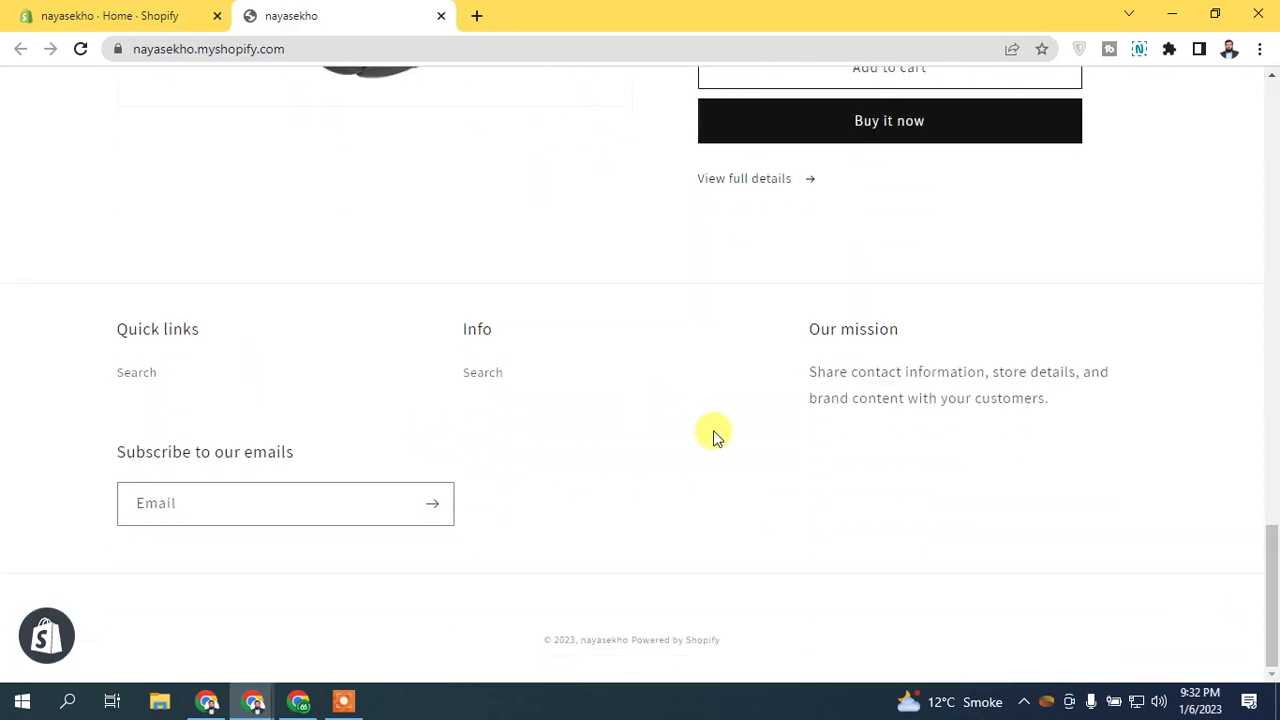
# Open the current Dawn theme of the online store in the theme editor
pyautogui.moveTo(1276, 550); pyautogui.dragTo(1272, 90)
pyautogui.click(110, 12)
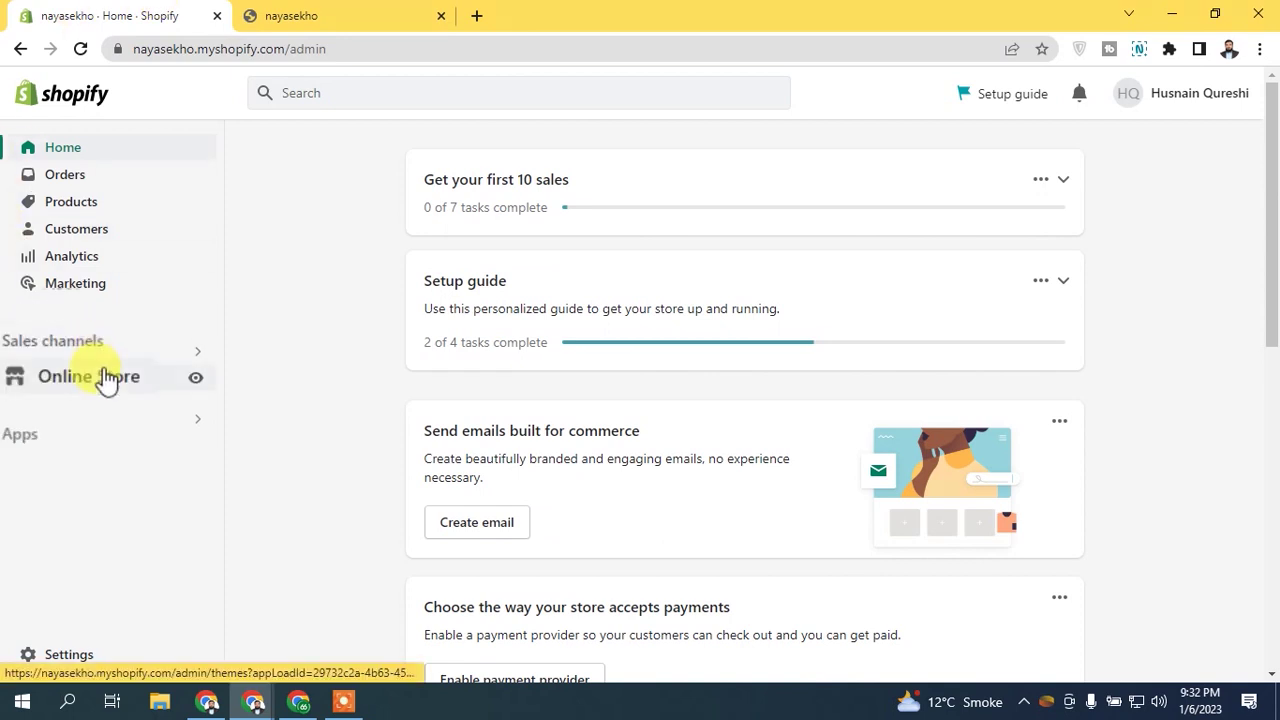
pyautogui.click(104, 376)
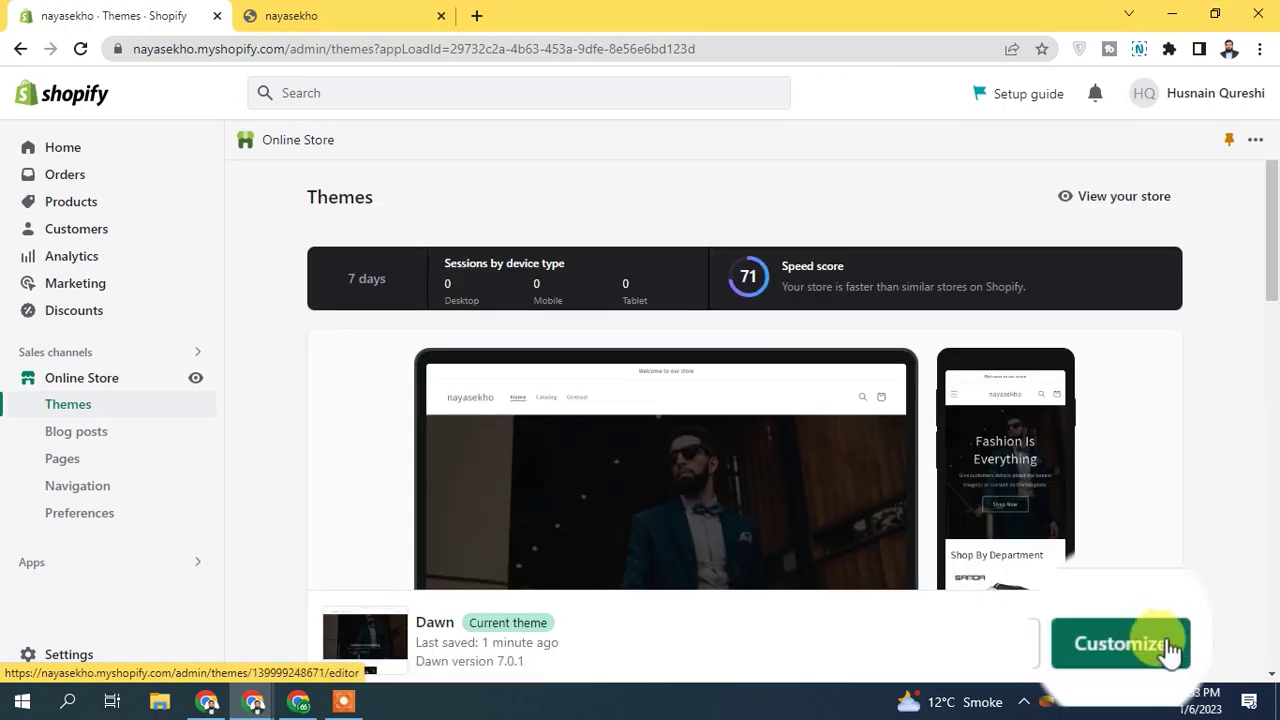
pyautogui.click(1140, 643)
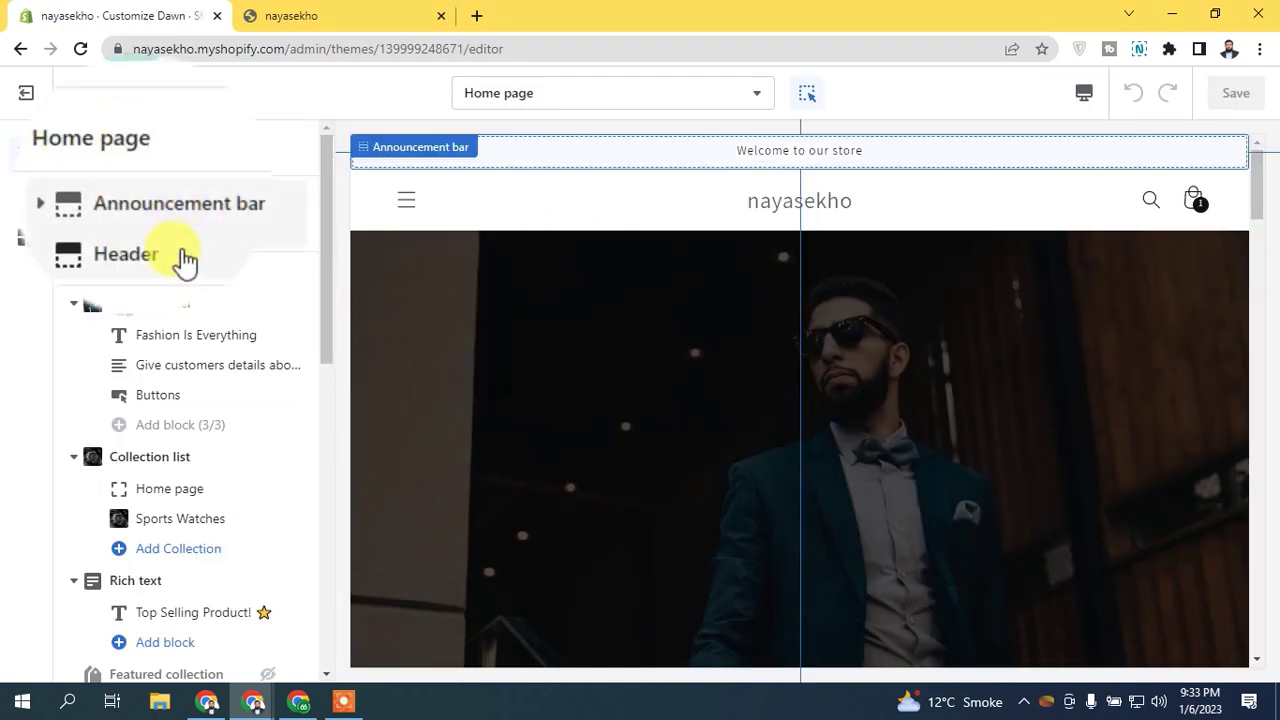
# Look over the home page sections down to the footer and expand the Announcement bar section to list its blocks
pyautogui.moveTo(331, 169); pyautogui.dragTo(337, 557)
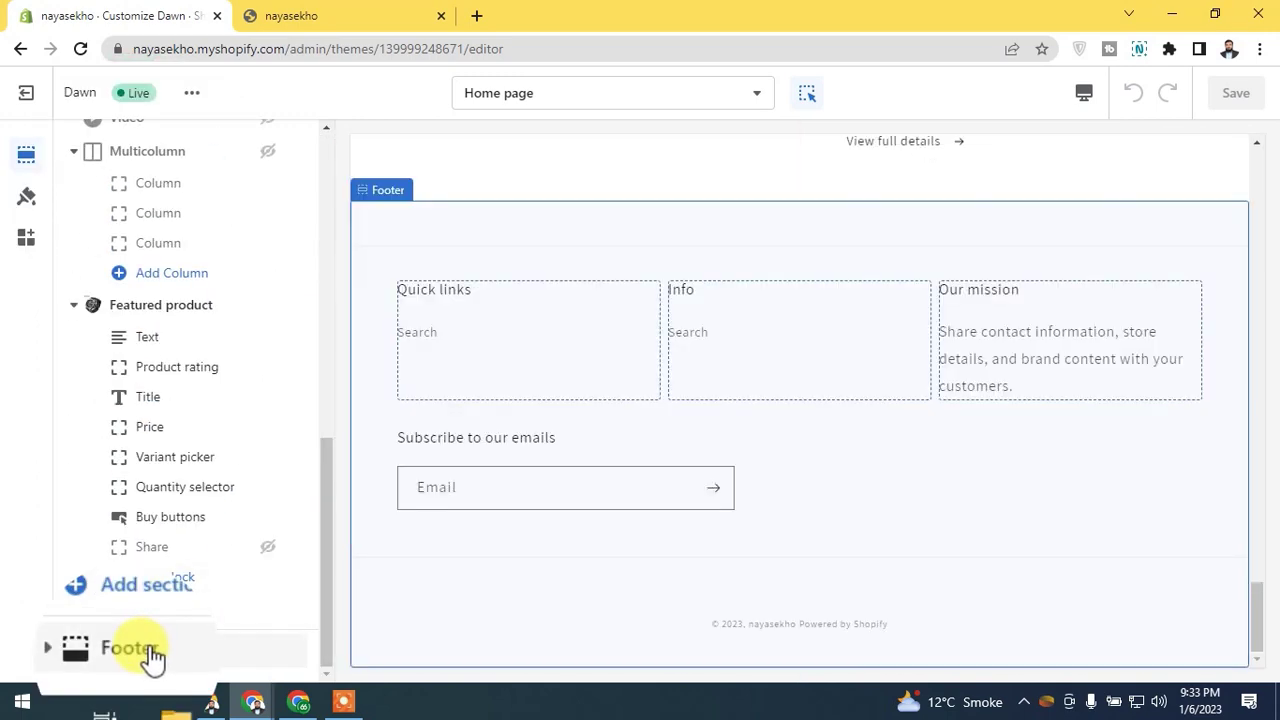
pyautogui.moveTo(329, 490); pyautogui.dragTo(320, 134)
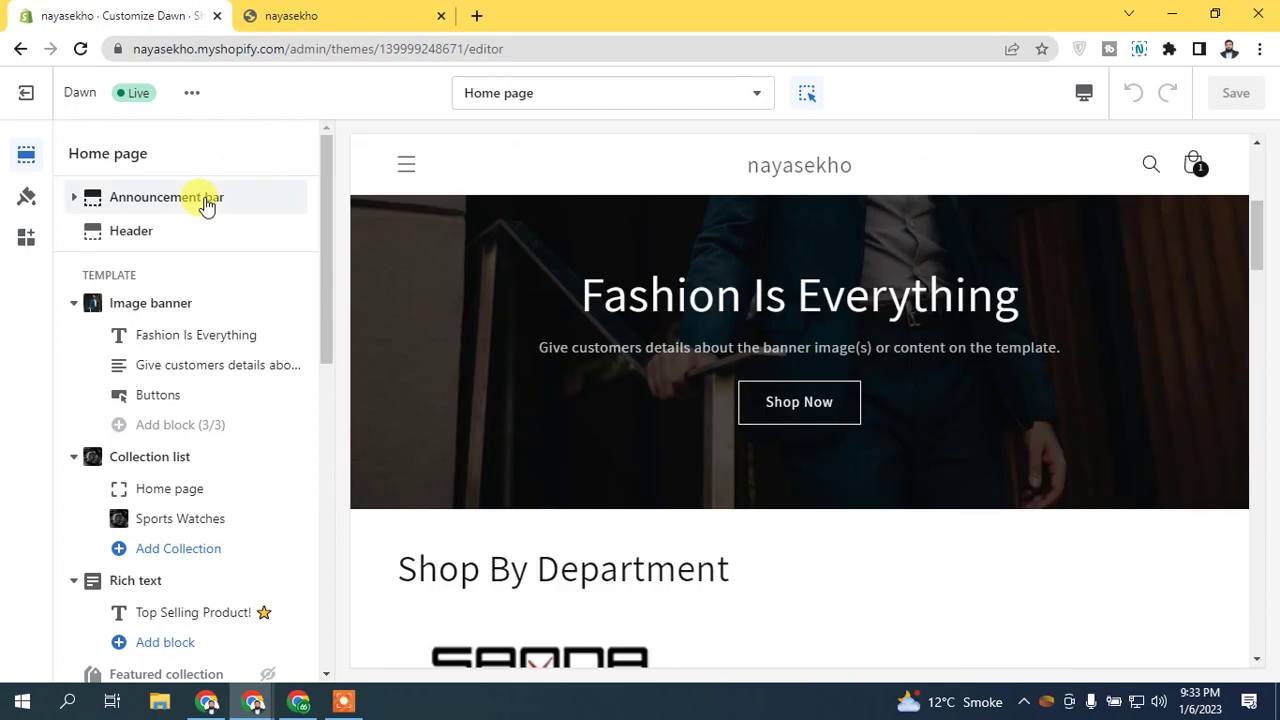
pyautogui.click(206, 200)
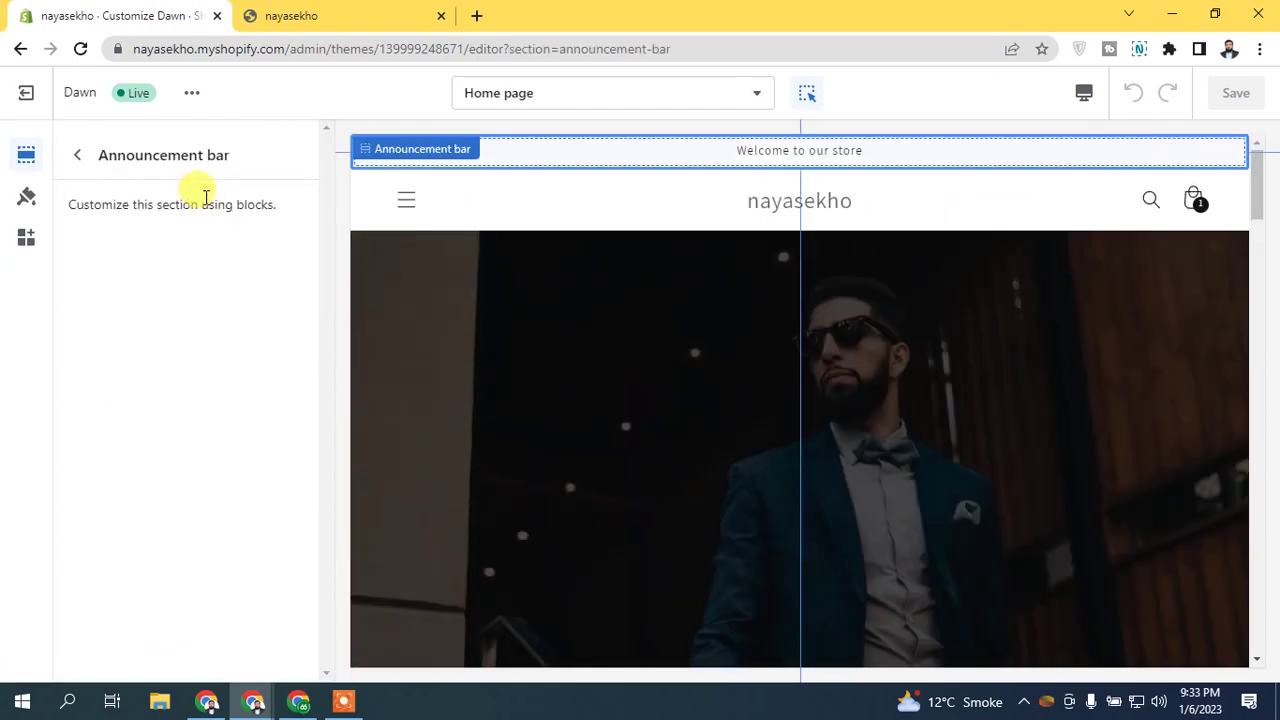
pyautogui.click(77, 157)
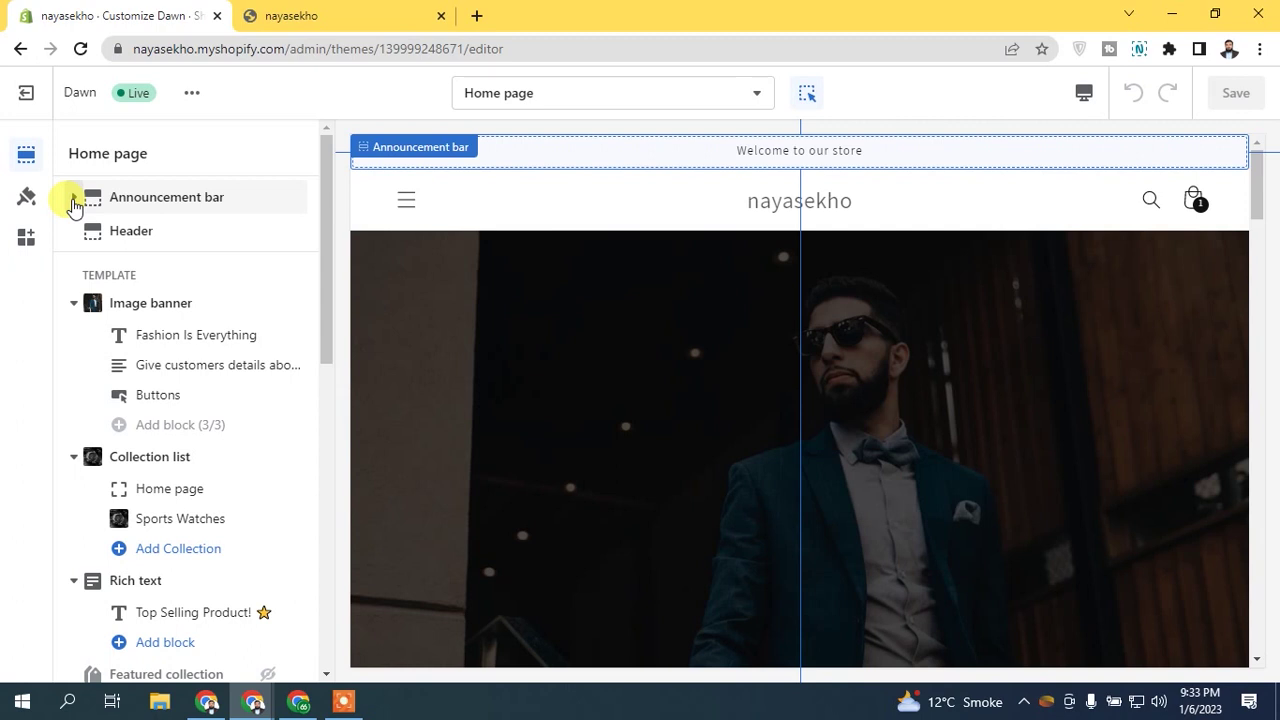
pyautogui.click(73, 200)
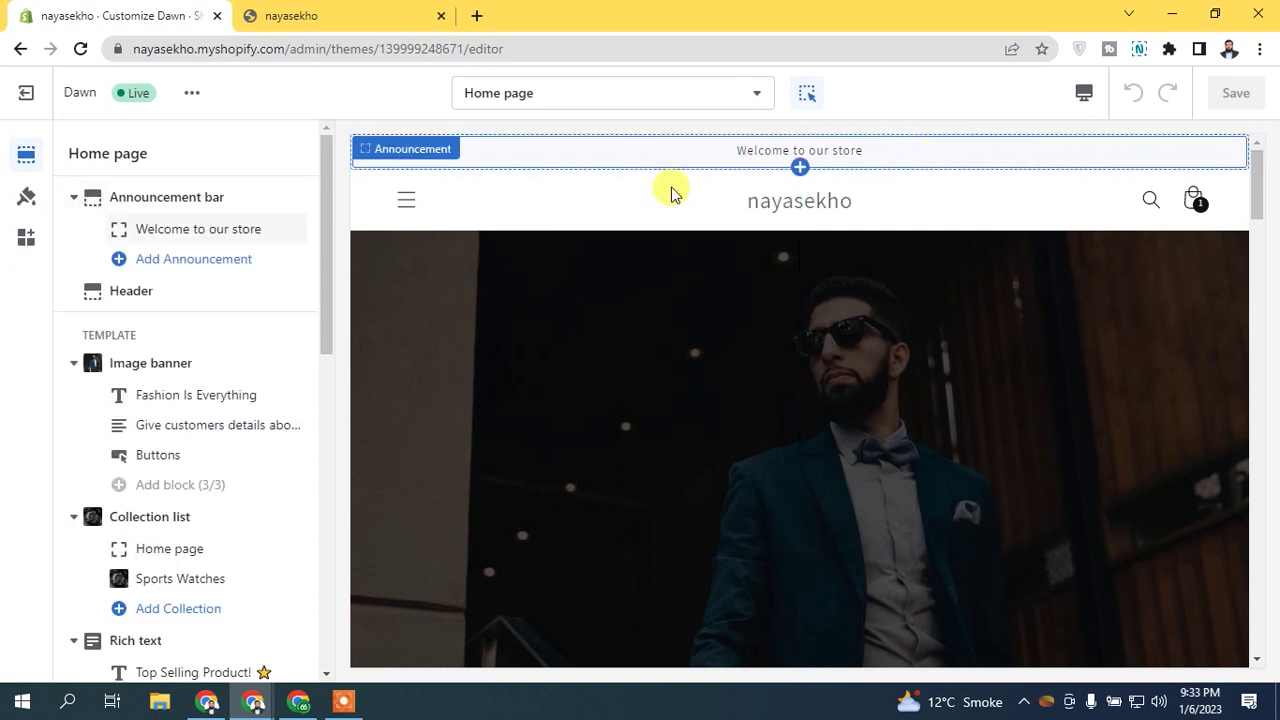
# Add two more announcements to the Announcement bar and hide both of them
pyautogui.click(218, 262)
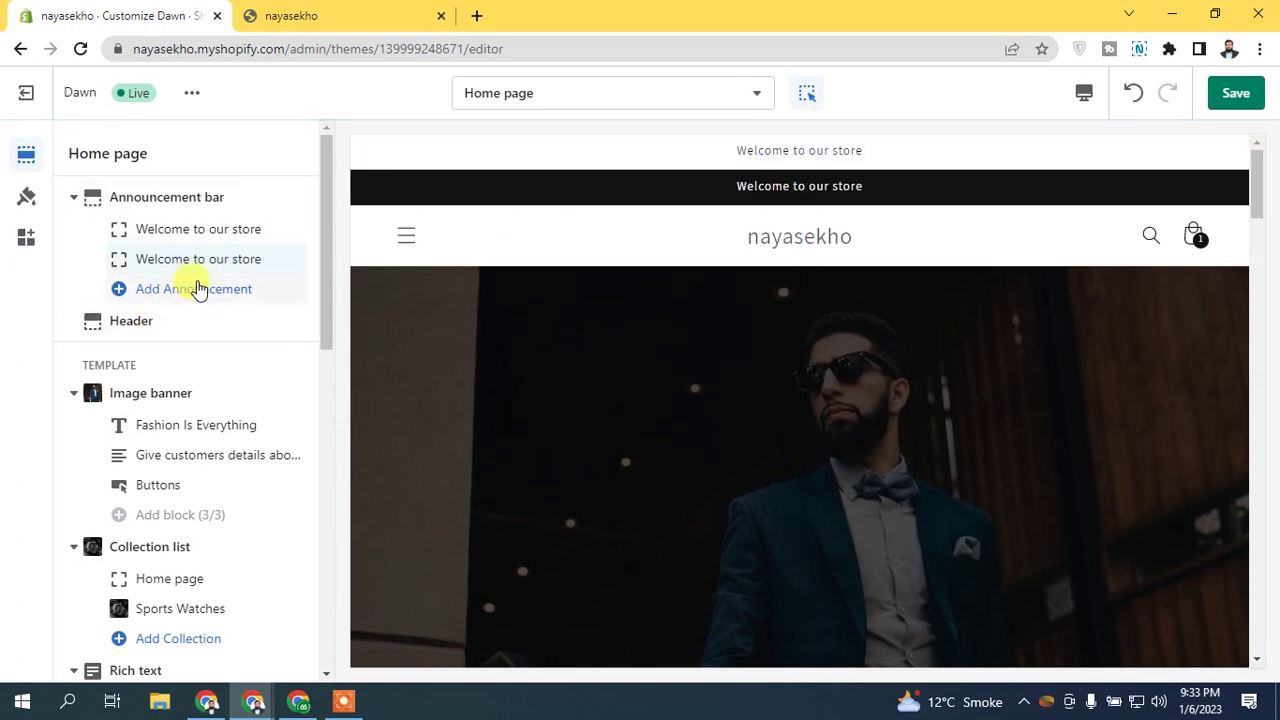
pyautogui.click(198, 289)
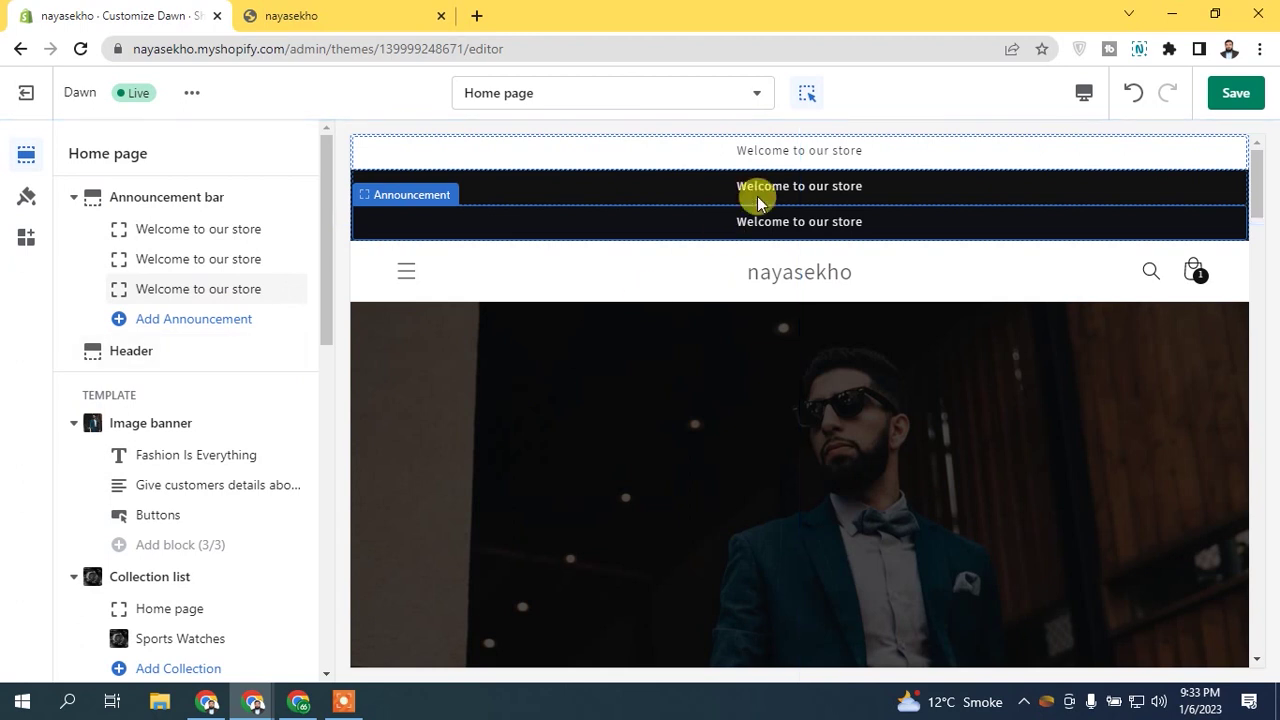
pyautogui.moveTo(277, 289)
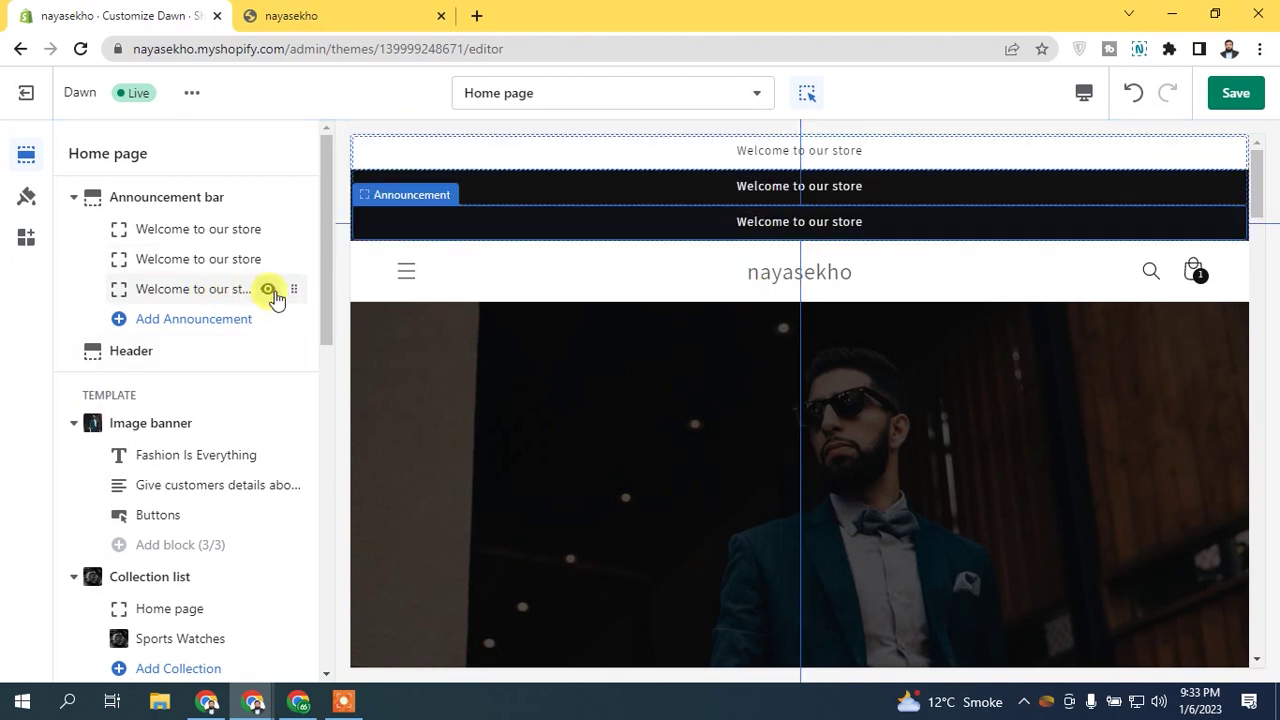
pyautogui.click(268, 289)
pyautogui.click(268, 259)
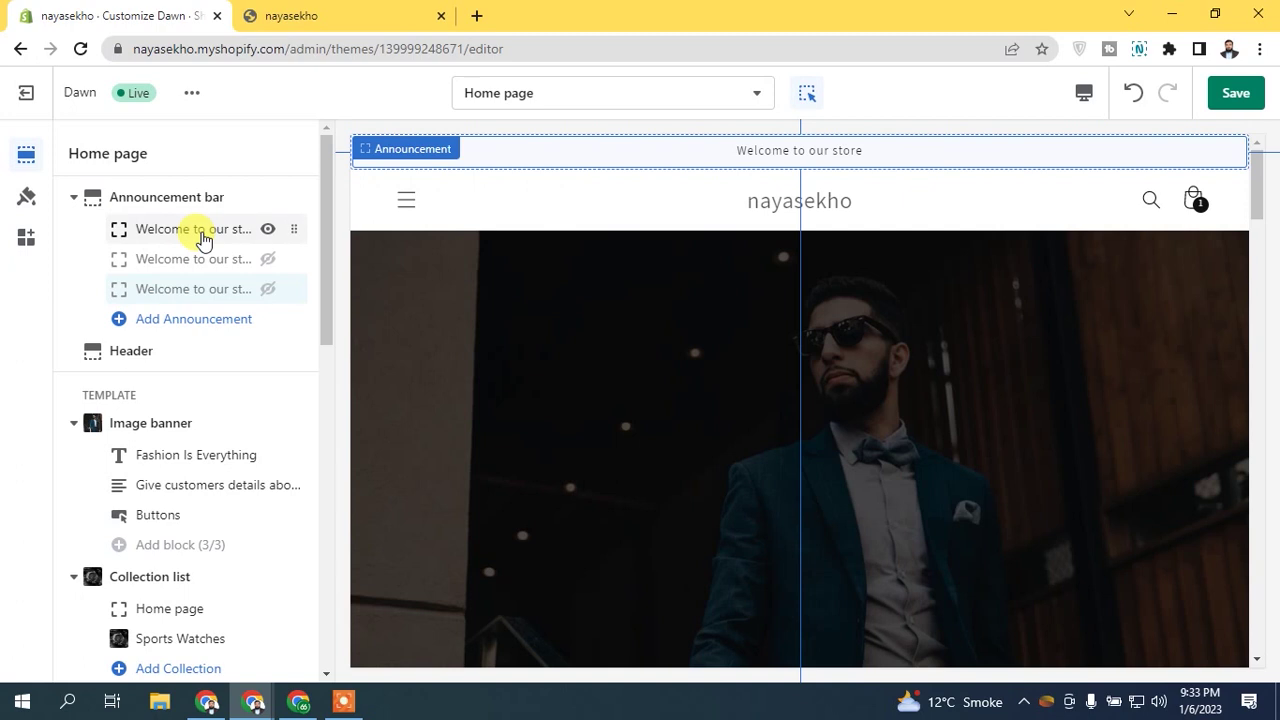
# Open the first announcement block and set its text to "Get Free Shipping"
pyautogui.click(203, 236)
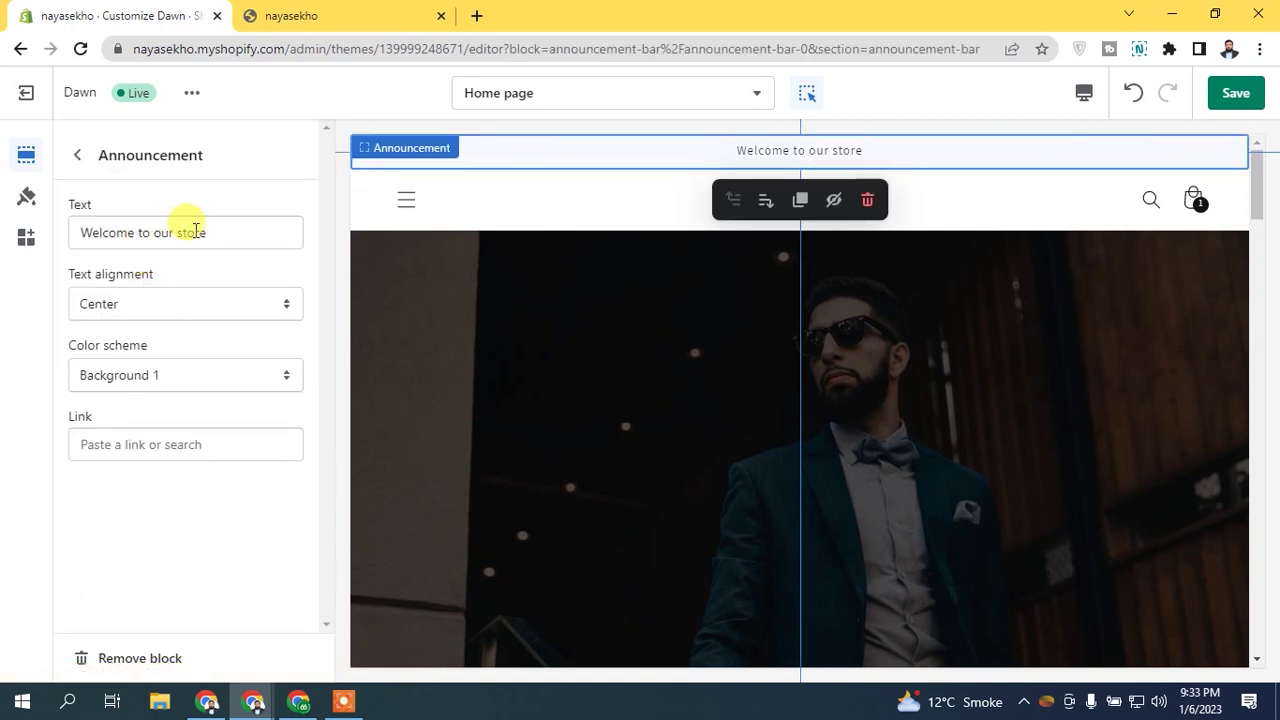
pyautogui.tripleClick(196, 231)
pyautogui.write('Get Free Shipping')
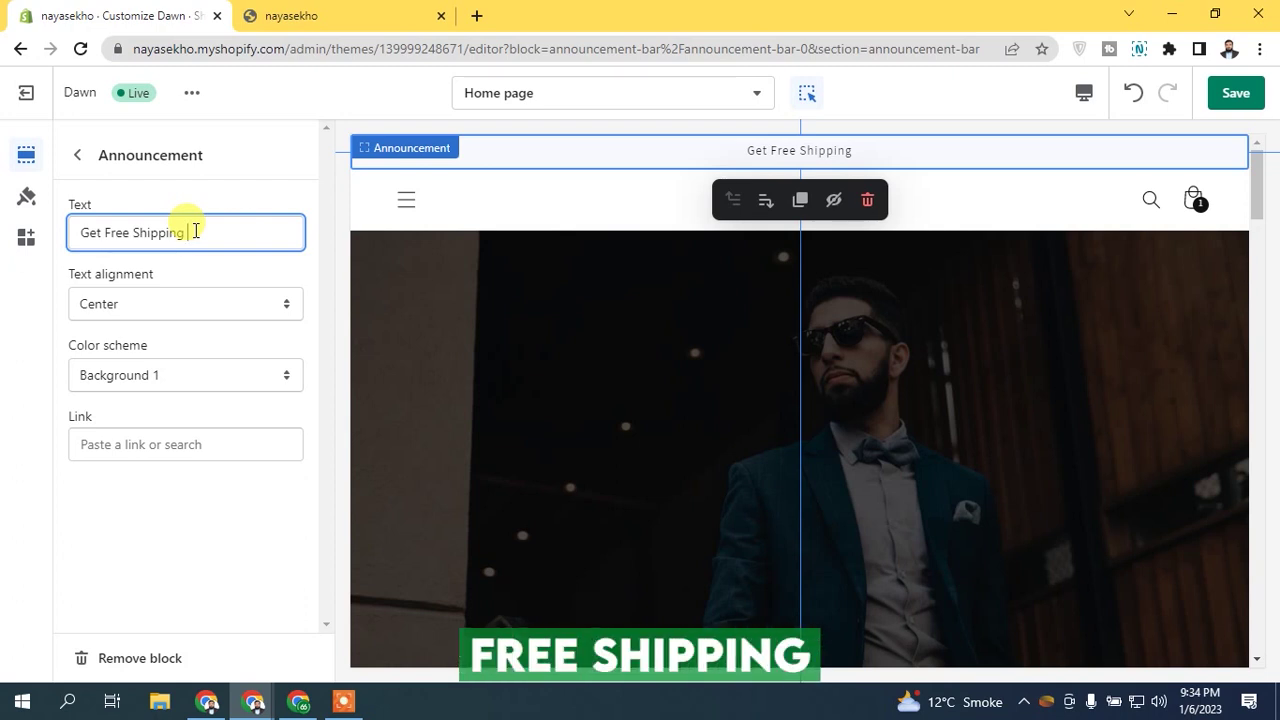
# Replace the announcement text with "Discount"
pyautogui.hotkey('ctrl', 'a')
pyautogui.press('BackSpace')
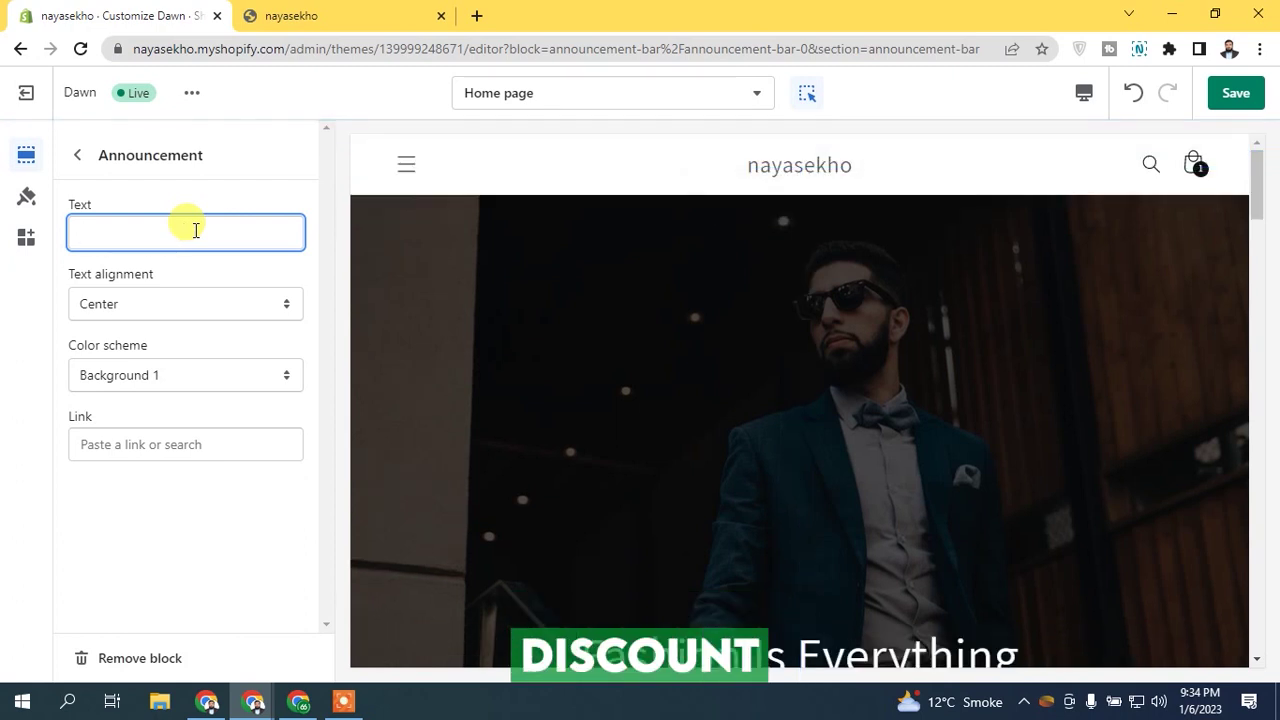
pyautogui.write('Discount')
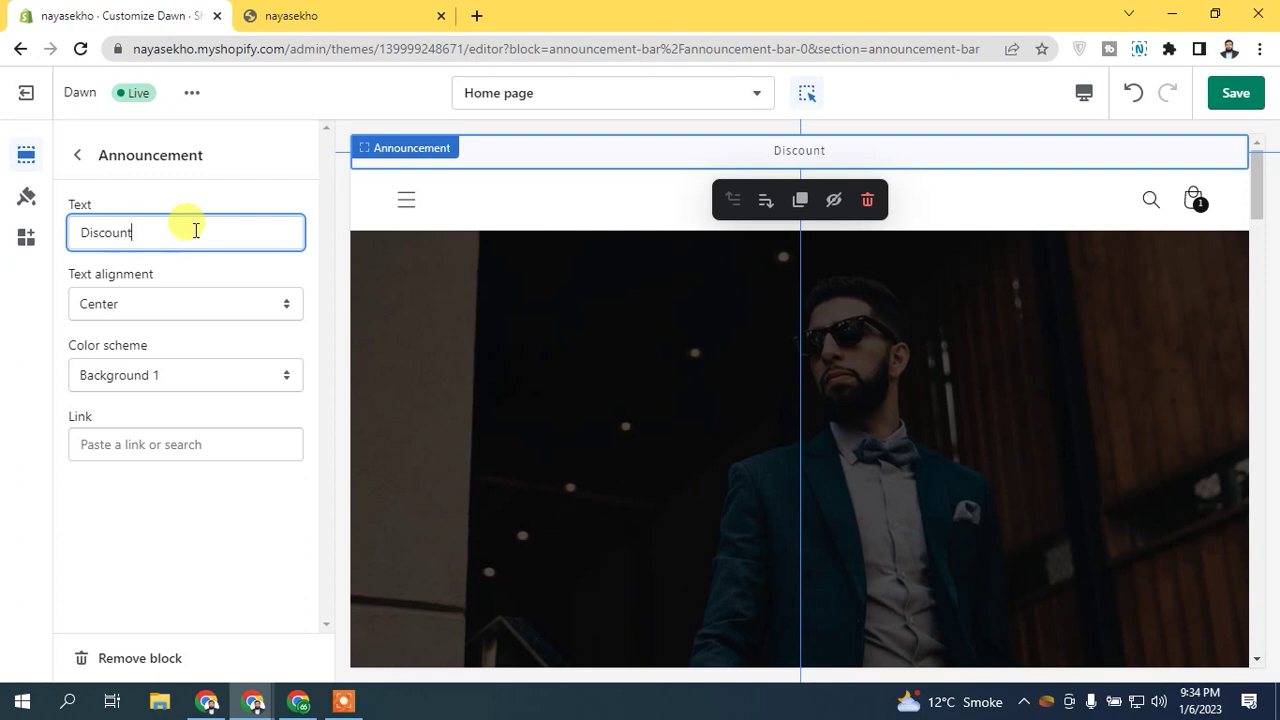
# Set the announcement text to "Get 50% Discount Today 🤩"
pyautogui.hotkey('ctrl', 'a')
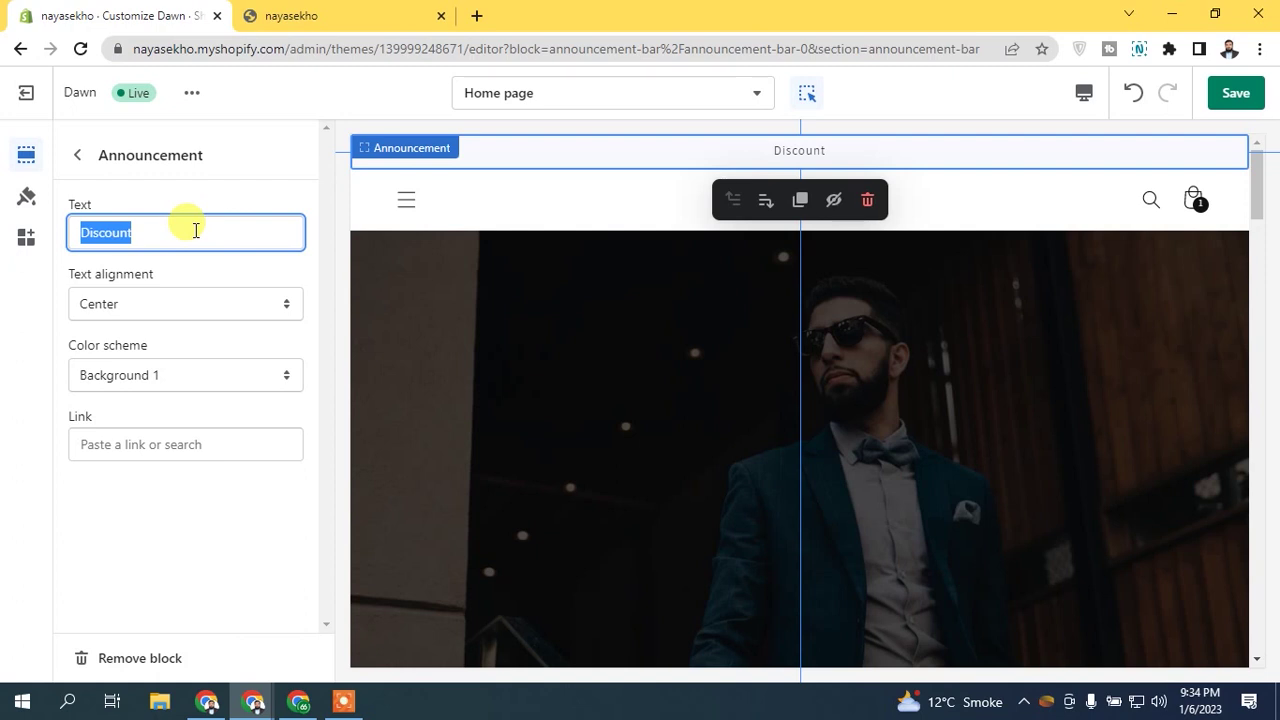
pyautogui.write('Get 50% Discount Today')
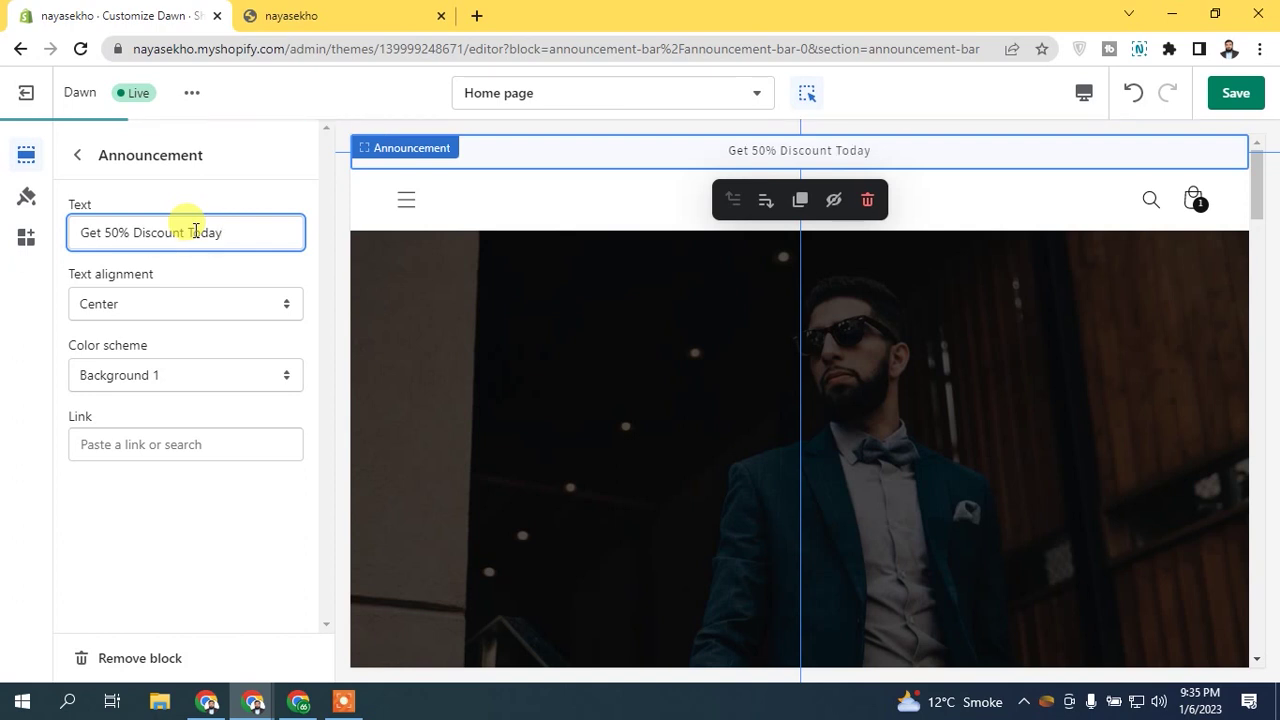
pyautogui.write('🤩')
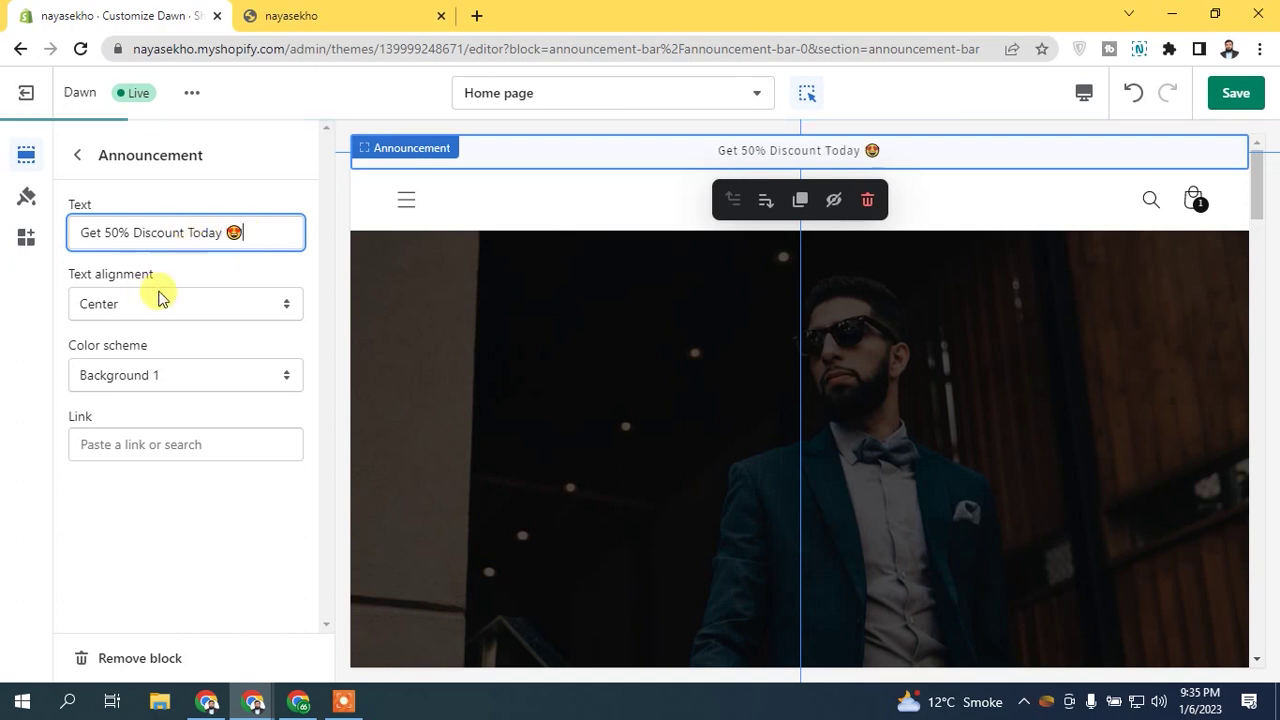
pyautogui.click(191, 268)
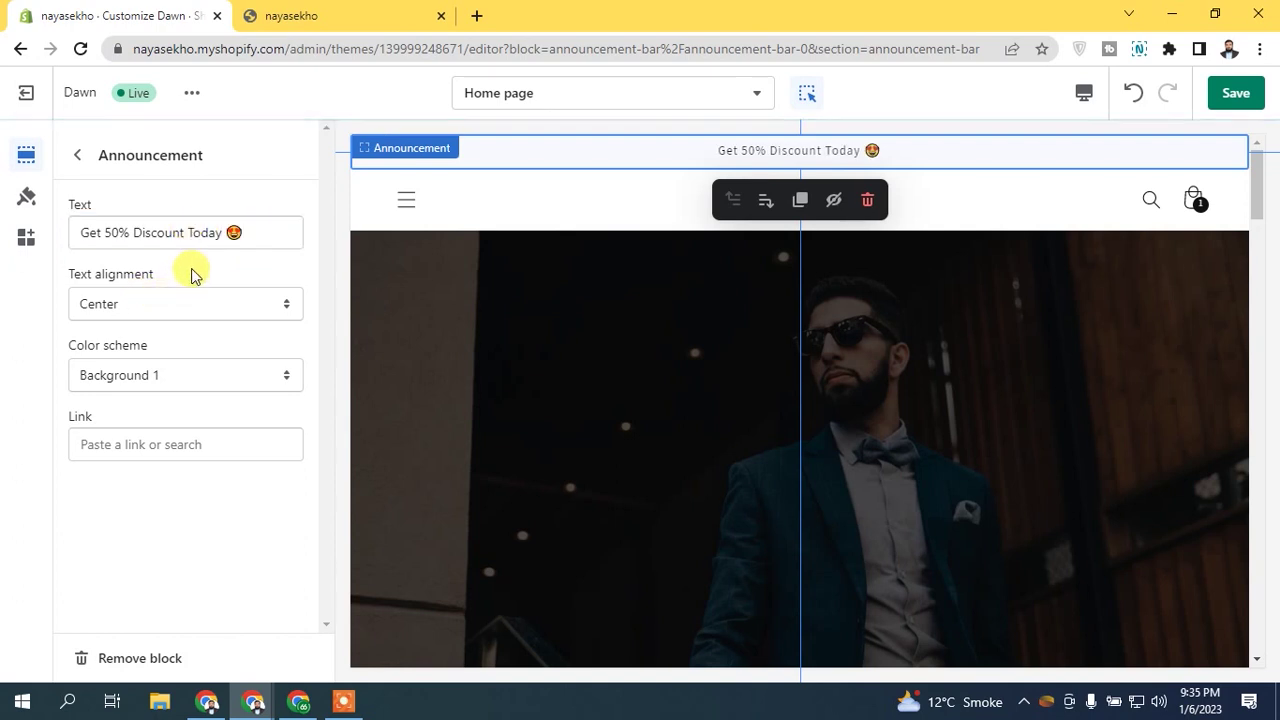
# Check the text alignment options and try the Accent 1, Accent 2, Background 1, Background 2 and Inverse color schemes on the announcement
pyautogui.click(153, 308)
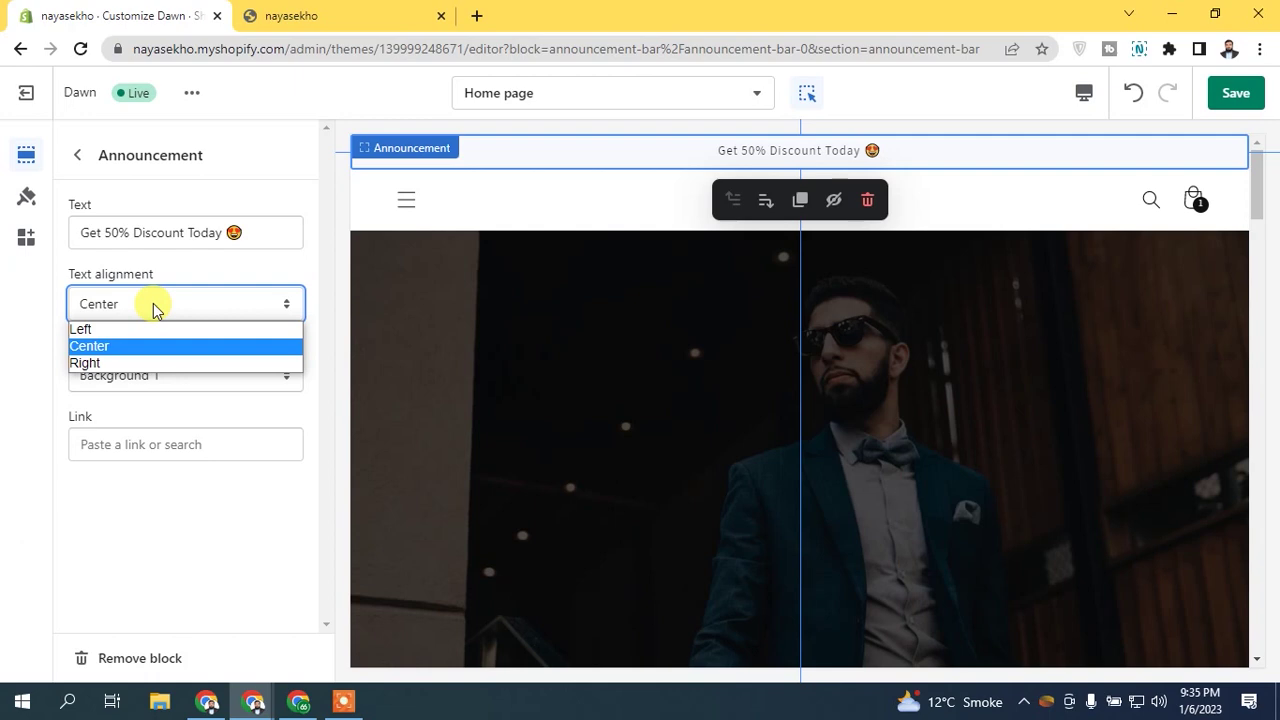
pyautogui.click(153, 308)
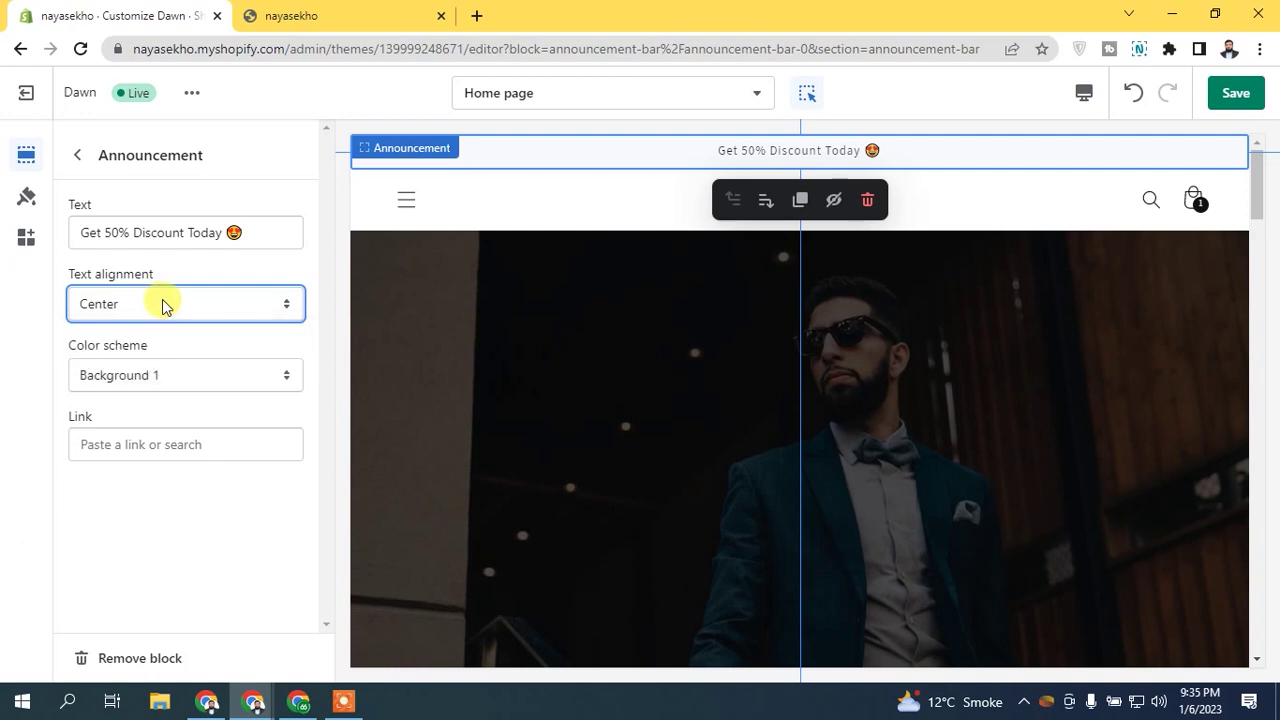
pyautogui.click(153, 377)
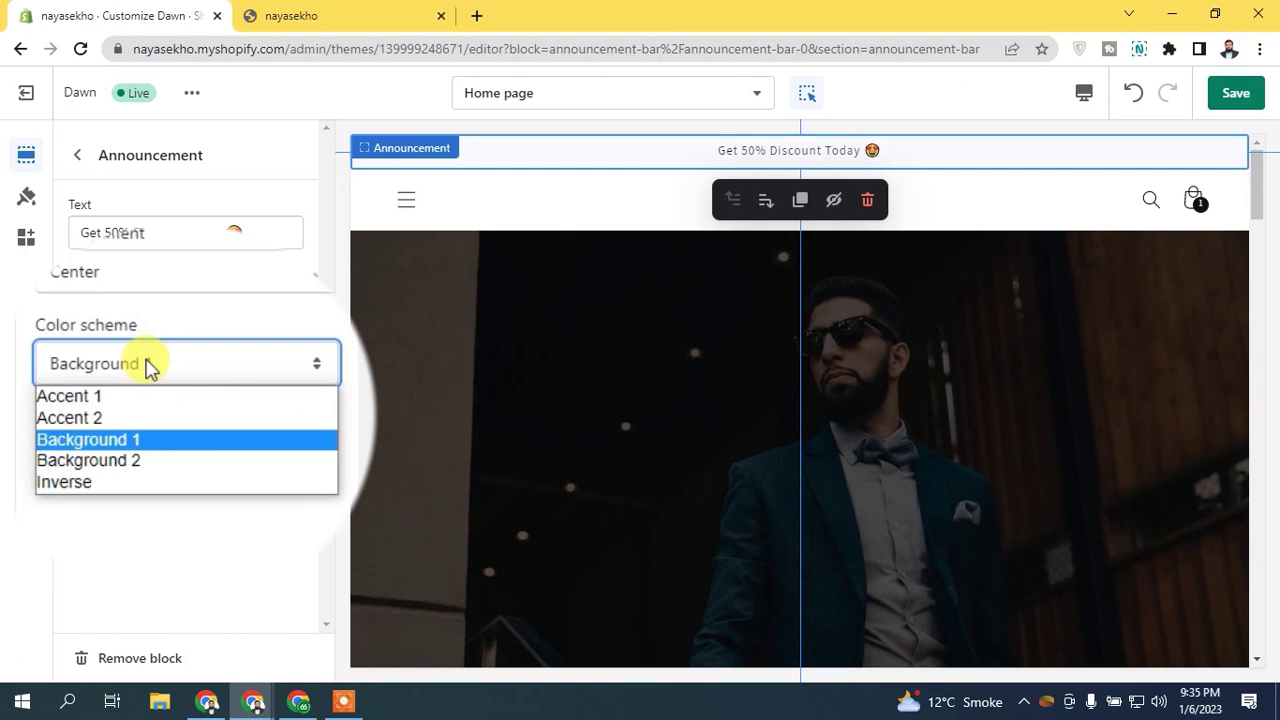
pyautogui.click(95, 396)
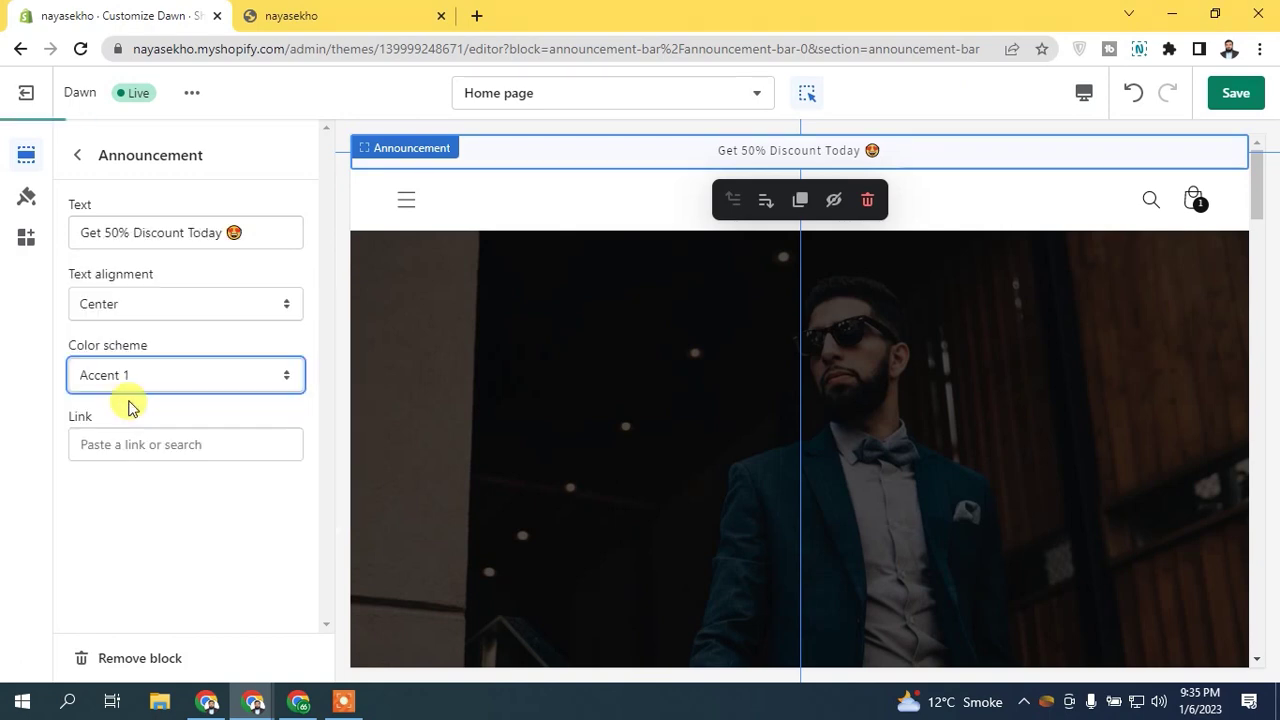
pyautogui.click(147, 376)
pyautogui.click(140, 414)
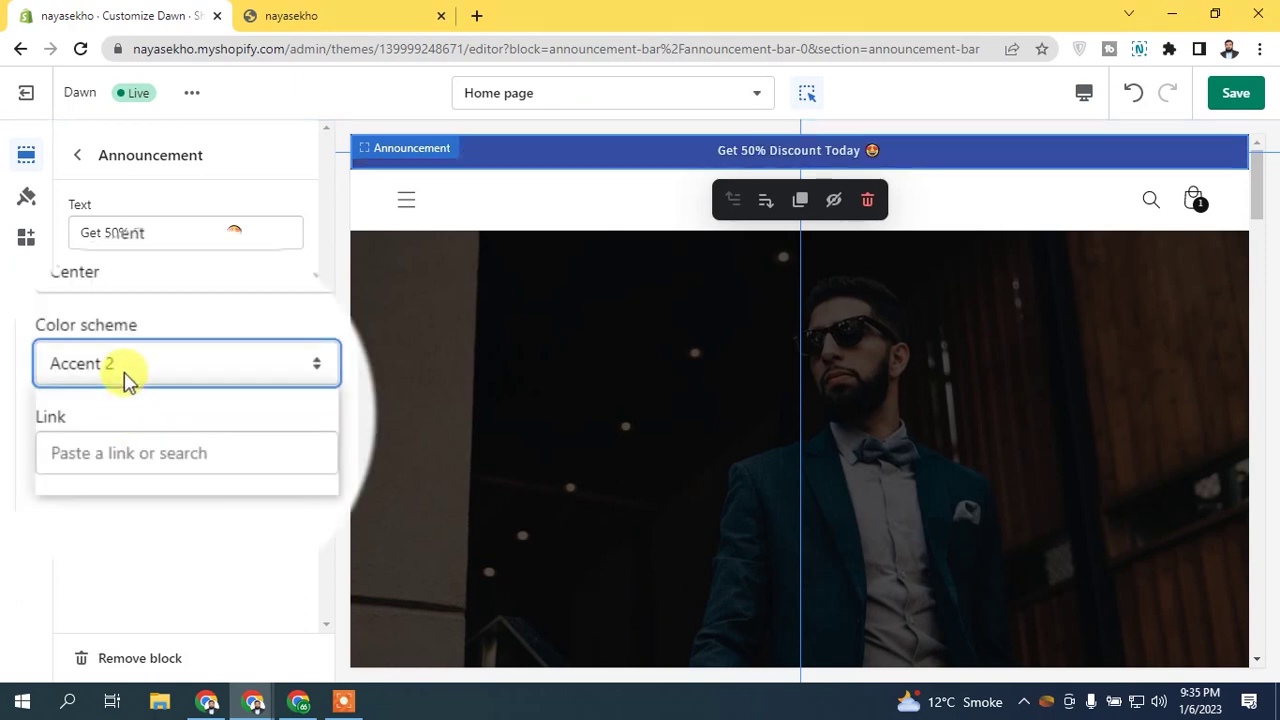
pyautogui.click(126, 374)
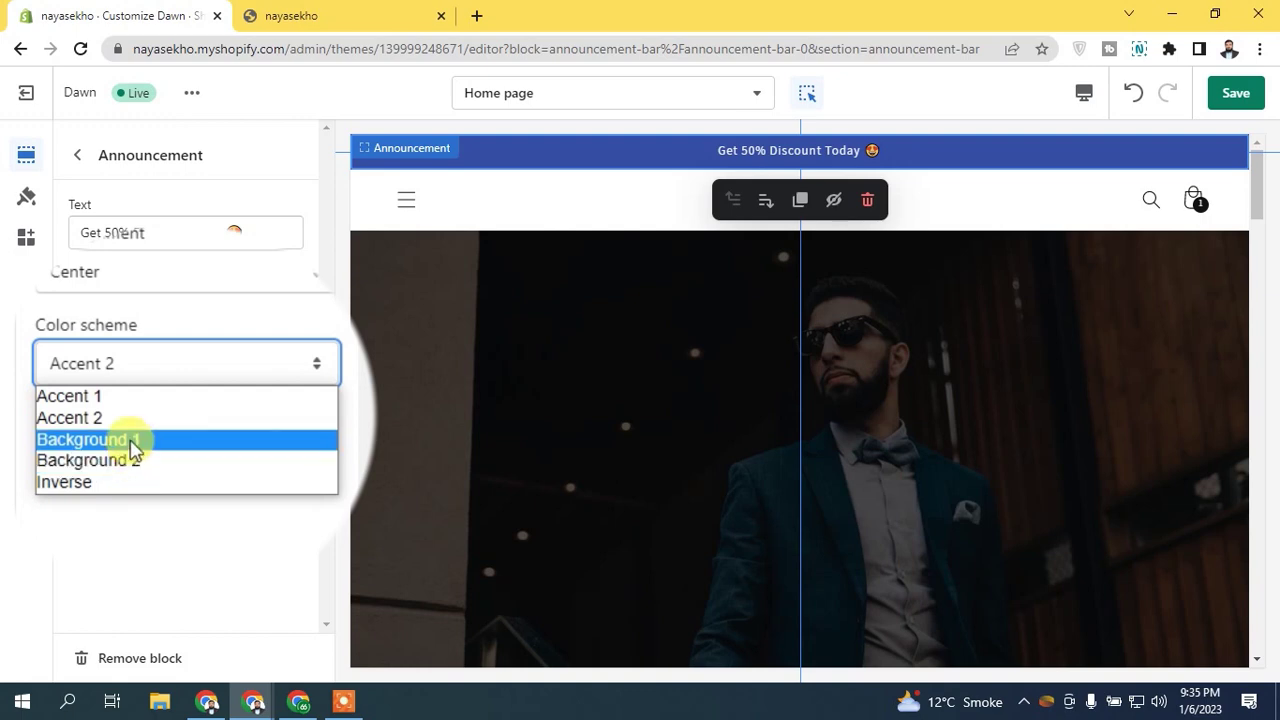
pyautogui.click(129, 439)
pyautogui.click(147, 366)
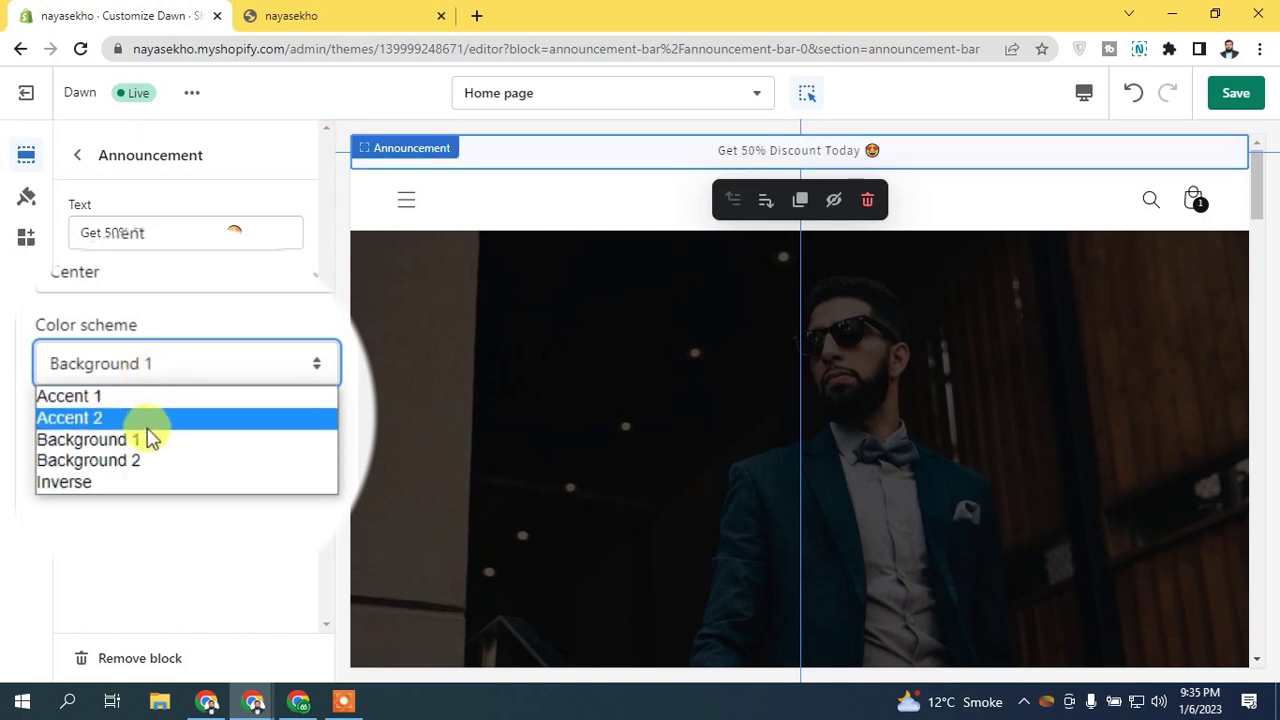
pyautogui.click(143, 460)
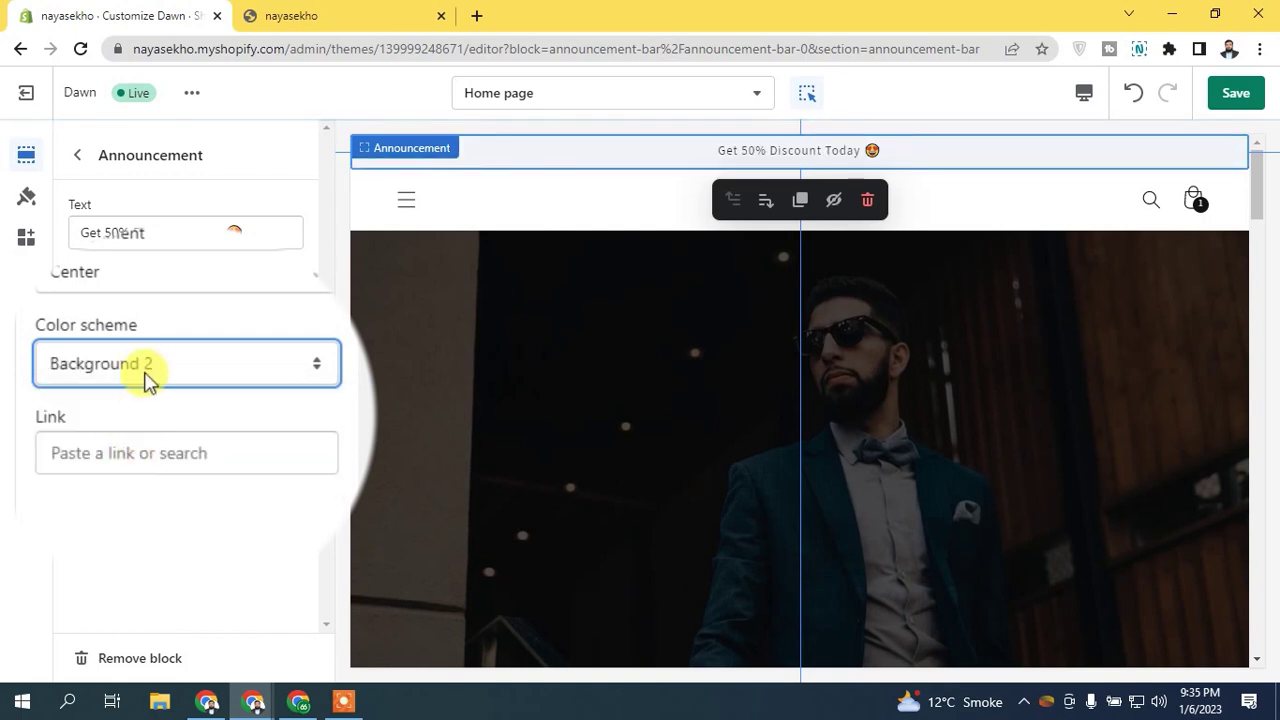
pyautogui.click(147, 366)
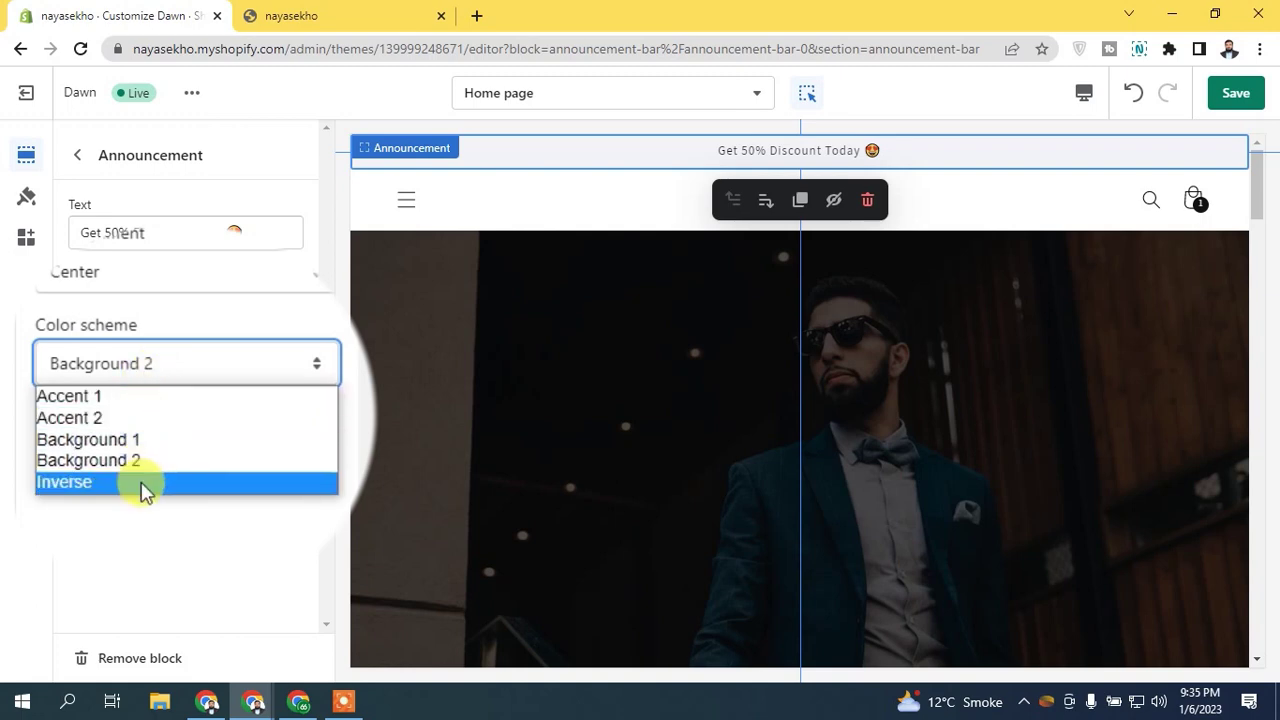
pyautogui.click(143, 484)
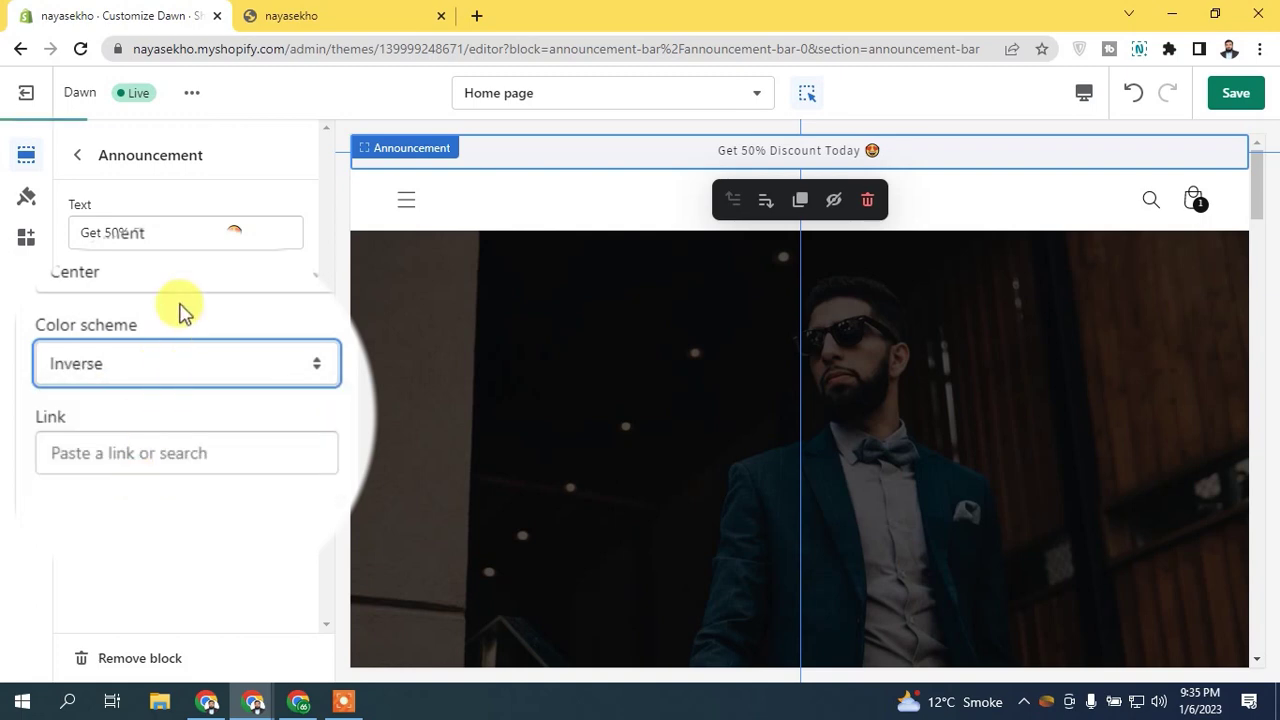
pyautogui.click(181, 368)
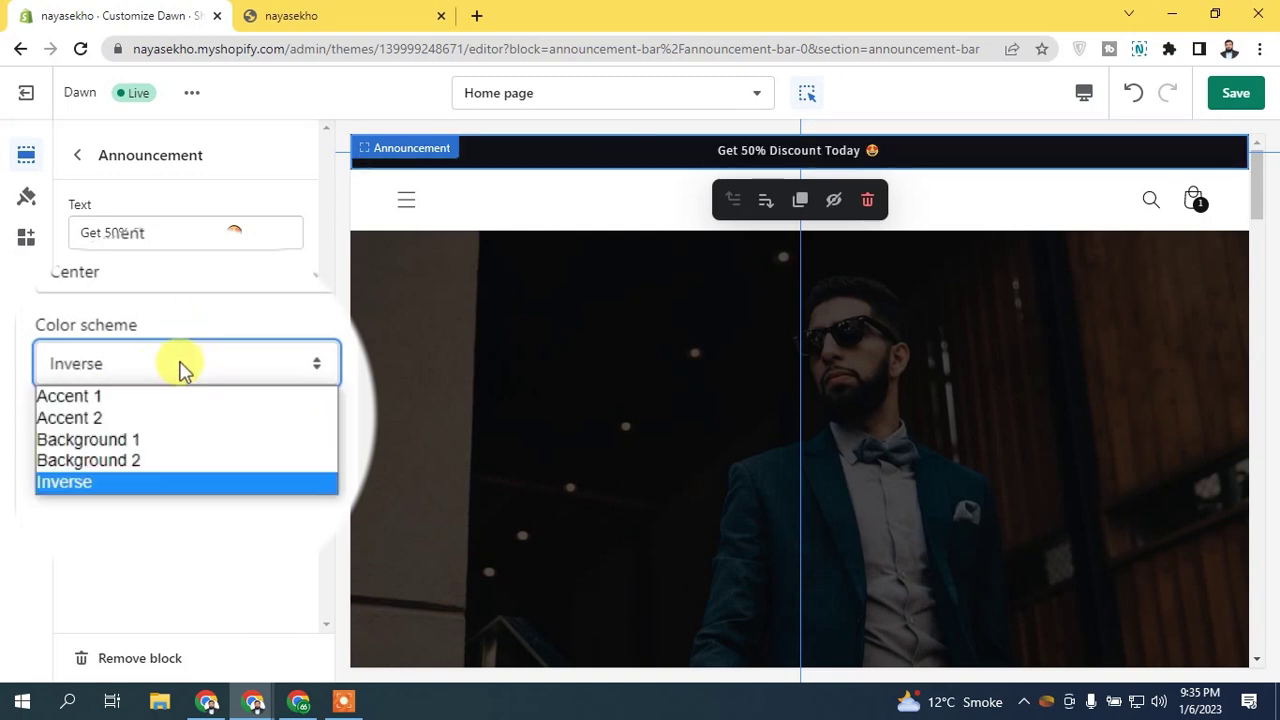
pyautogui.click(147, 440)
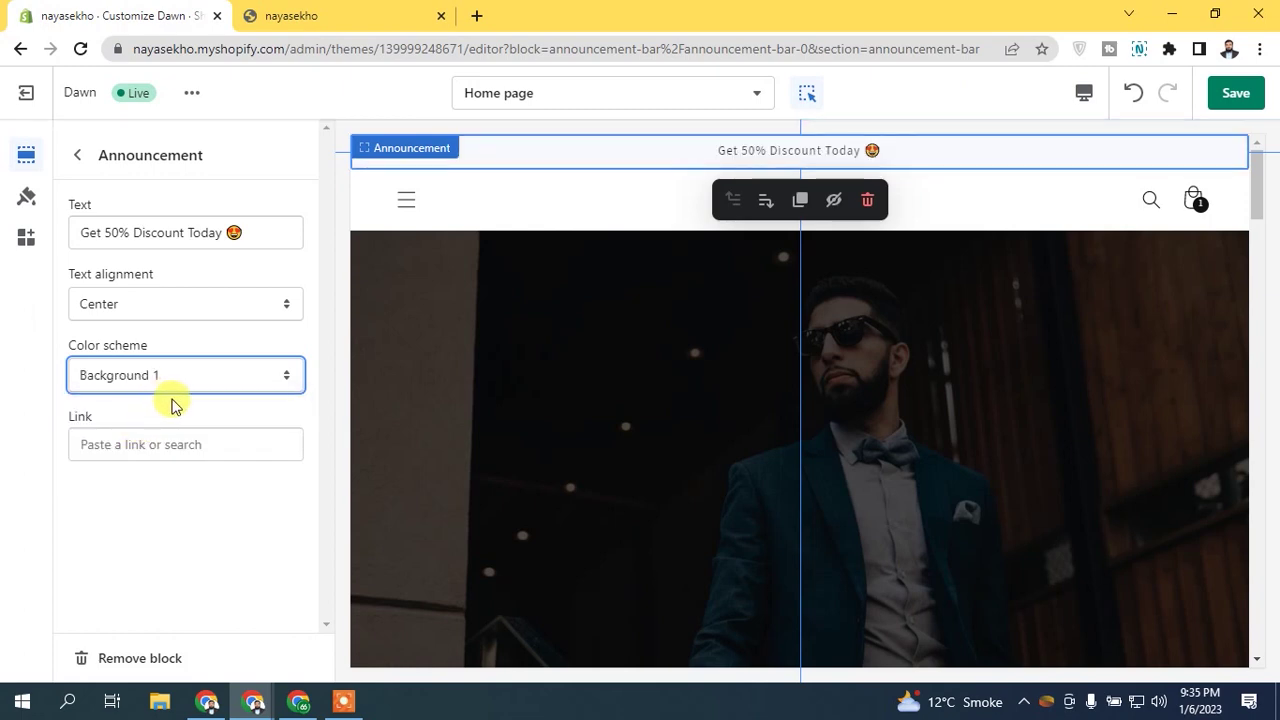
# Set the announcement's color scheme to Accent 1 and return to the home page section list
pyautogui.click(165, 386)
pyautogui.click(135, 400)
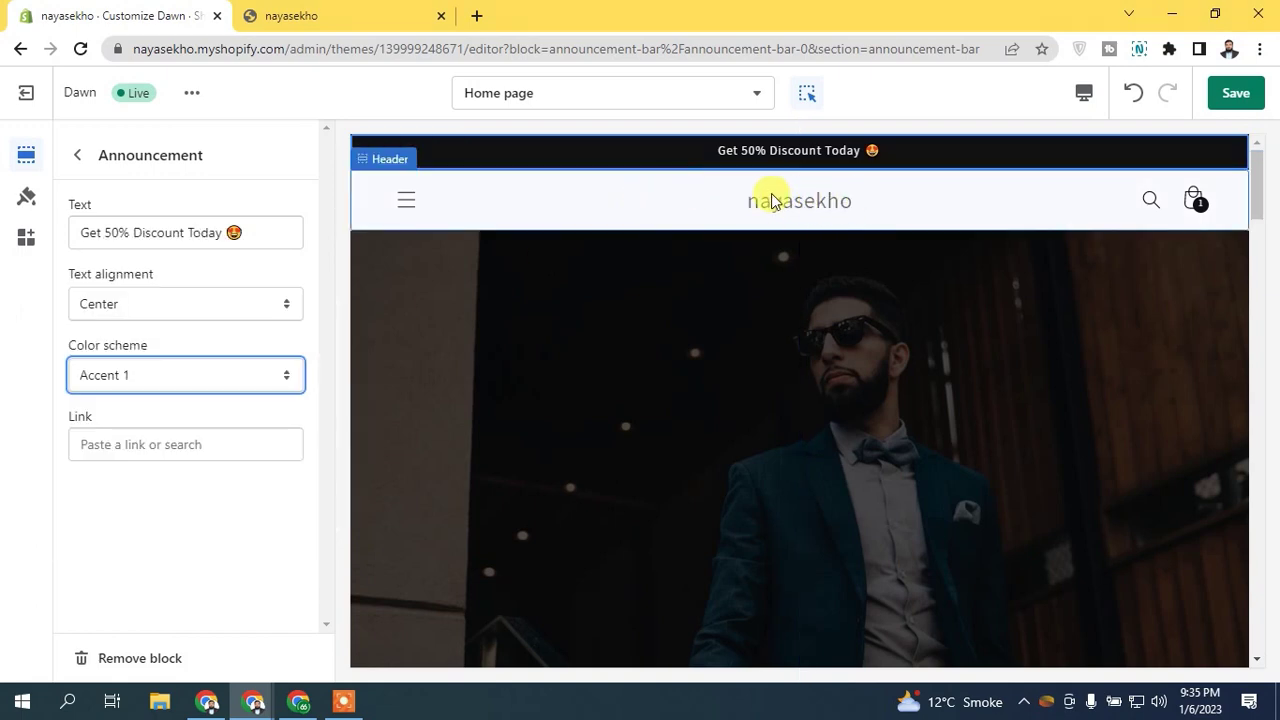
pyautogui.click(800, 152)
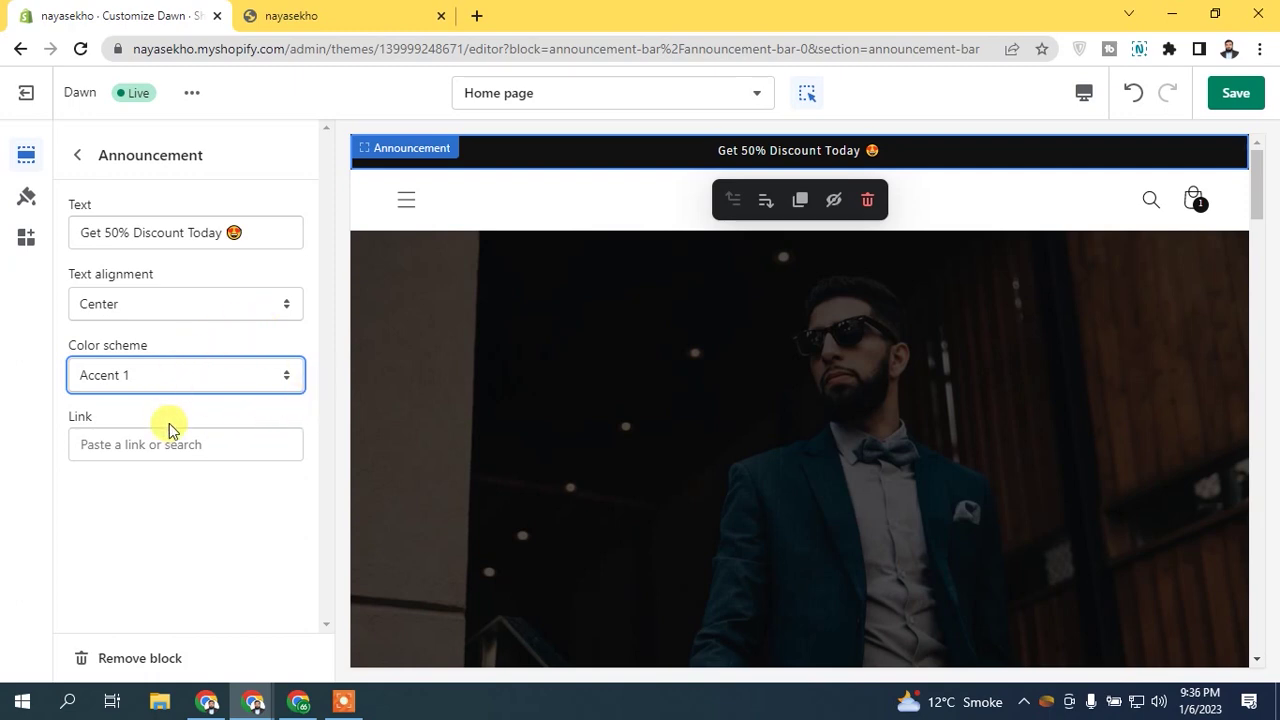
pyautogui.click(77, 155)
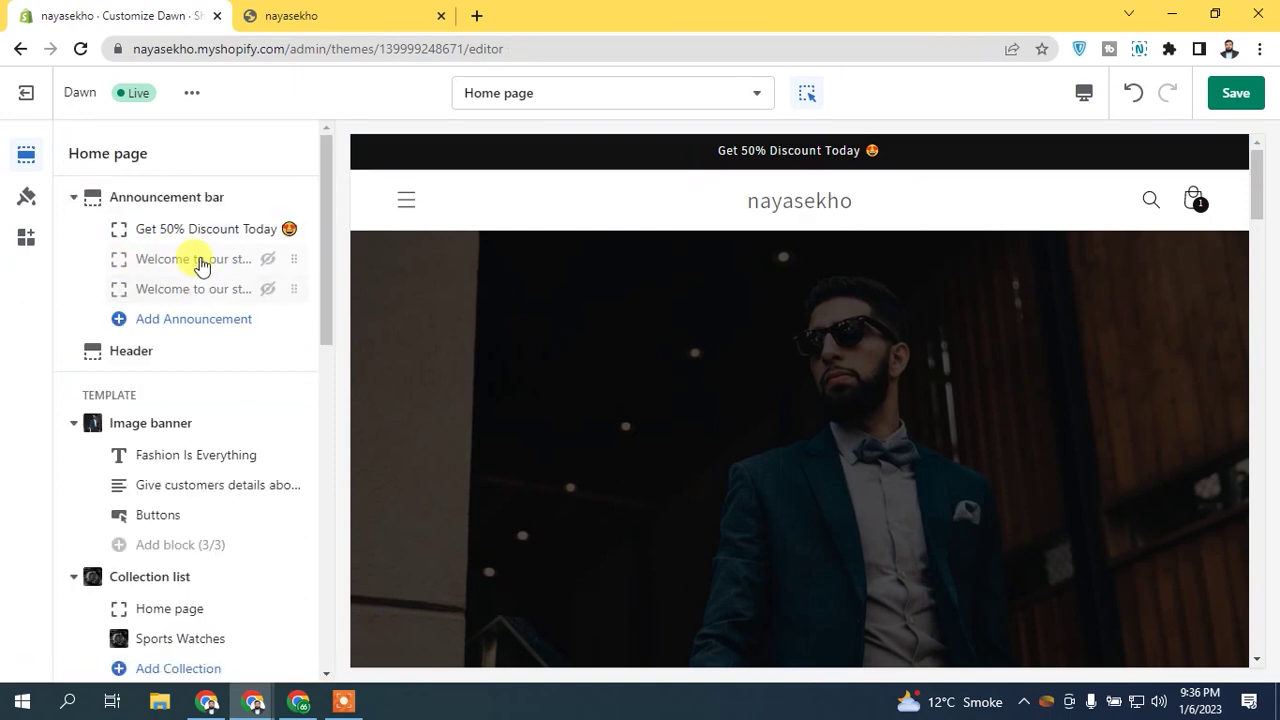
# Remove both "Welcome to our store" announcements from the announcement bar
pyautogui.click(194, 258)
pyautogui.click(97, 658)
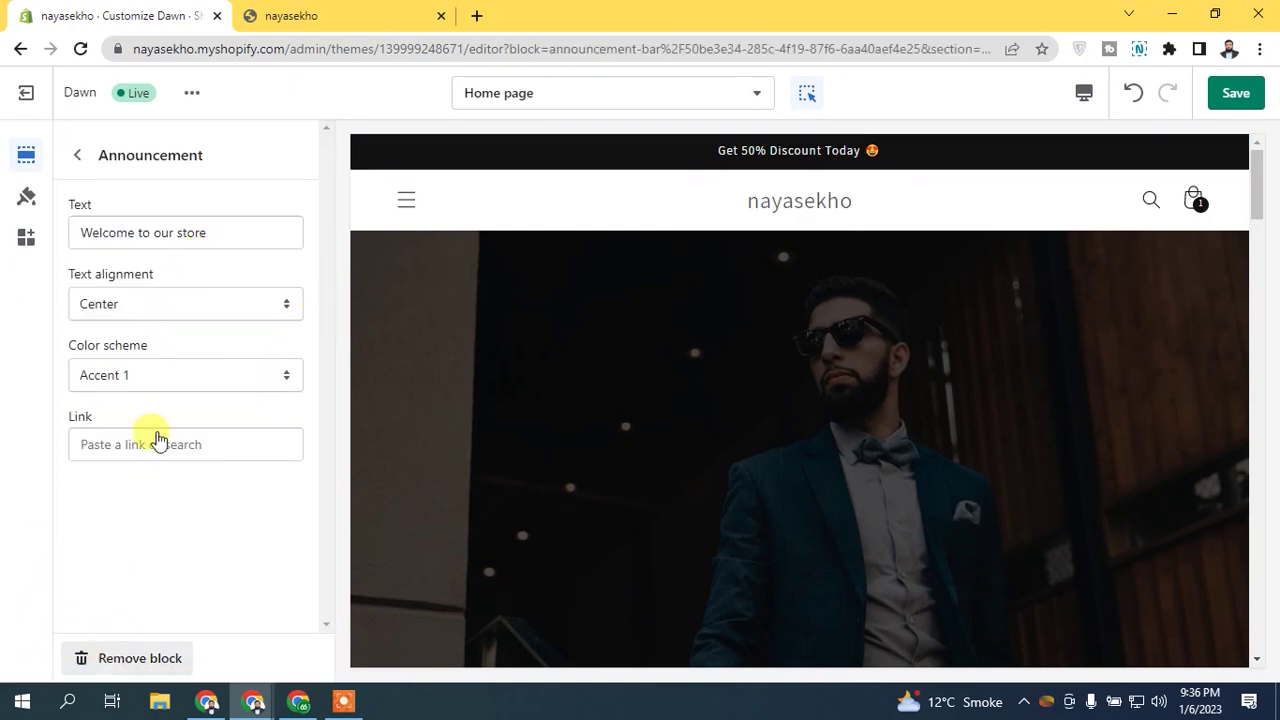
pyautogui.click(143, 283)
pyautogui.click(143, 662)
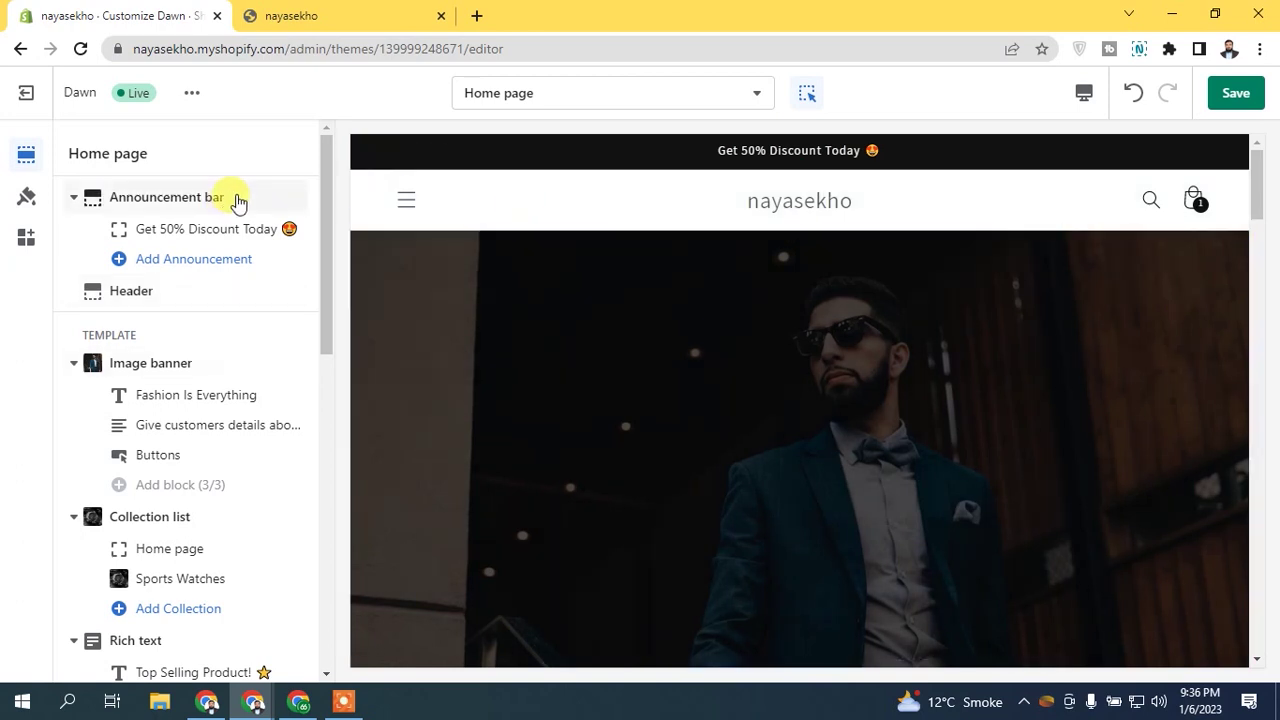
# In the Header section, try the Accent 1 and Background 1 color schemes and set the color scheme to Background 2
pyautogui.click(110, 291)
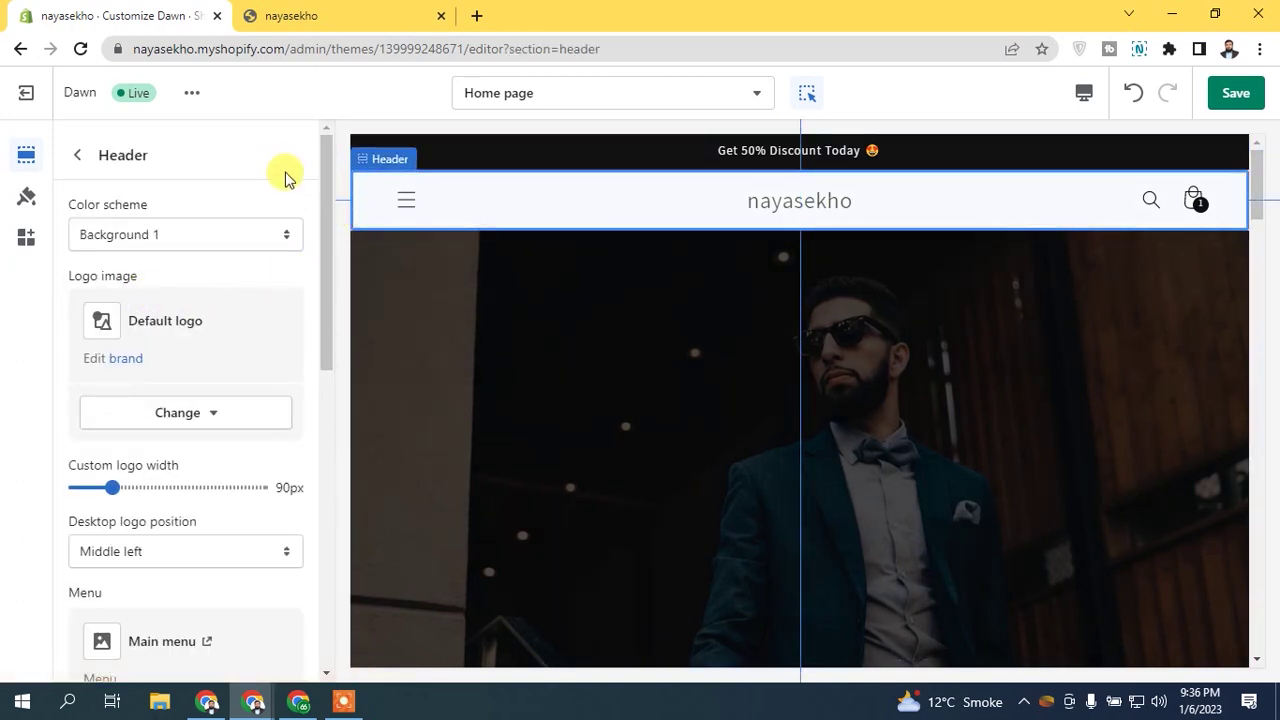
pyautogui.moveTo(322, 168)
pyautogui.mouseDown()
pyautogui.moveTo(327, 471)
pyautogui.moveTo(344, 164)
pyautogui.mouseUp()
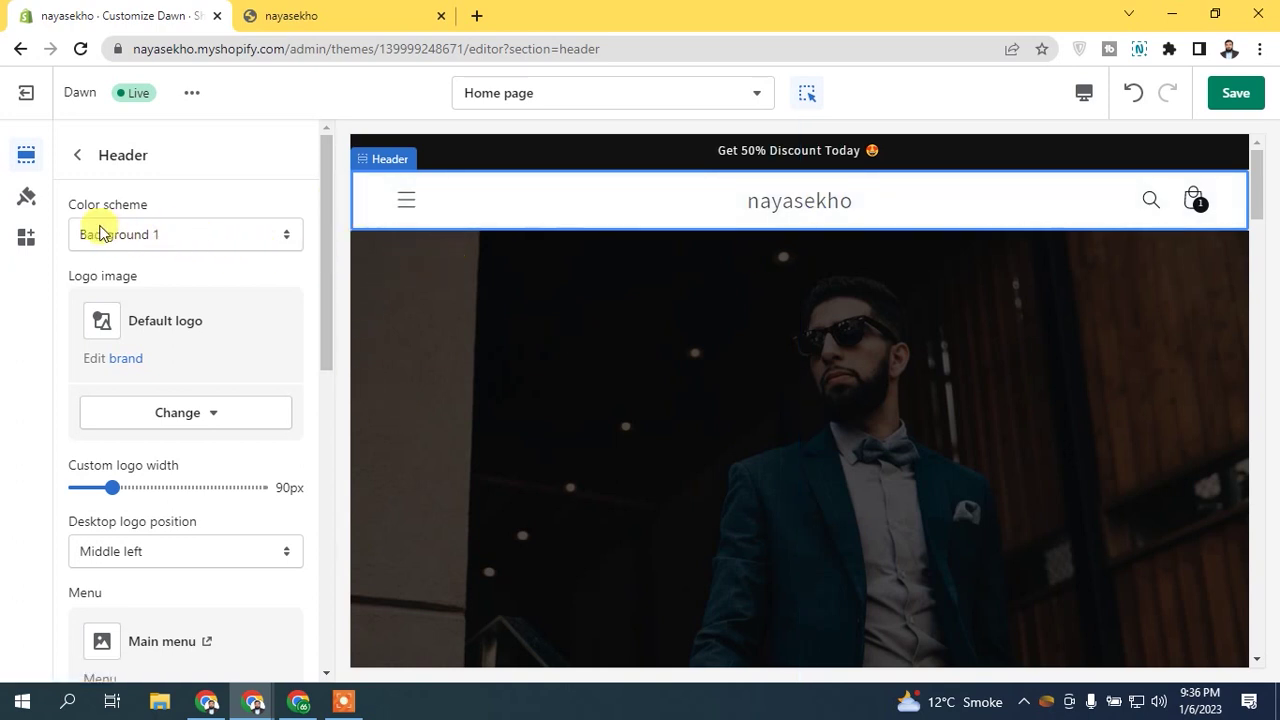
pyautogui.click(288, 233)
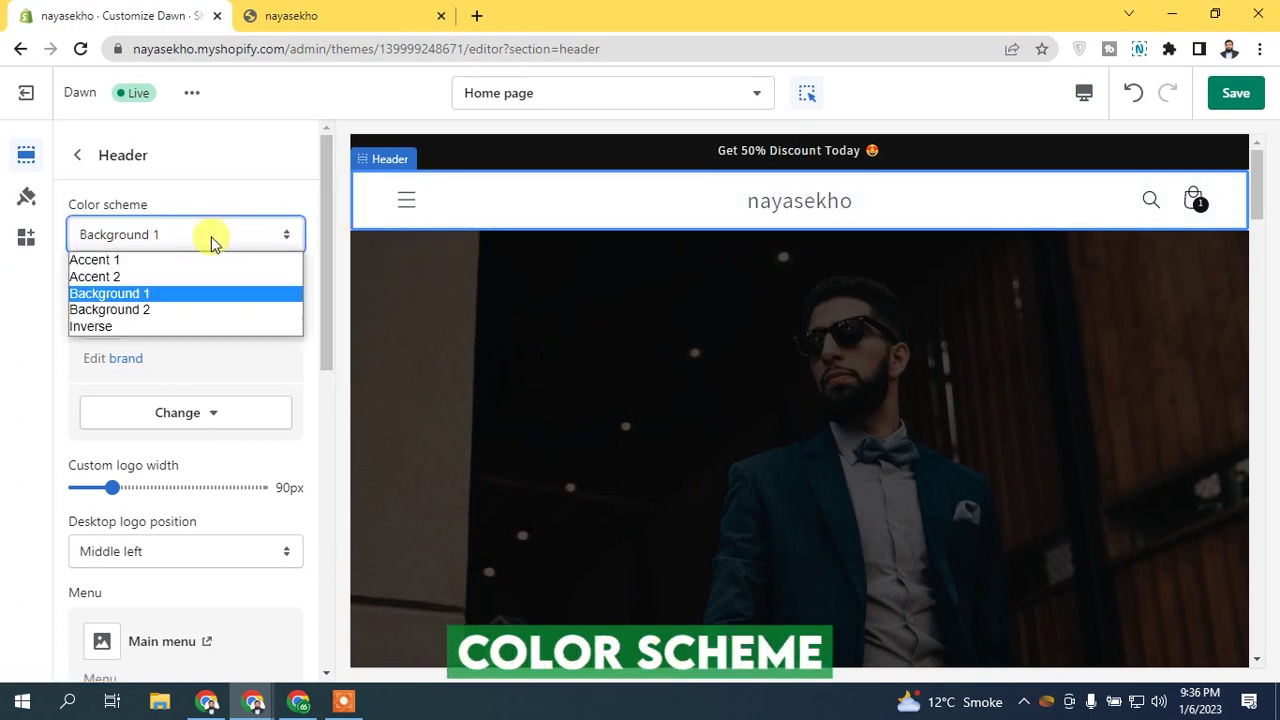
pyautogui.click(194, 259)
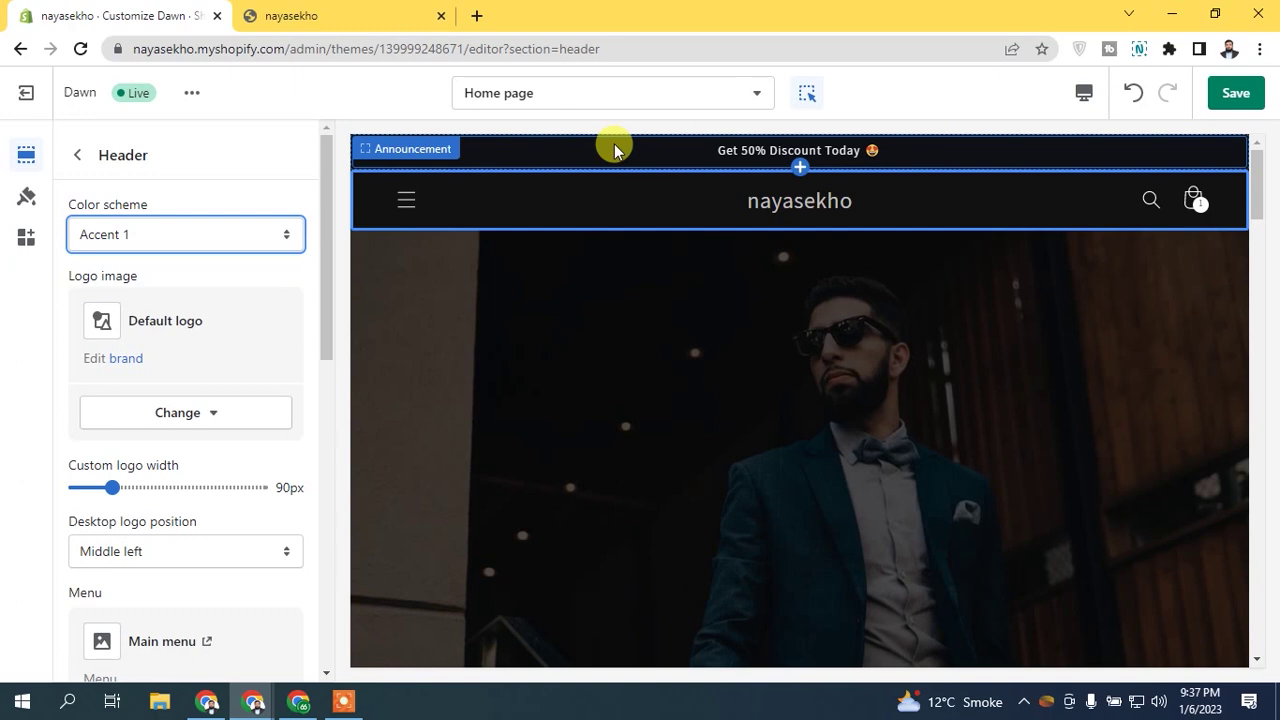
pyautogui.click(203, 234)
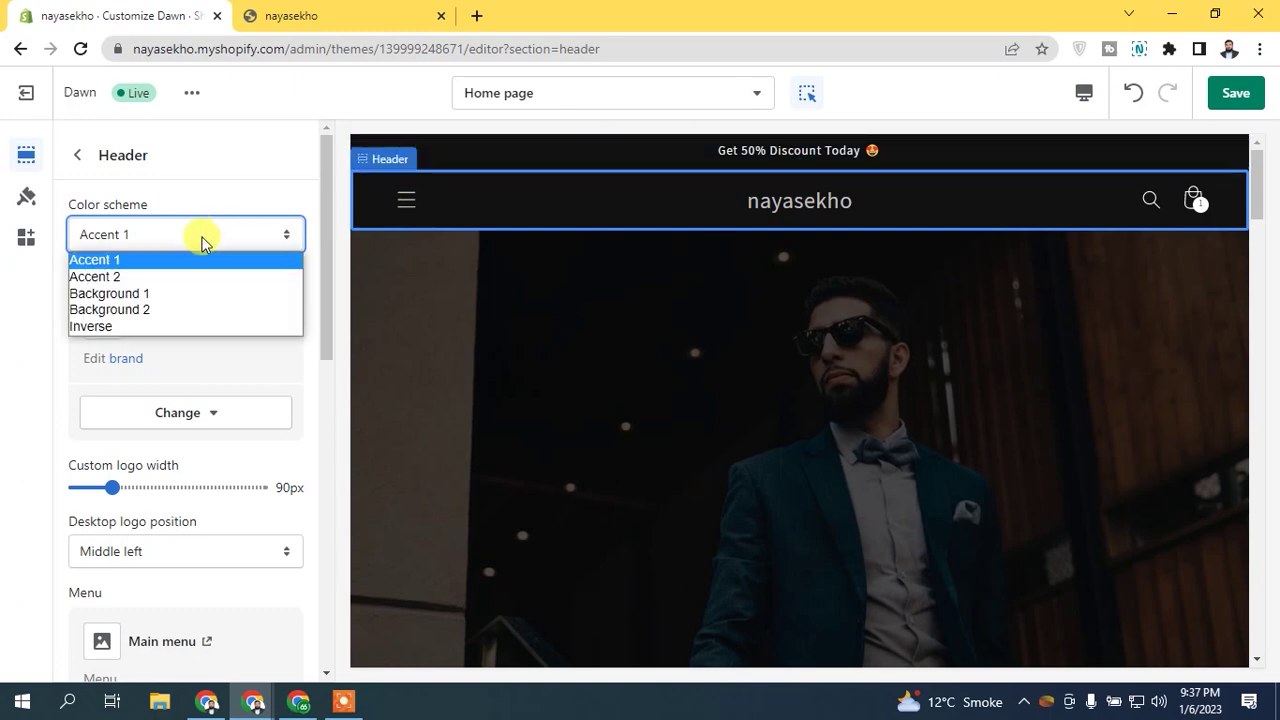
pyautogui.click(165, 293)
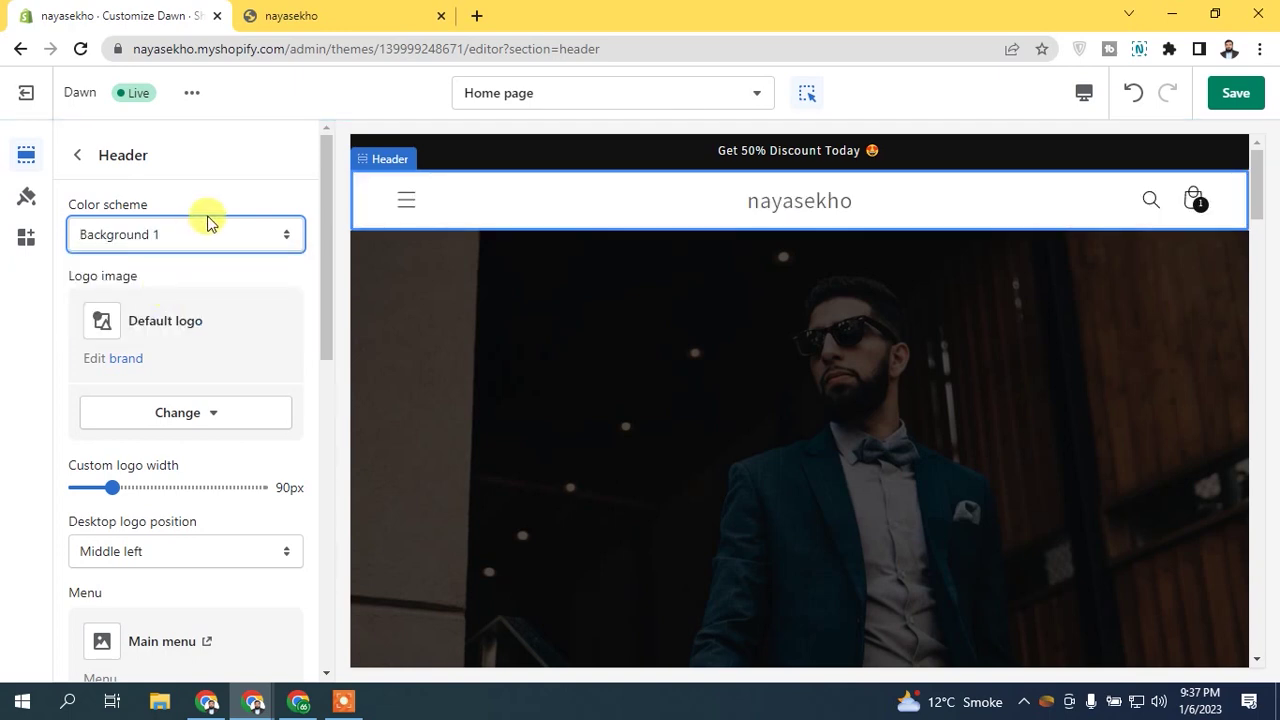
pyautogui.click(212, 231)
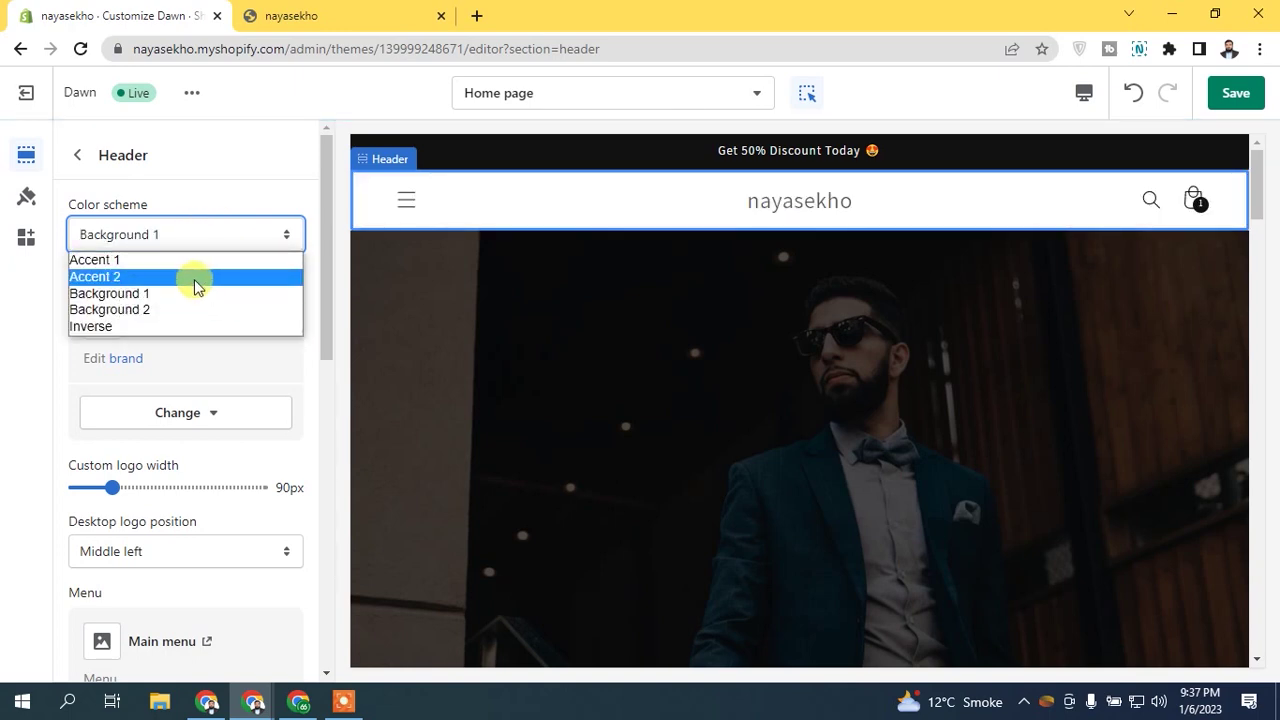
pyautogui.click(190, 309)
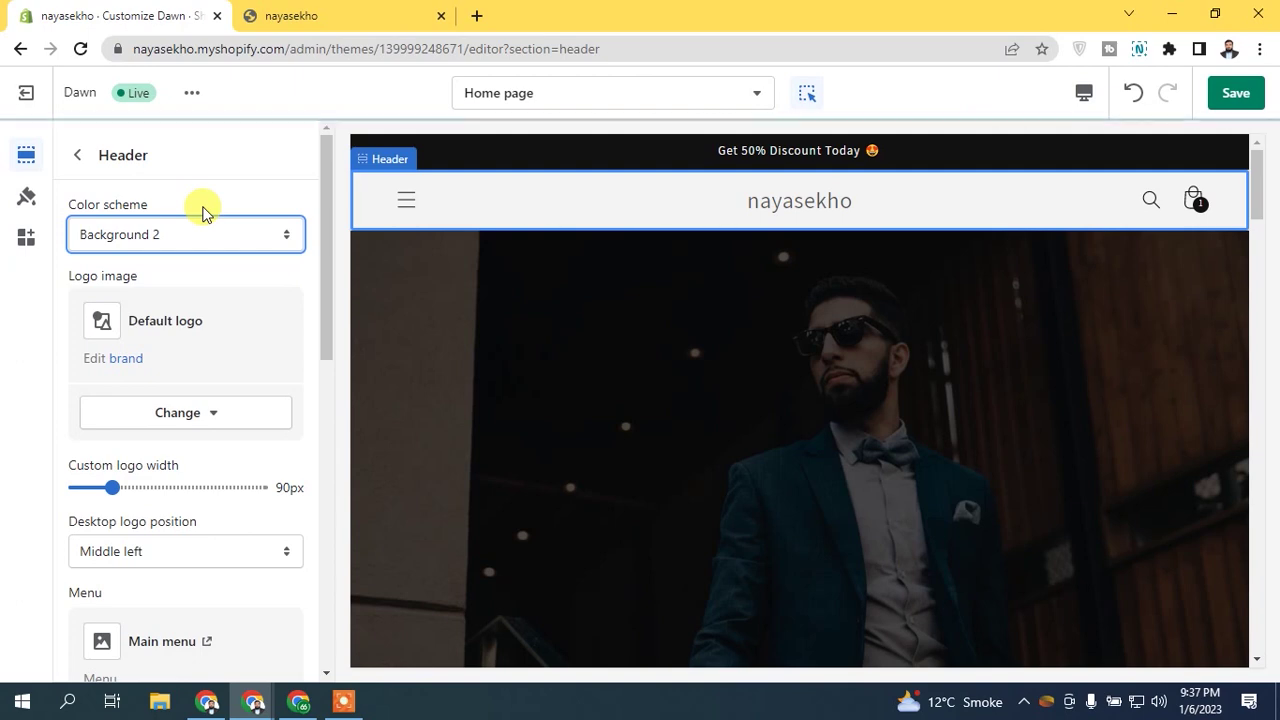
# Try larger custom logo widths for the header and return the width to 90px
pyautogui.moveTo(324, 173); pyautogui.dragTo(331, 218)
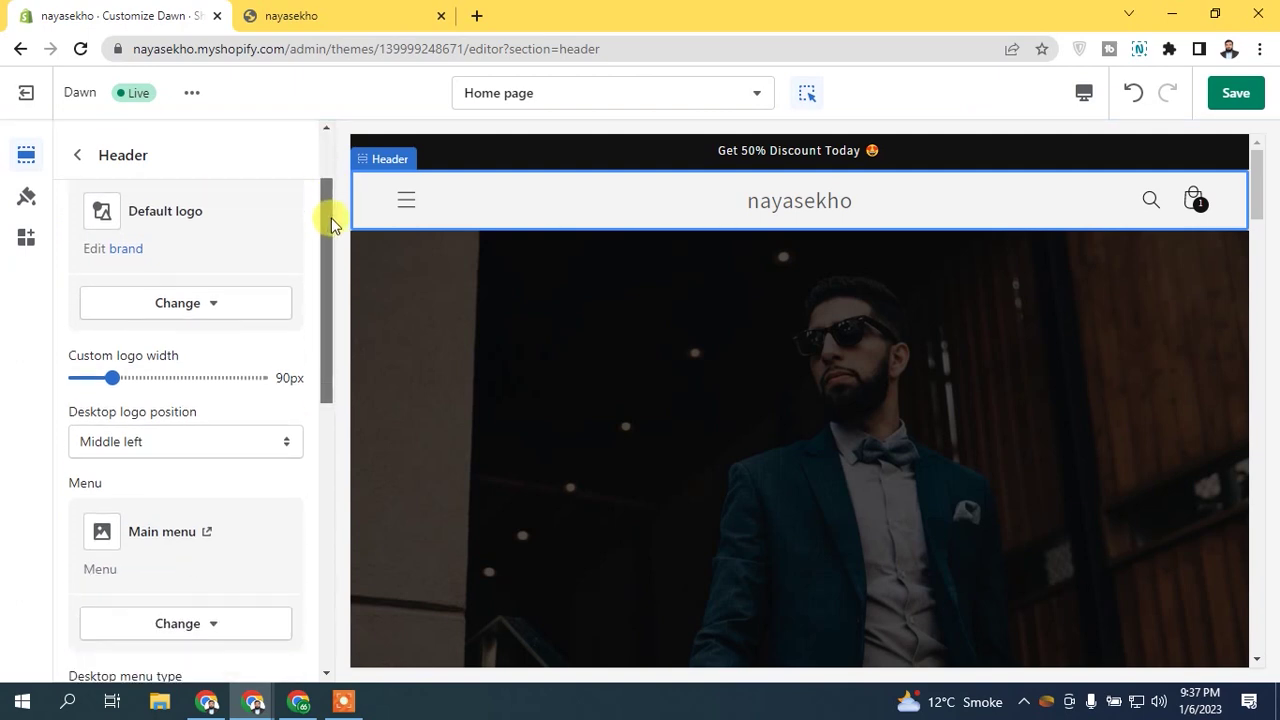
pyautogui.scroll(-2, 320, 247)
pyautogui.scroll(2, 310, 267)
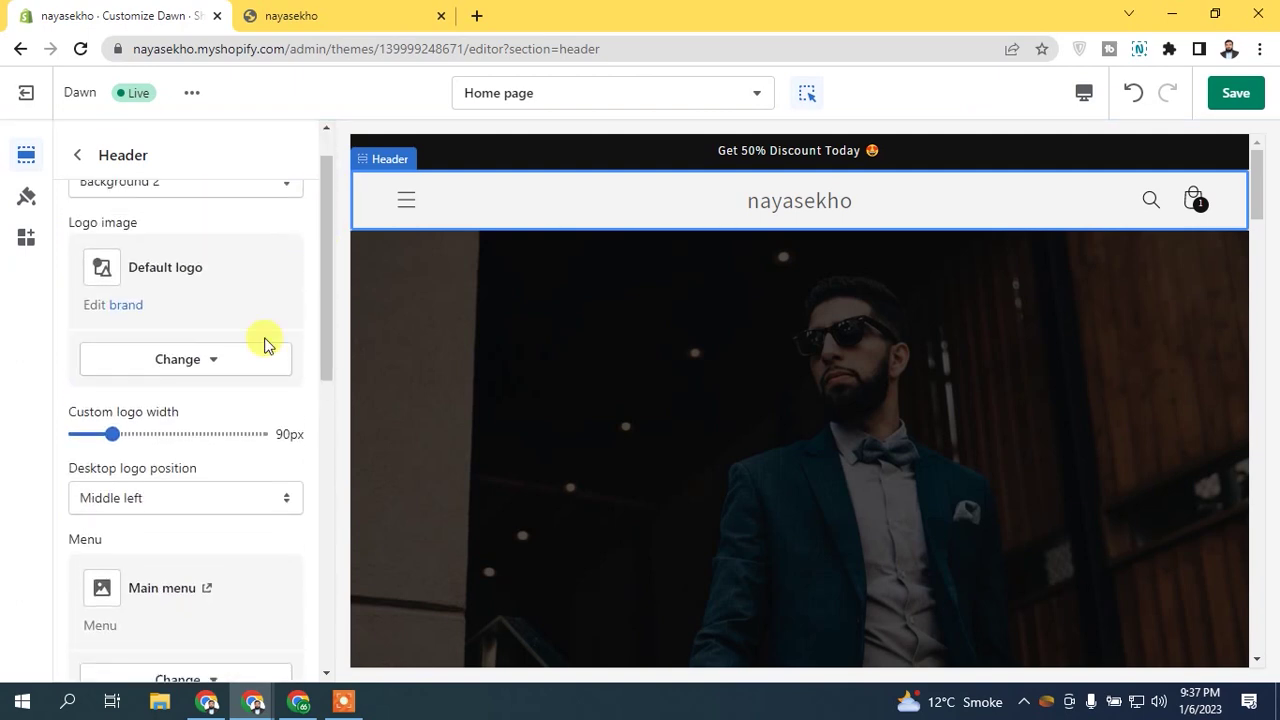
pyautogui.moveTo(329, 191); pyautogui.dragTo(324, 221)
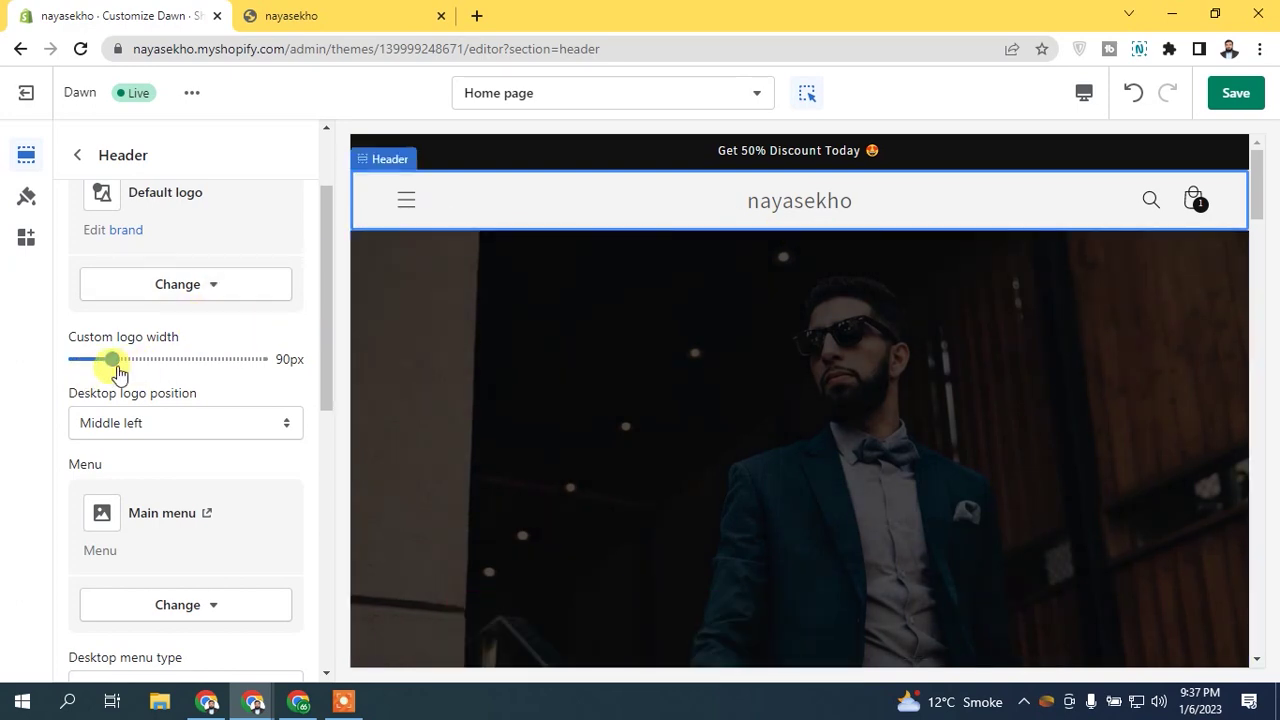
pyautogui.moveTo(112, 356); pyautogui.dragTo(136, 348)
pyautogui.moveTo(136, 358); pyautogui.dragTo(217, 358)
pyautogui.moveTo(217, 360); pyautogui.dragTo(118, 367)
# Try the Top left desktop logo position and set it to Middle center
pyautogui.moveTo(328, 213); pyautogui.dragTo(320, 269)
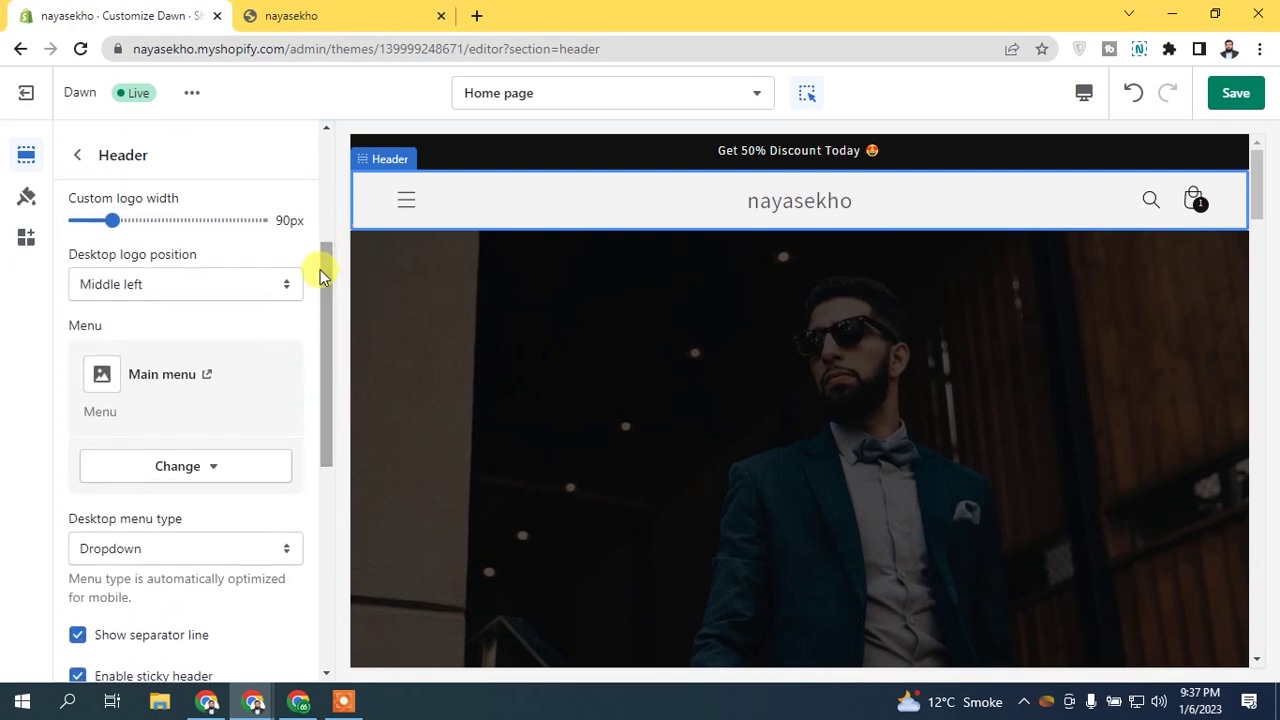
pyautogui.click(166, 286)
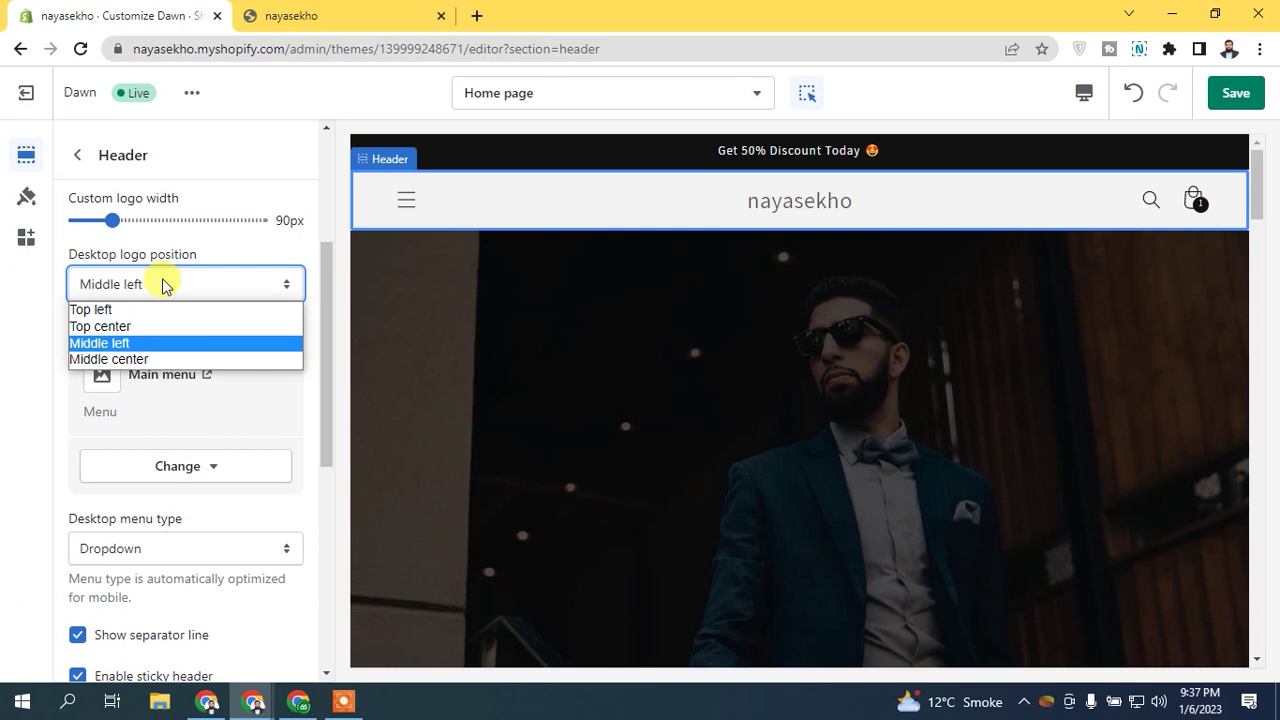
pyautogui.press('Escape')
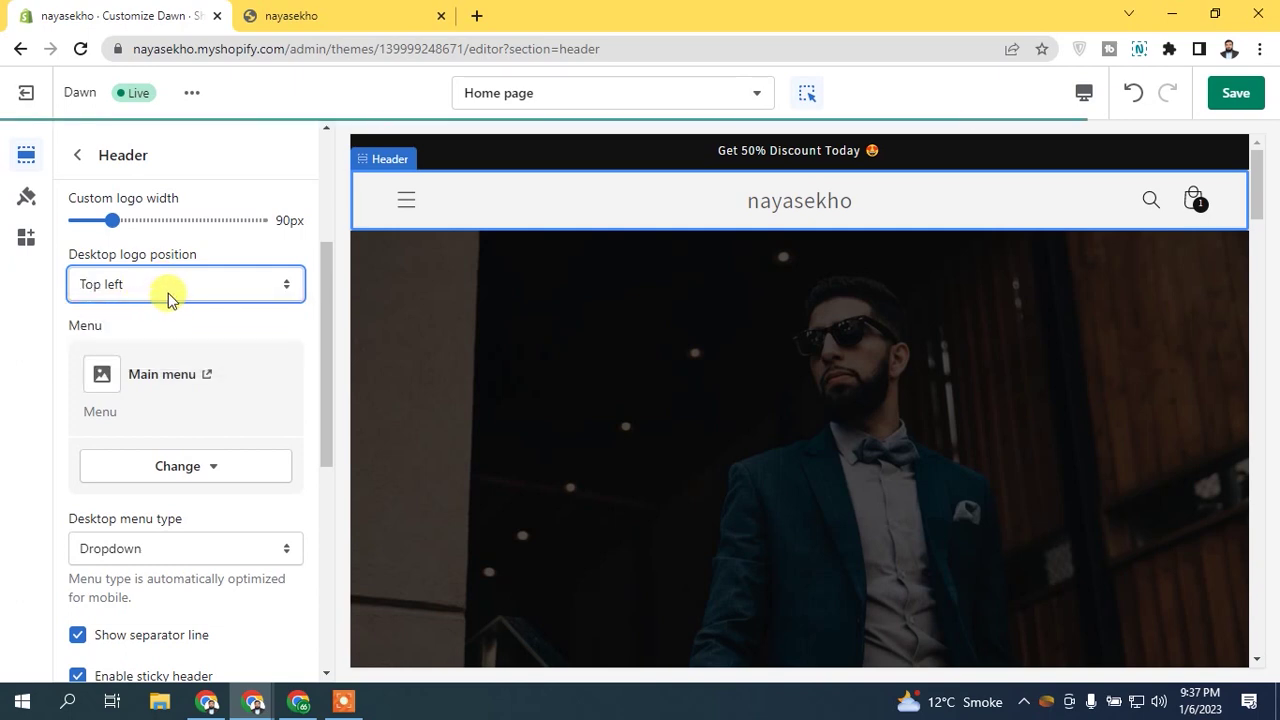
pyautogui.click(168, 288)
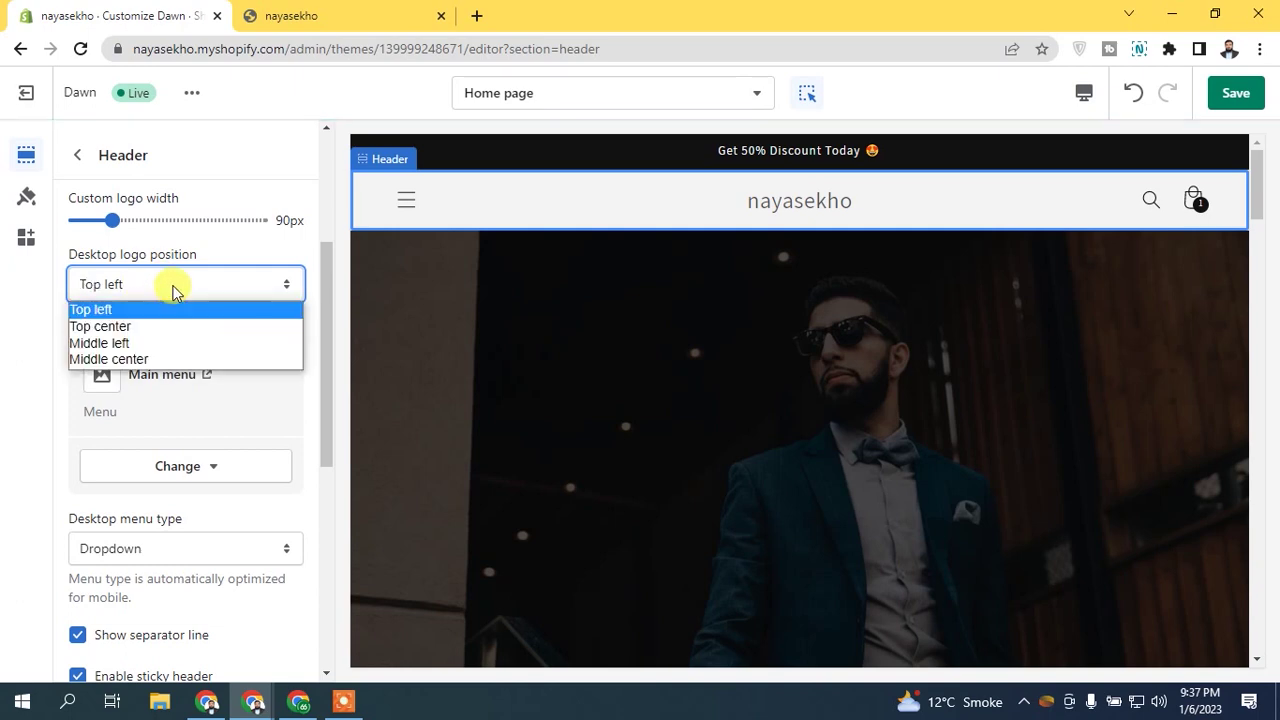
pyautogui.click(172, 358)
# Check the header's main menu in the preview and on the live storefront, and return to the theme editor
pyautogui.moveTo(329, 267); pyautogui.dragTo(318, 301)
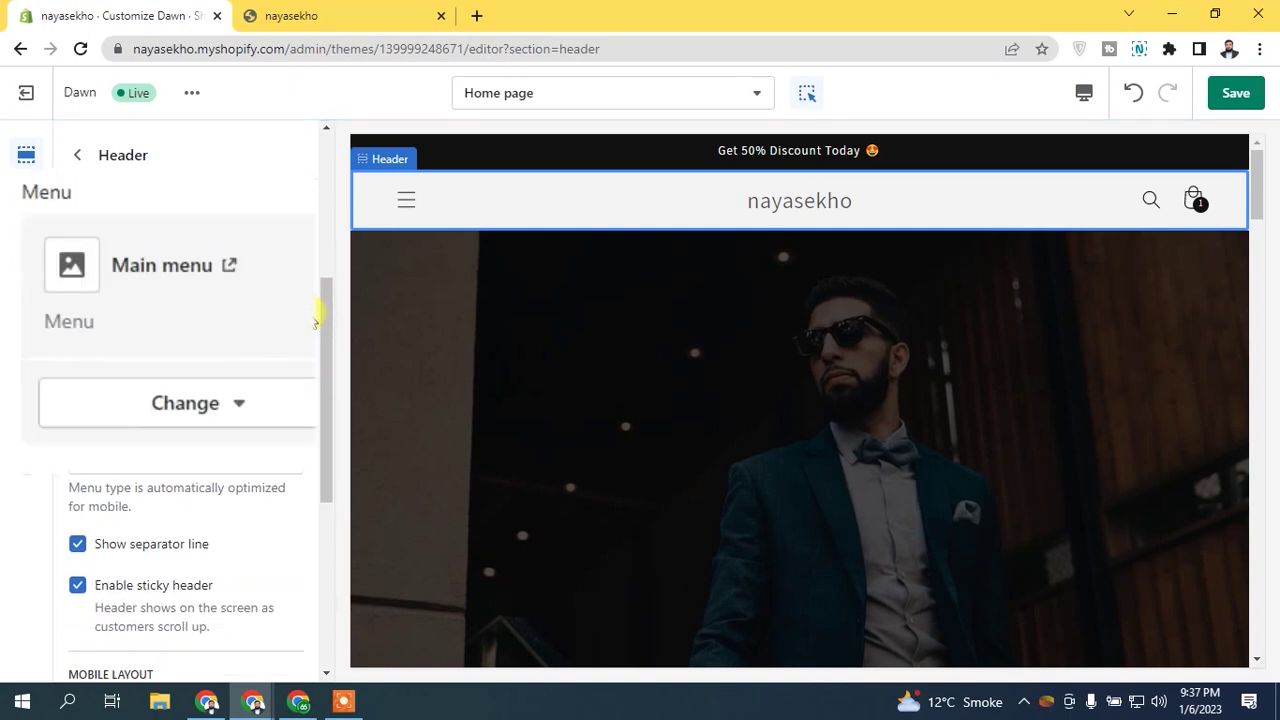
pyautogui.click(405, 203)
pyautogui.hotkey('ctrl', 'Tab')
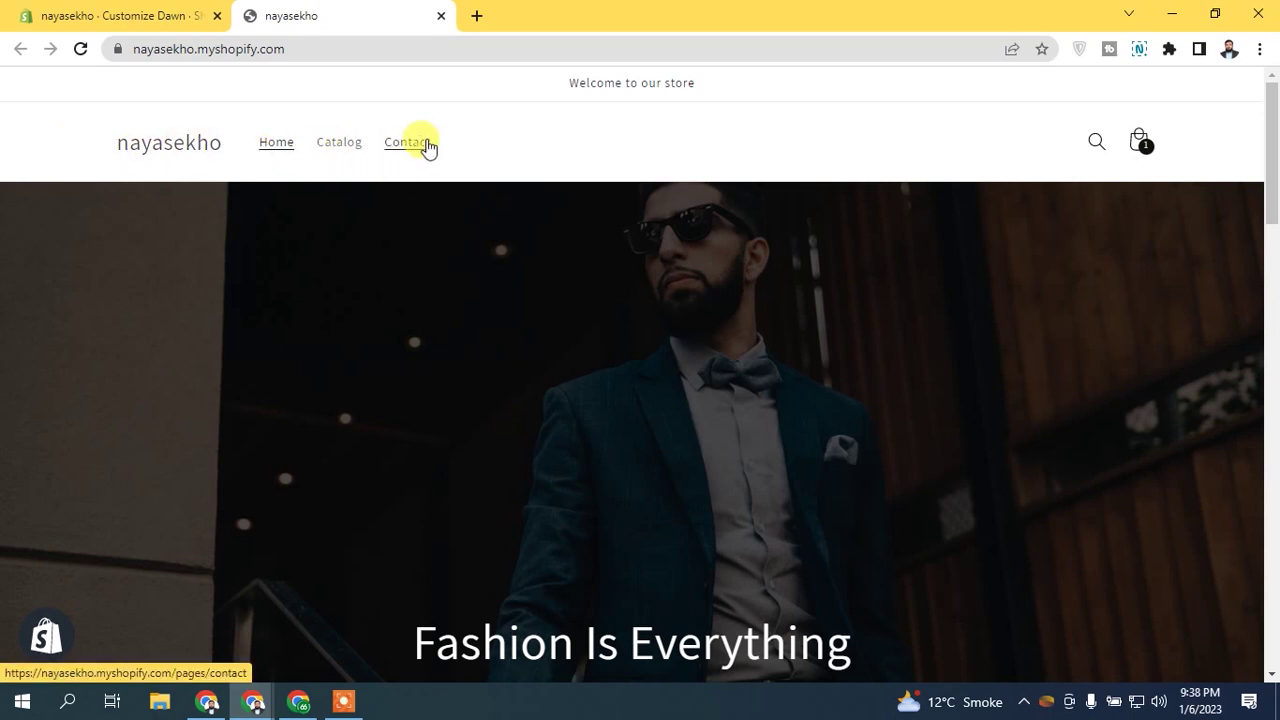
pyautogui.click(108, 14)
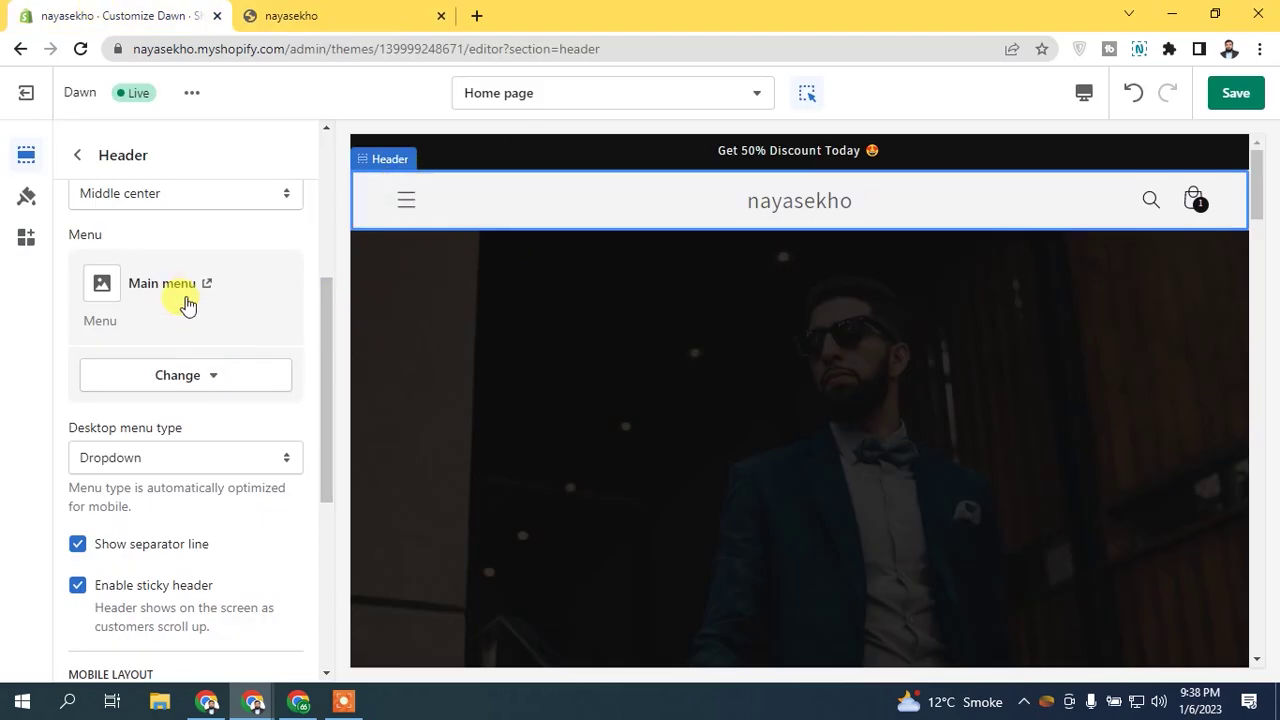
# View the menus available for the header, check the navigation links in the preview, and leave the menu selection without changing it
pyautogui.click(236, 376)
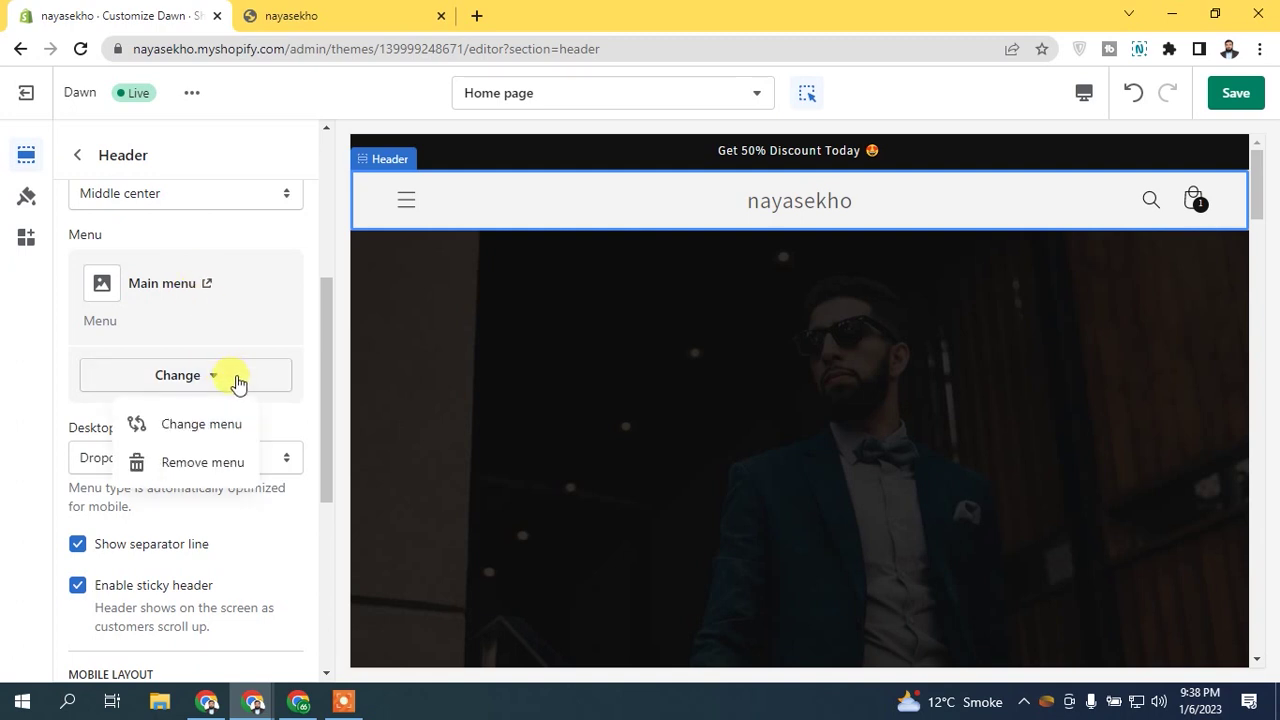
pyautogui.click(222, 425)
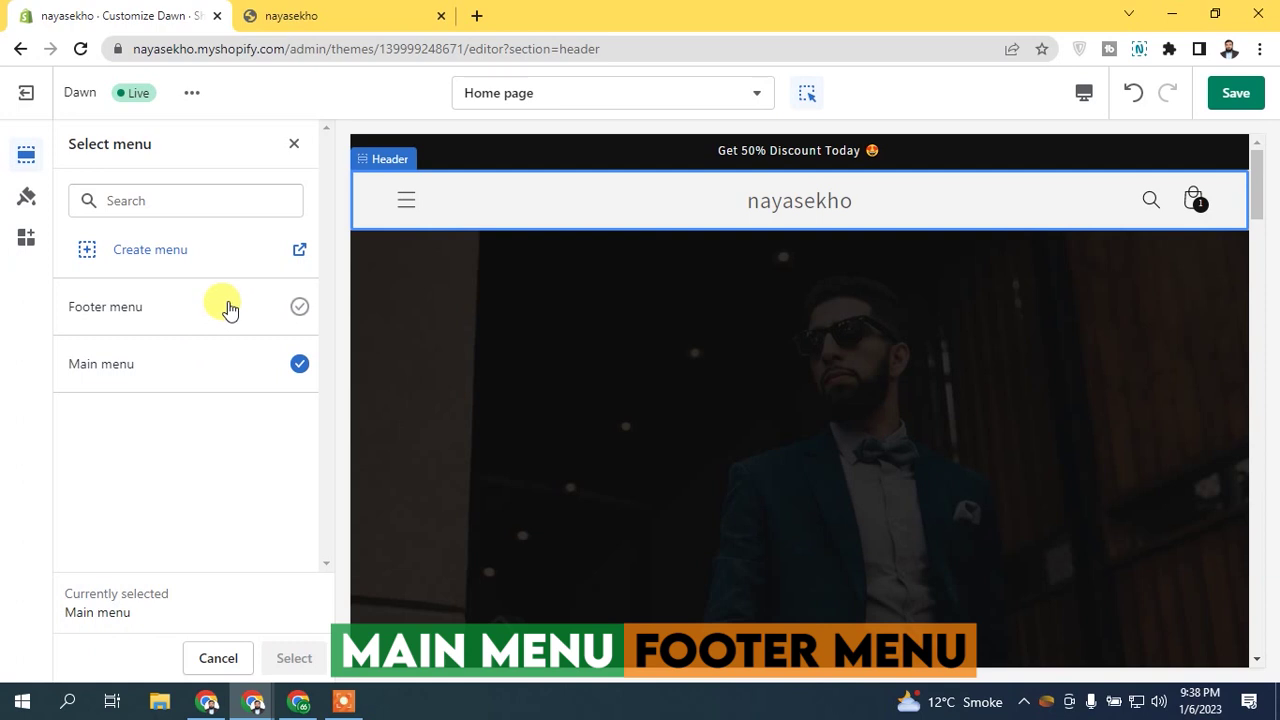
pyautogui.click(408, 204)
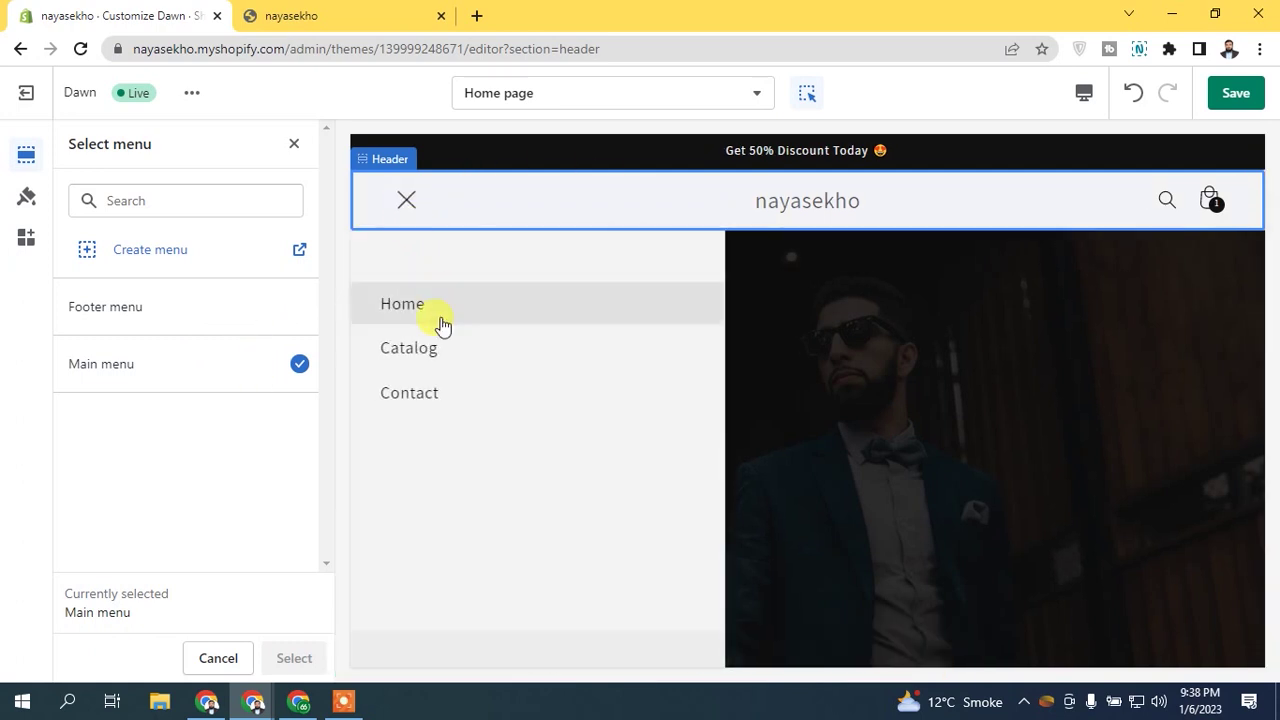
pyautogui.click(408, 204)
pyautogui.click(297, 147)
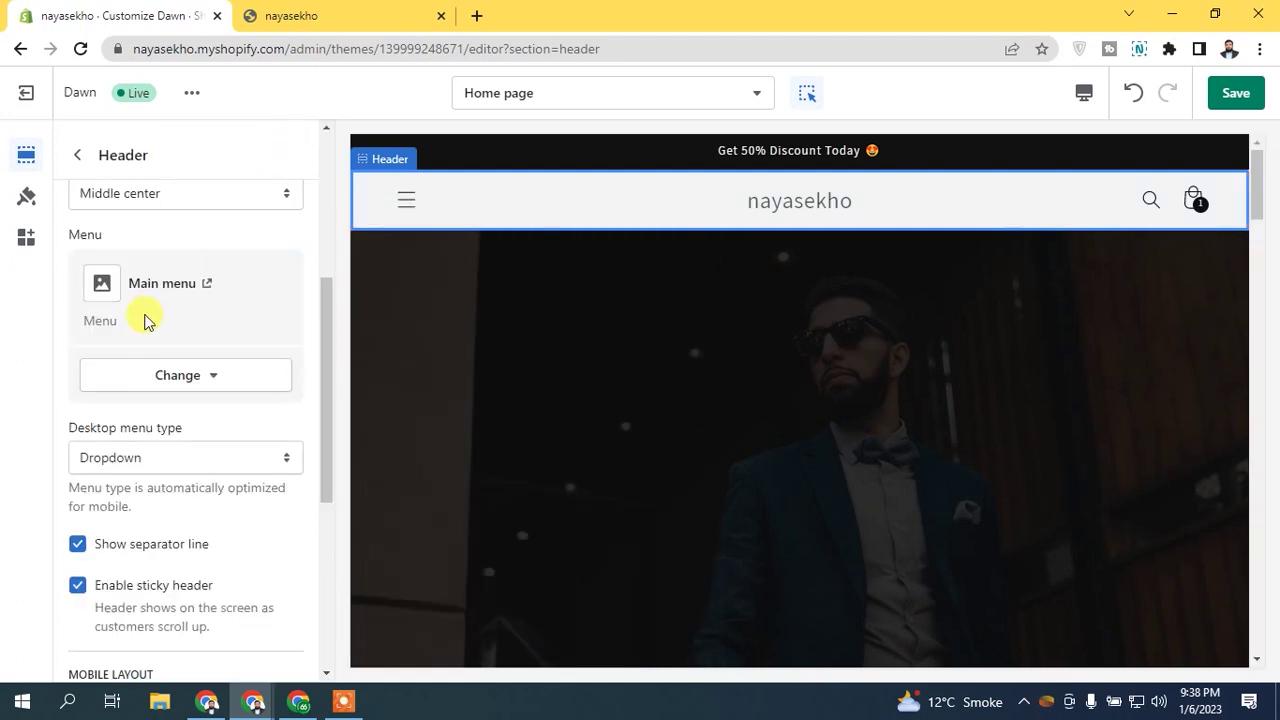
# Keep the desktop menu type as Dropdown and check the navigation on the live storefront
pyautogui.moveTo(324, 311)
pyautogui.mouseDown()
pyautogui.moveTo(322, 383)
pyautogui.moveTo(334, 330)
pyautogui.mouseUp()
pyautogui.scroll(-1, 332, 336)
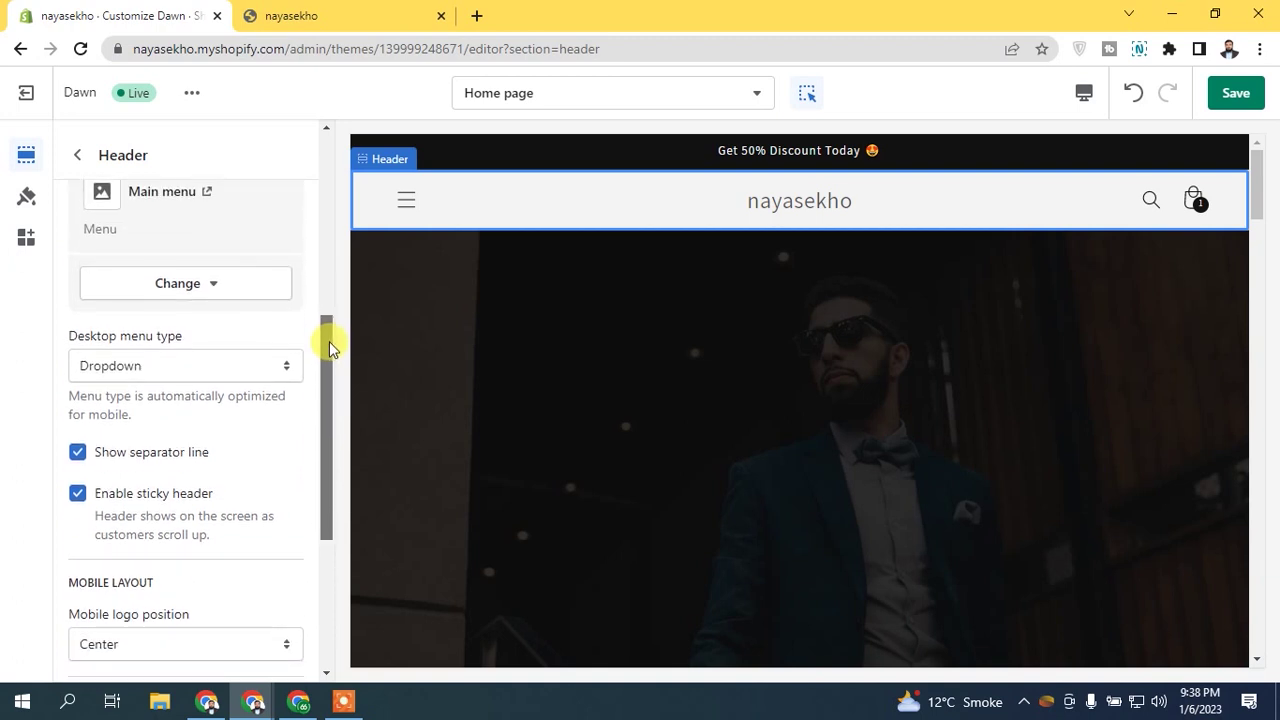
pyautogui.click(116, 354)
pyautogui.click(112, 373)
pyautogui.click(255, 17)
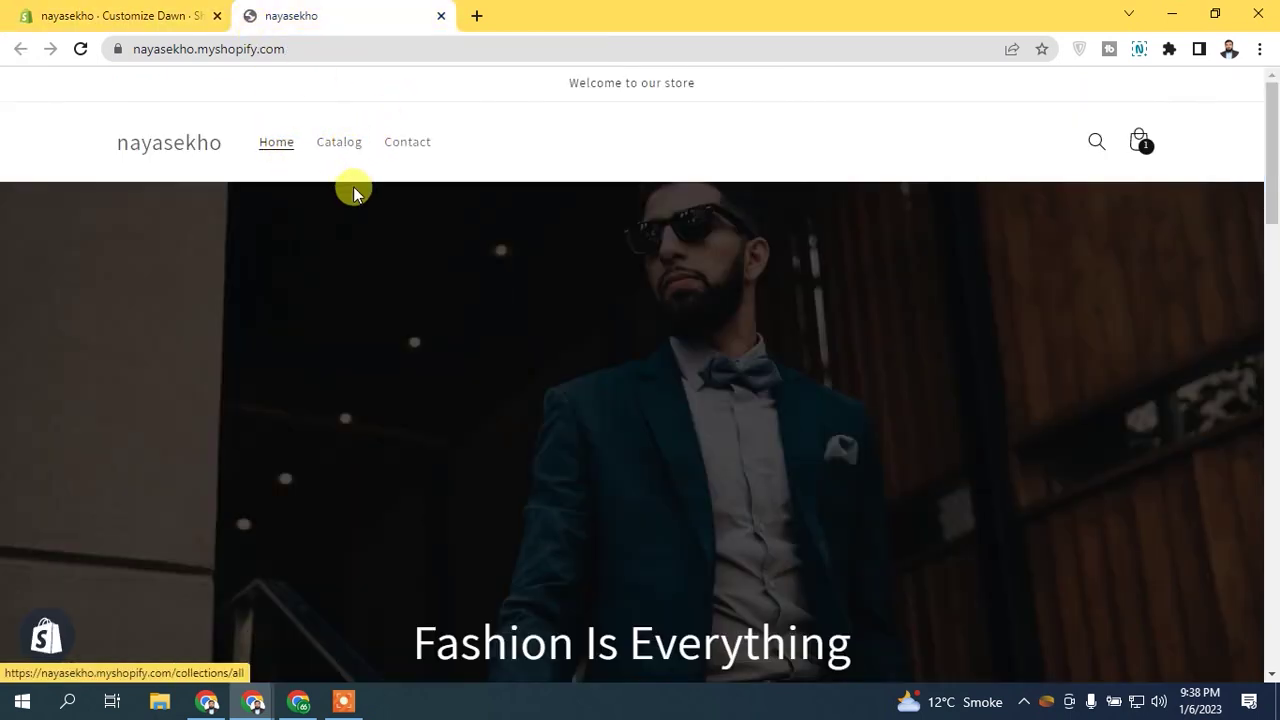
pyautogui.click(200, 15)
# Try the Mega menu desktop menu type, view the live storefront, and set the type back to Dropdown
pyautogui.click(155, 349)
pyautogui.click(145, 394)
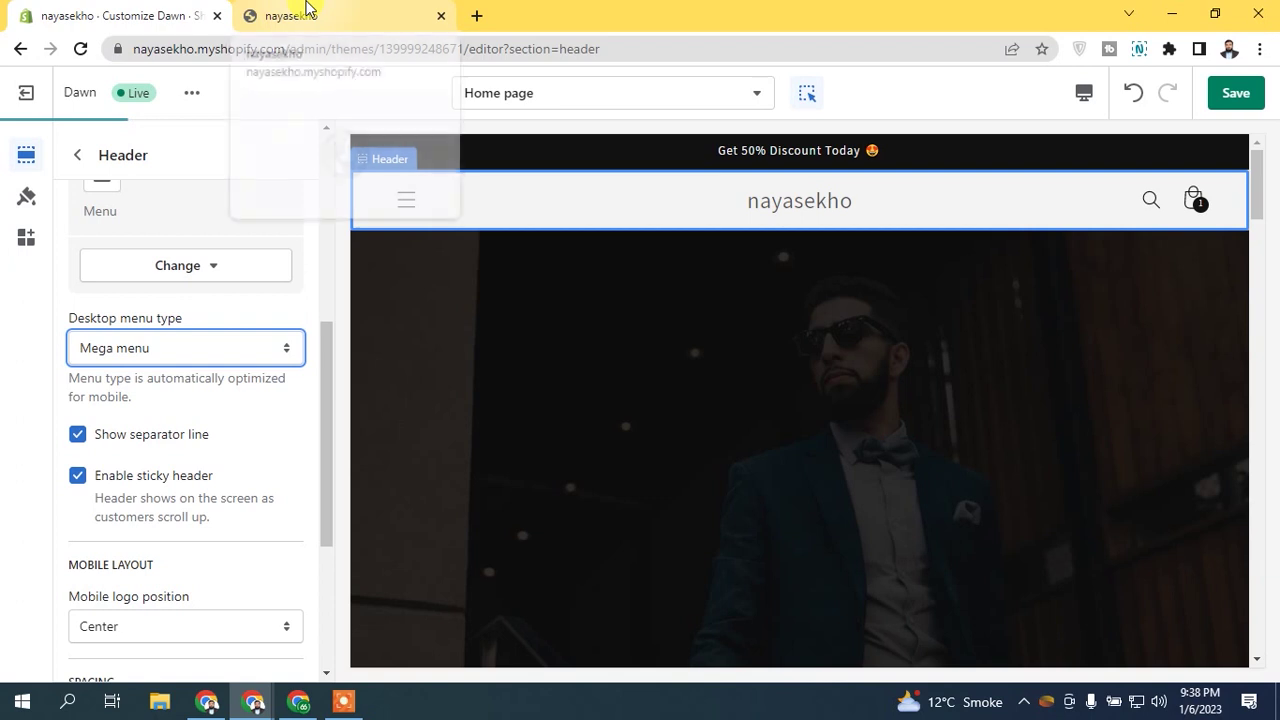
pyautogui.click(307, 12)
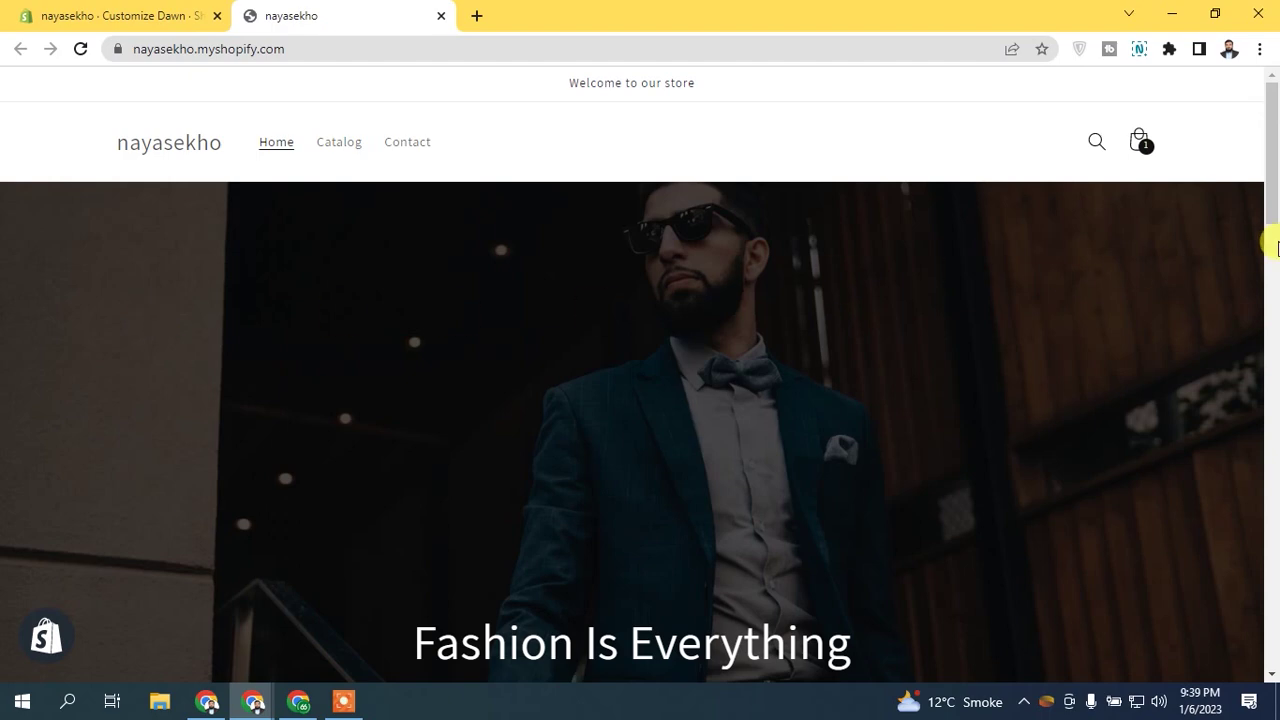
pyautogui.click(168, 8)
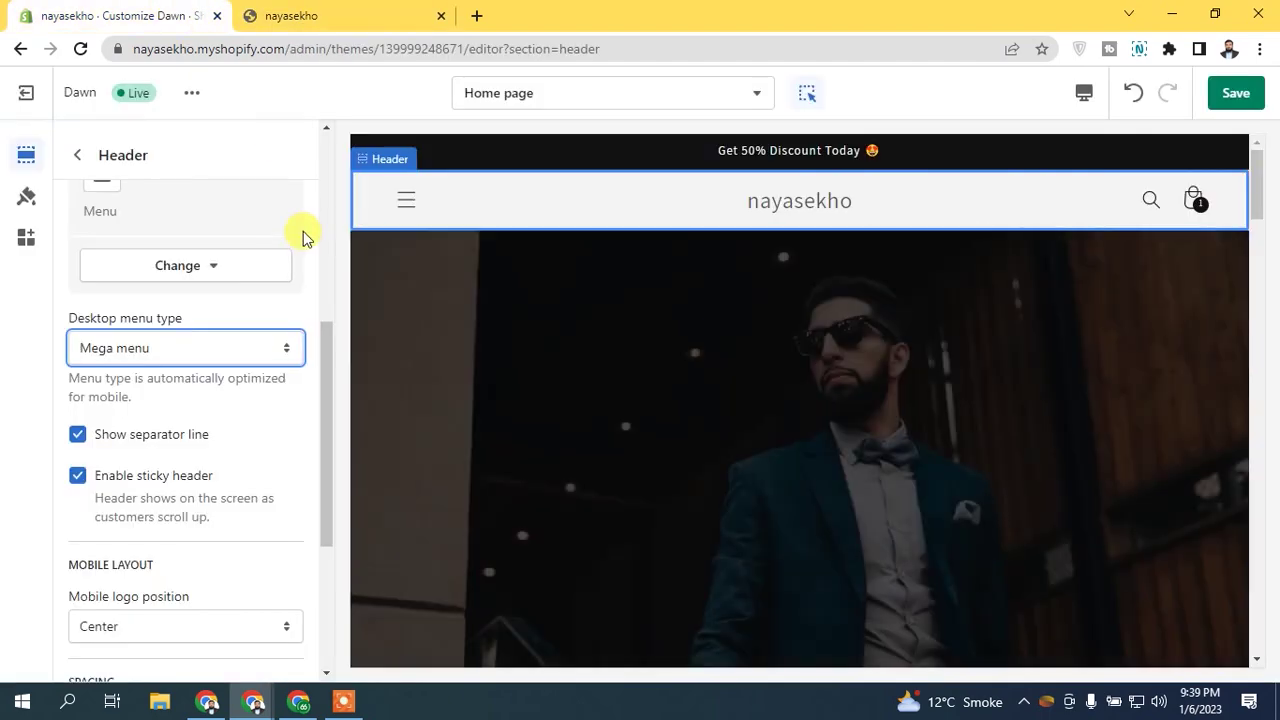
pyautogui.click(241, 353)
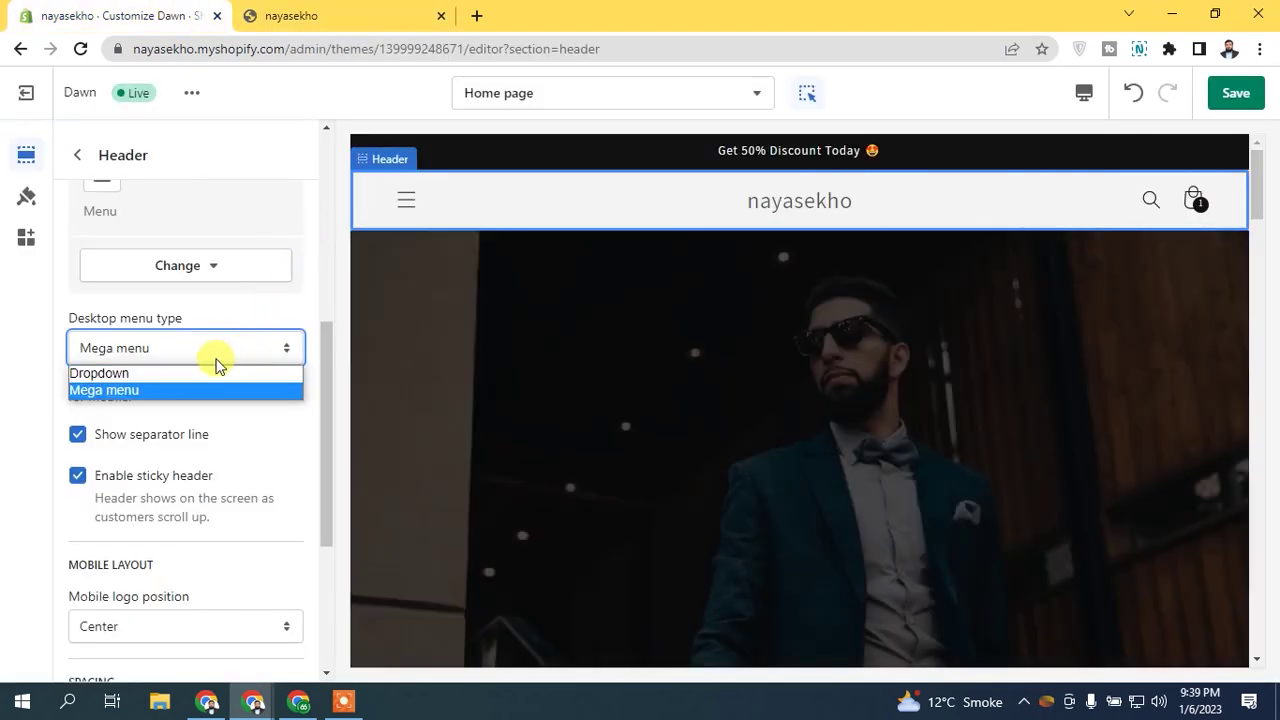
pyautogui.click(166, 372)
# Turn off the header's separator line and check the navigation menu in the preview and on the live storefront
pyautogui.moveTo(328, 344); pyautogui.dragTo(328, 382)
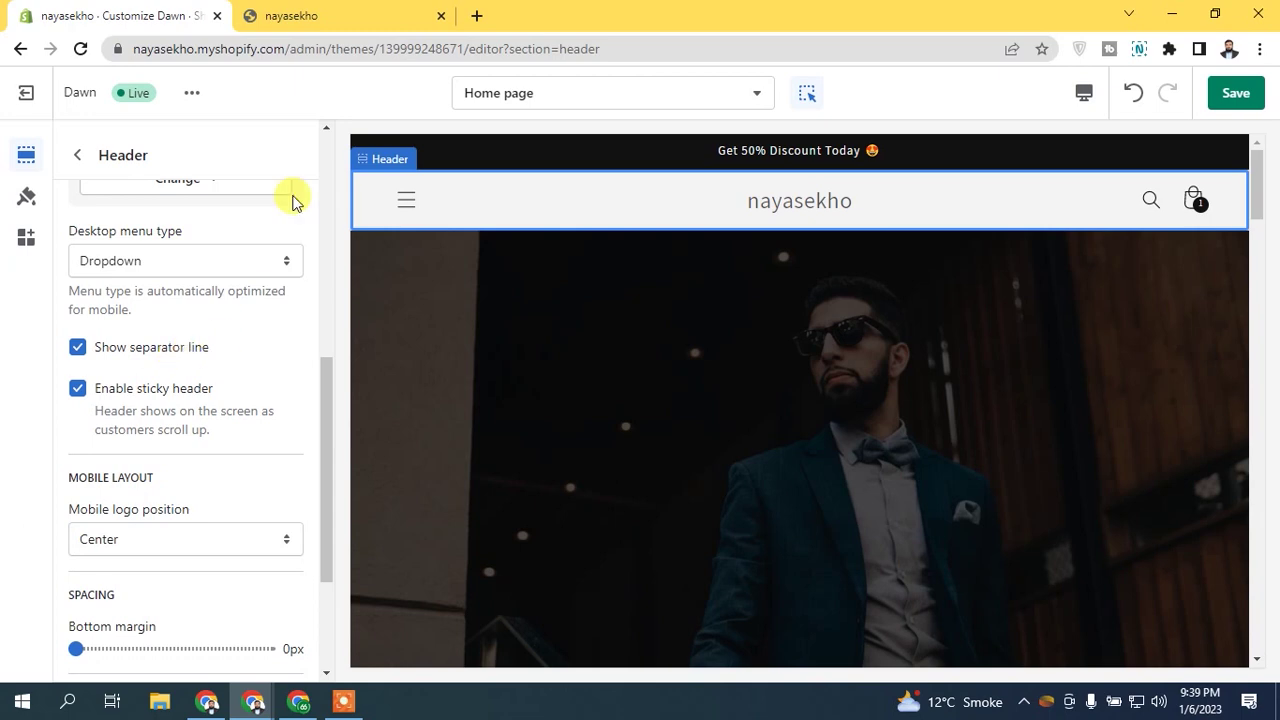
pyautogui.click(406, 200)
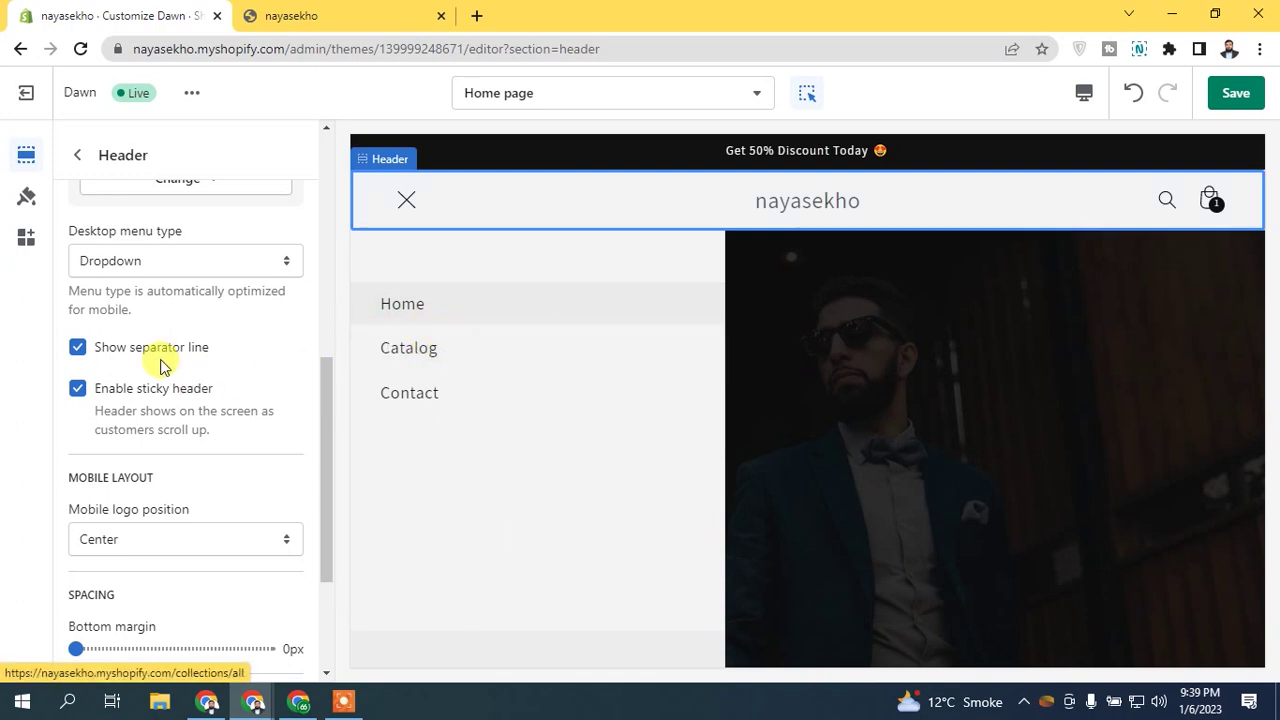
pyautogui.click(77, 349)
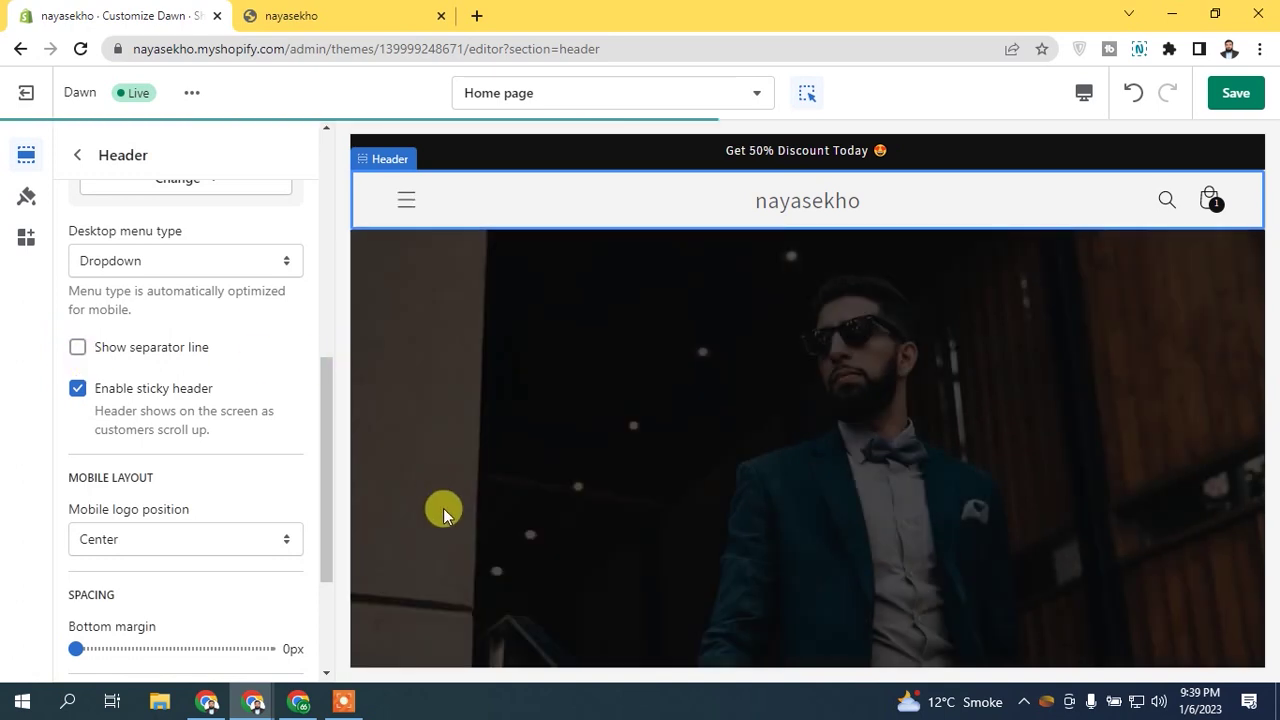
pyautogui.click(408, 201)
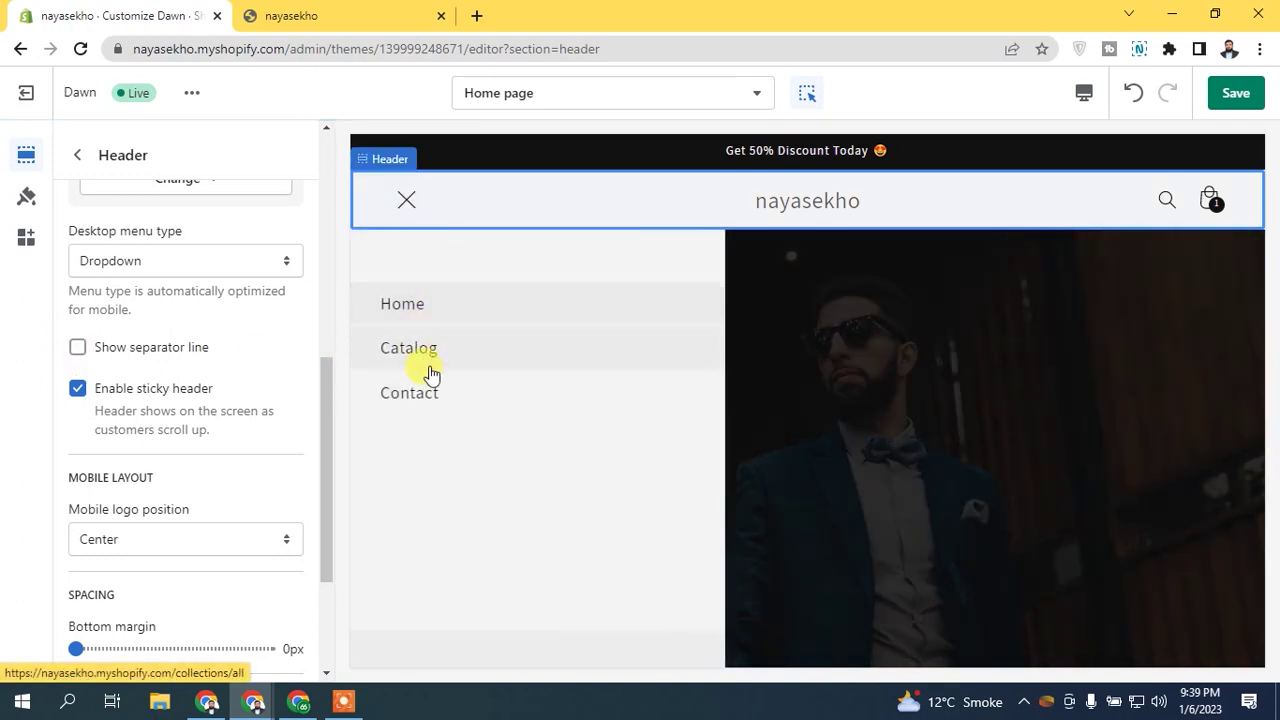
pyautogui.click(337, 12)
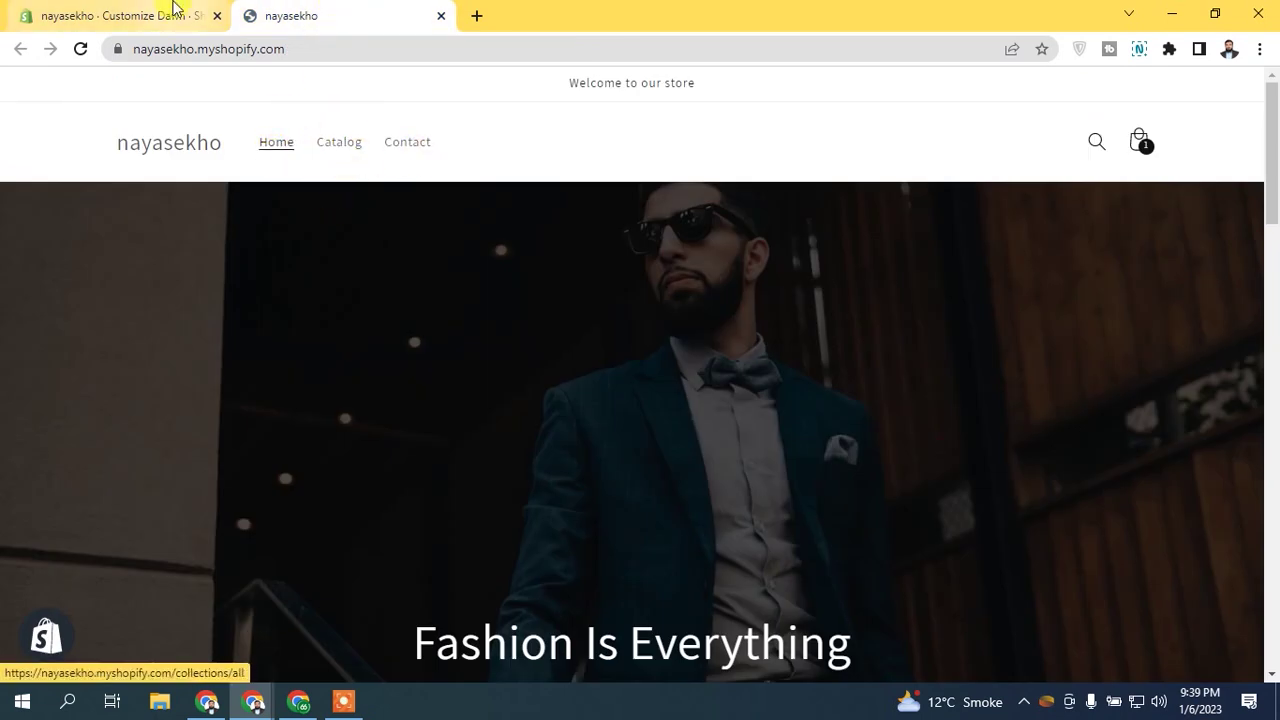
# Return to the theme editor and turn the header's separator line back on
pyautogui.click(171, 12)
pyautogui.click(78, 348)
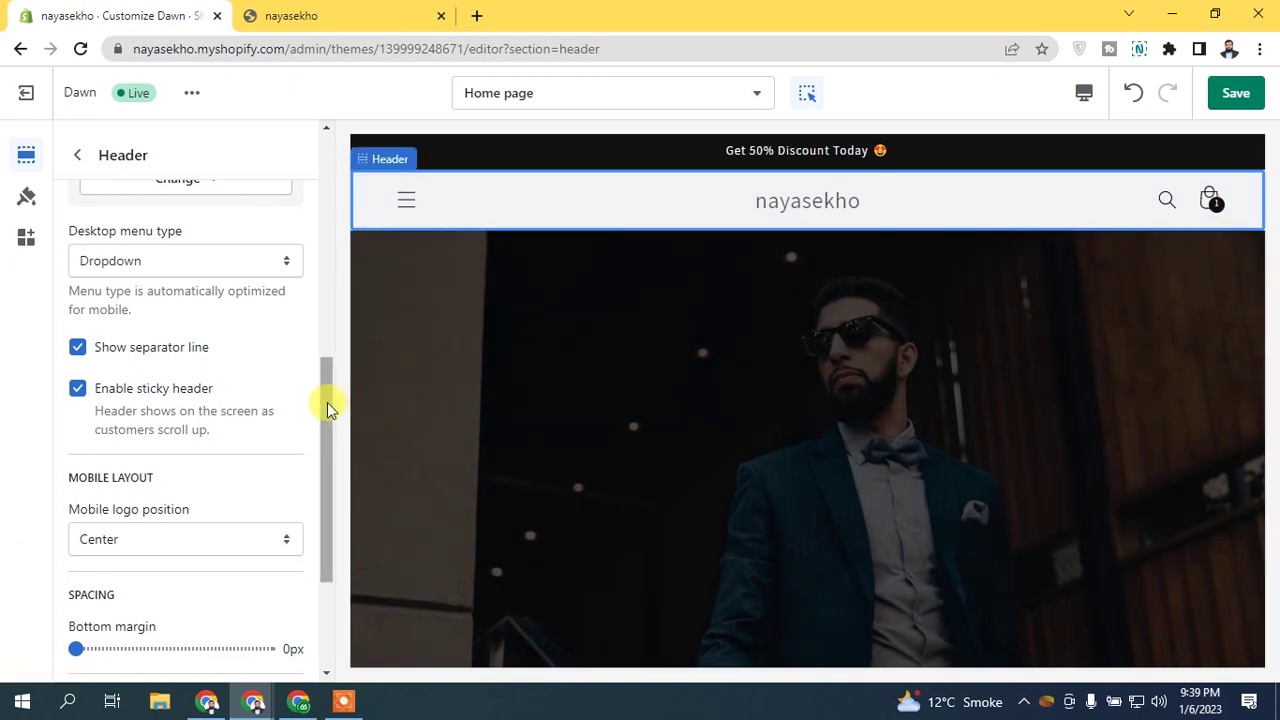
# Try 36px for the header's top and bottom padding, and set both back to 20px
pyautogui.moveTo(324, 400); pyautogui.dragTo(322, 490)
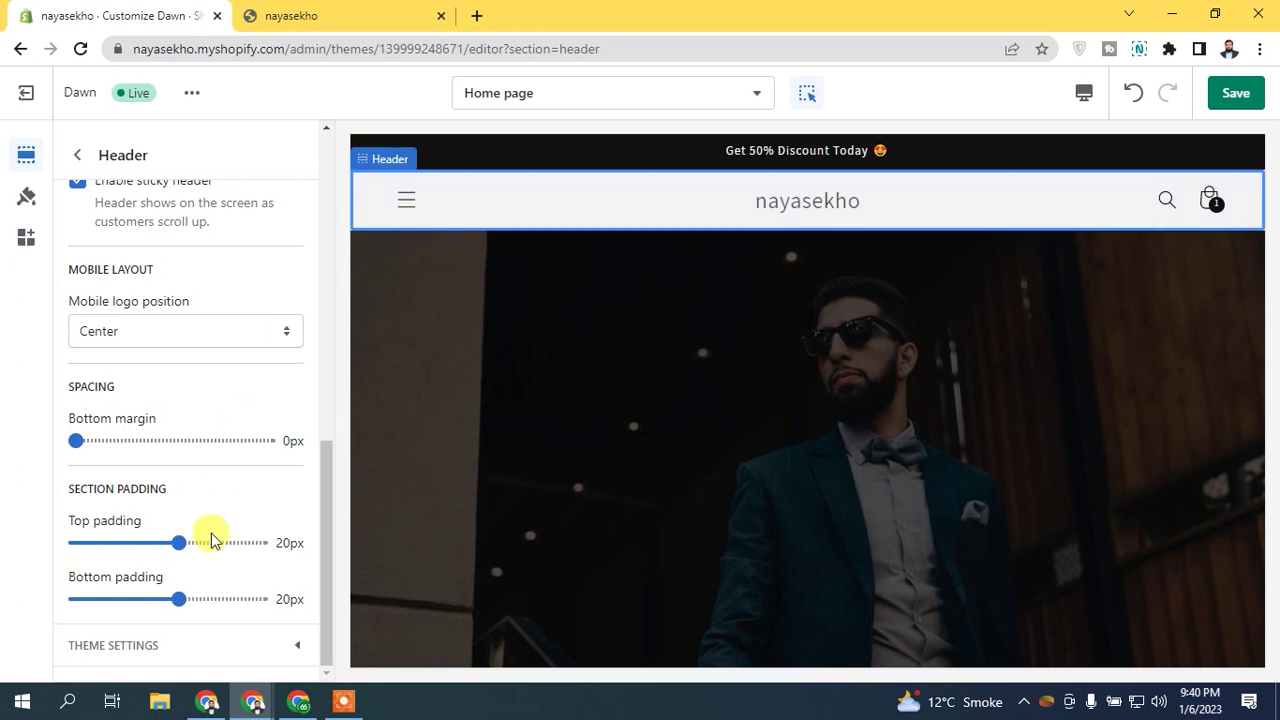
pyautogui.moveTo(178, 542); pyautogui.dragTo(261, 542)
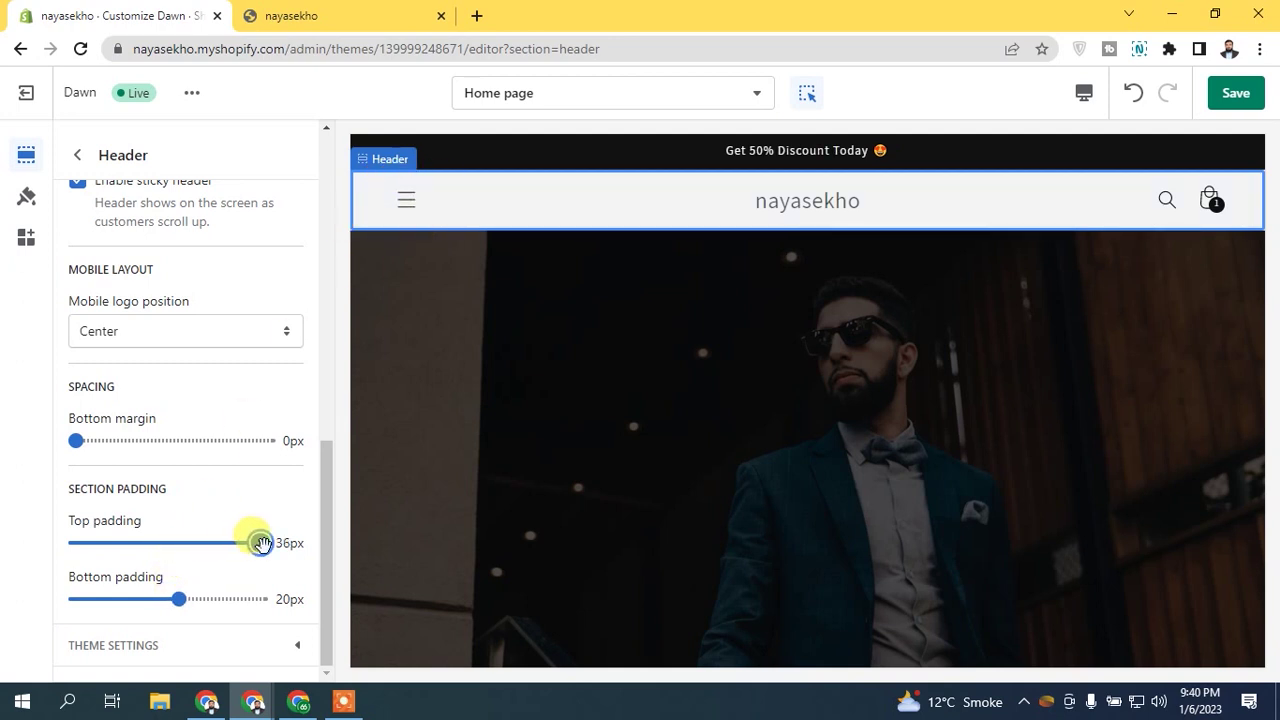
pyautogui.moveTo(178, 598); pyautogui.dragTo(265, 590)
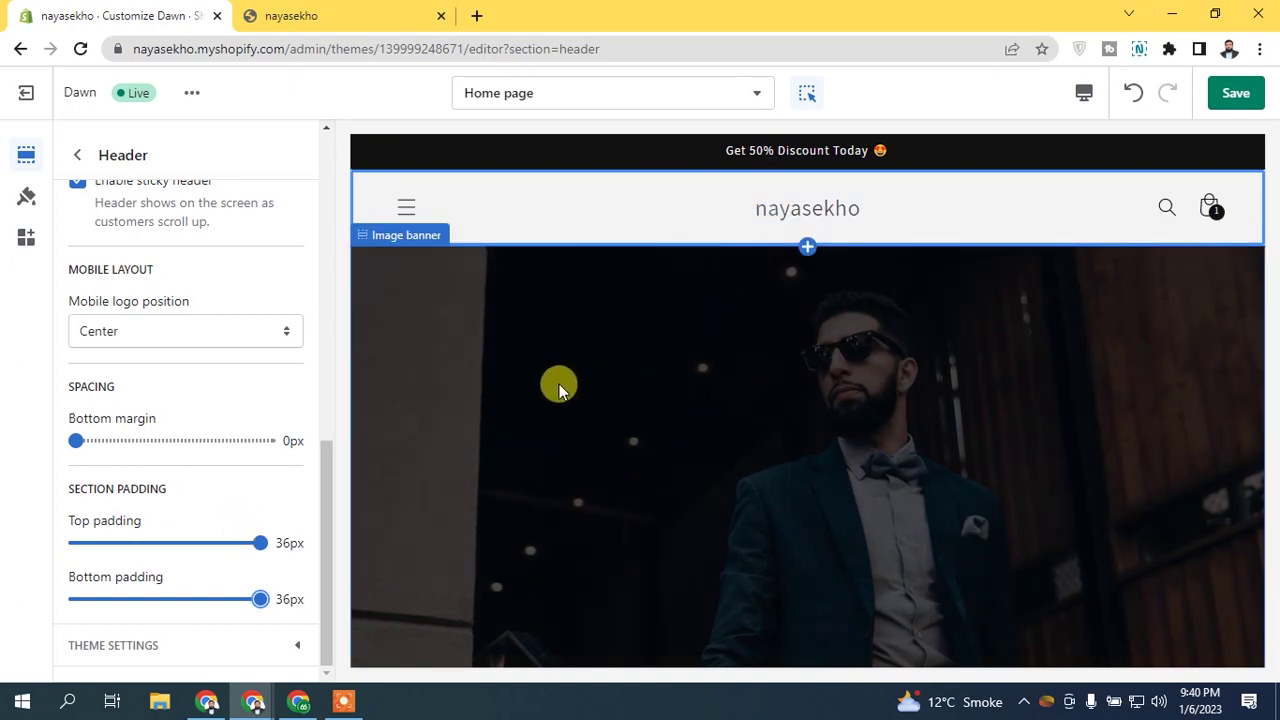
pyautogui.moveTo(262, 541); pyautogui.dragTo(179, 542)
pyautogui.moveTo(268, 601); pyautogui.dragTo(180, 598)
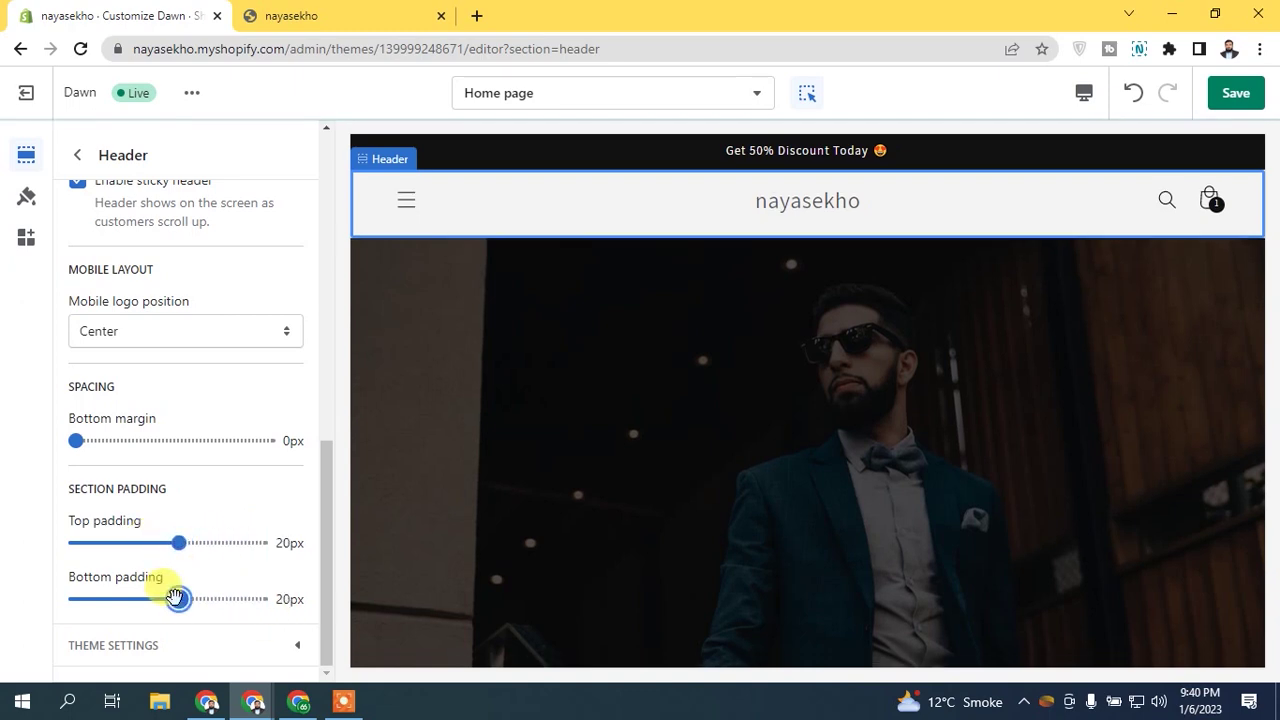
# Leave the header settings, open the home page's Footer section and set its color scheme to Accent 1
pyautogui.moveTo(323, 487); pyautogui.dragTo(171, 166)
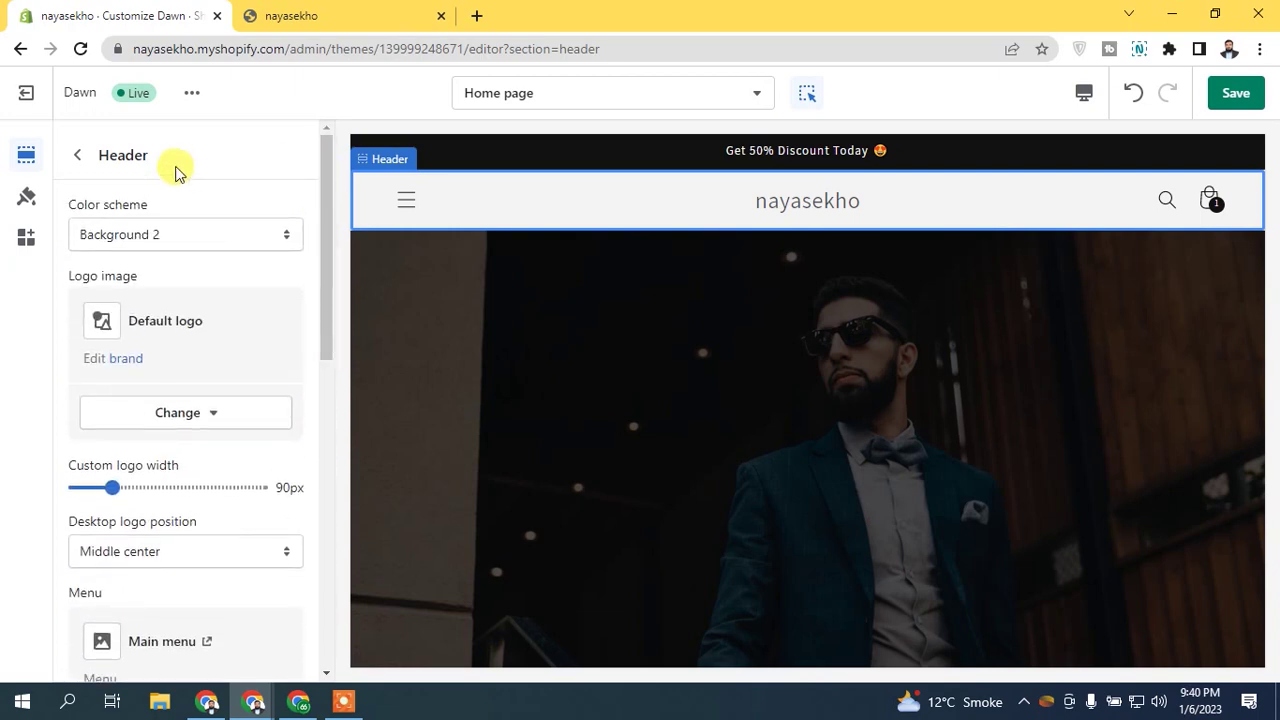
pyautogui.click(81, 165)
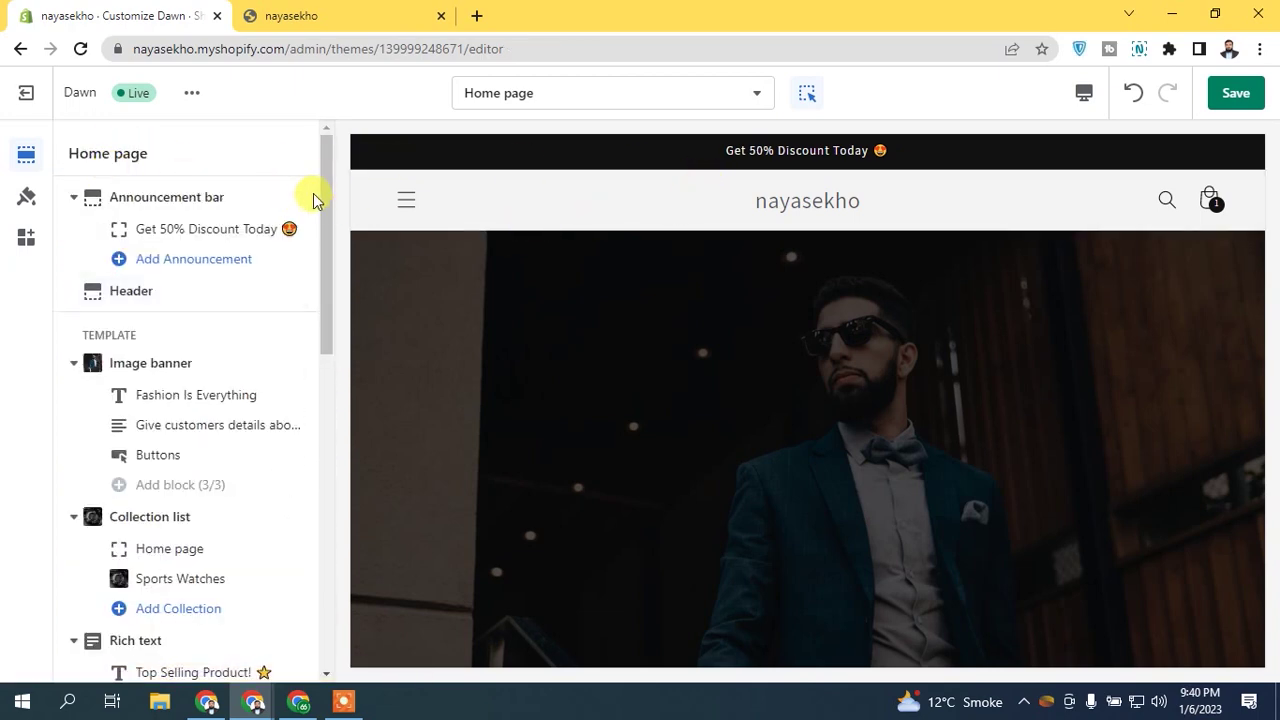
pyautogui.moveTo(329, 180); pyautogui.dragTo(335, 307)
pyautogui.moveTo(330, 462); pyautogui.dragTo(323, 580)
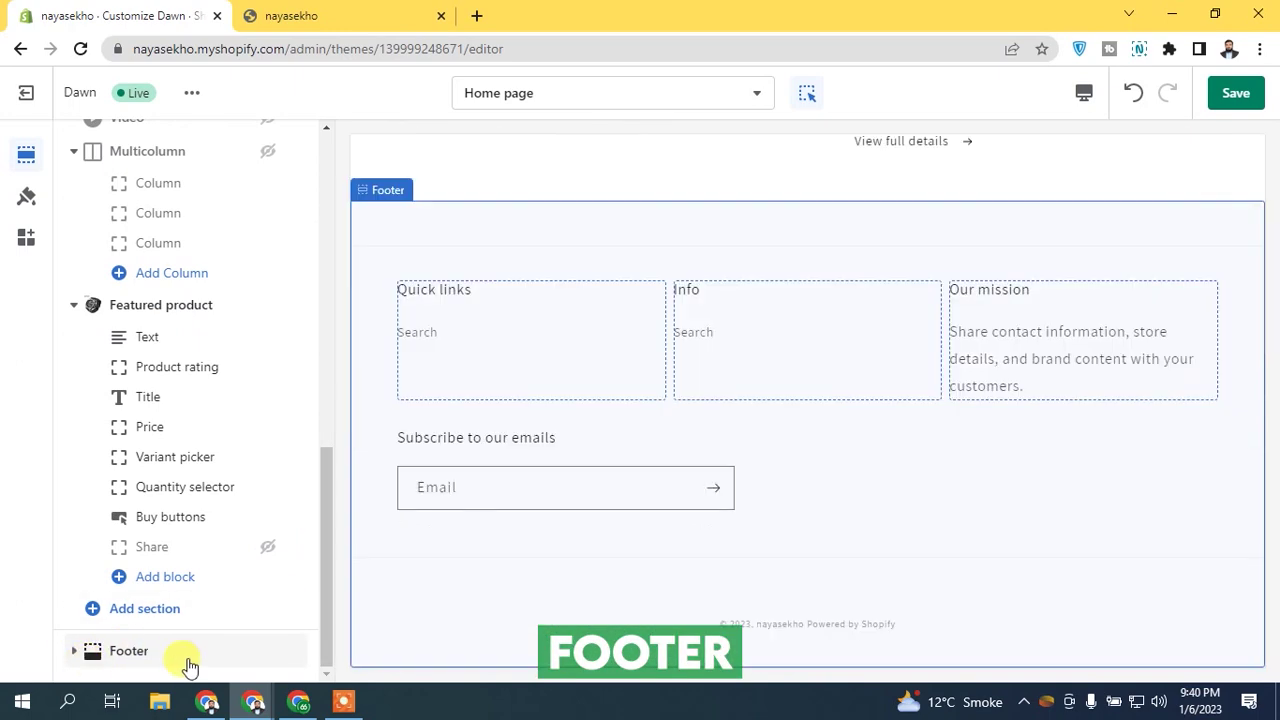
pyautogui.click(157, 652)
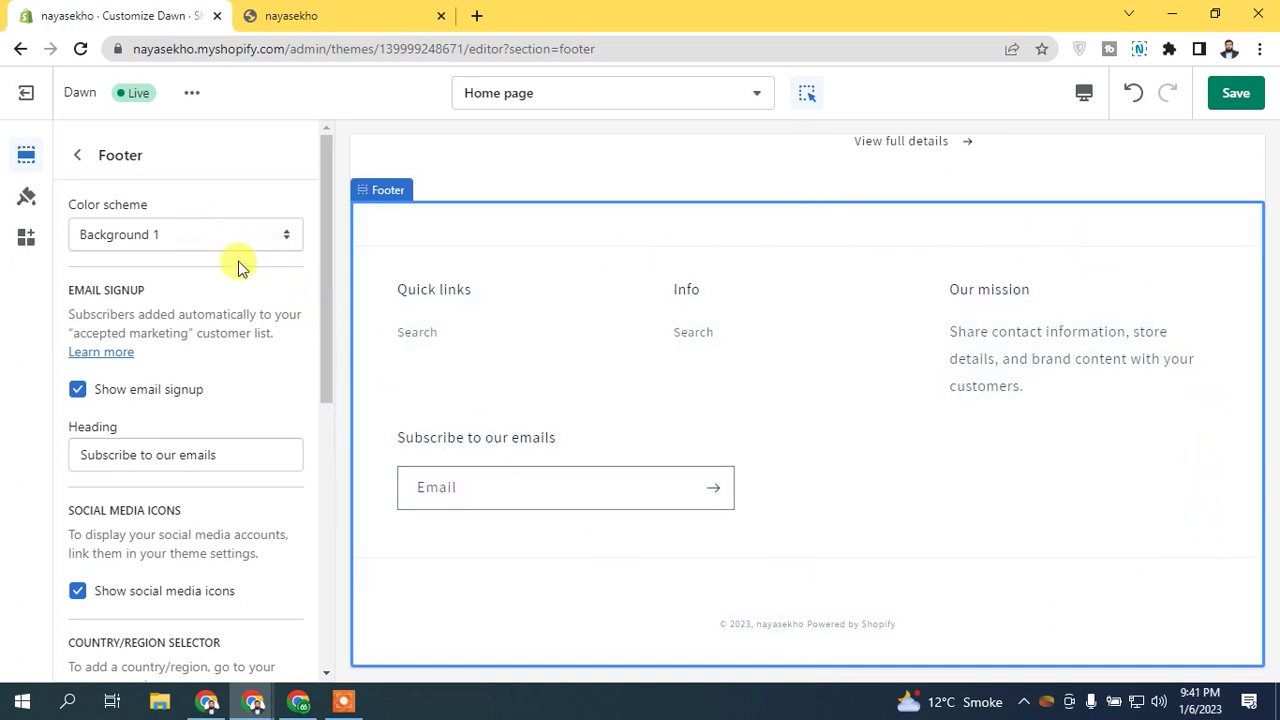
pyautogui.click(176, 234)
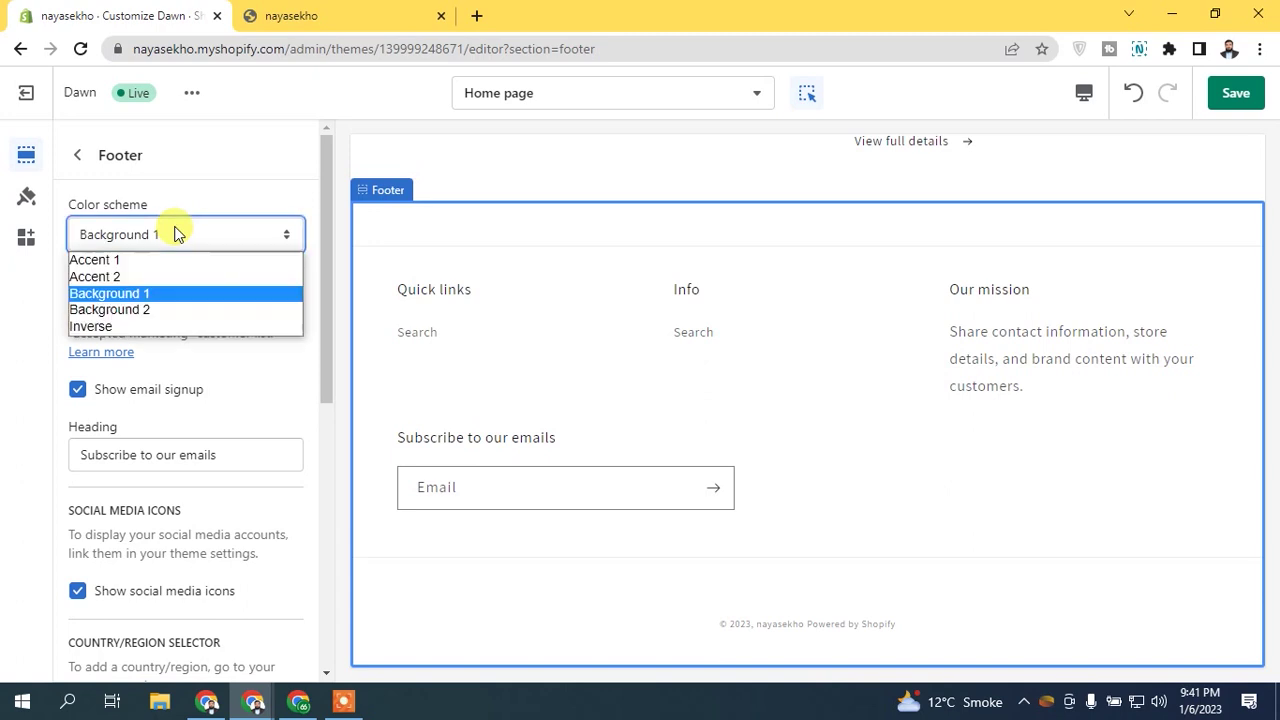
pyautogui.click(116, 260)
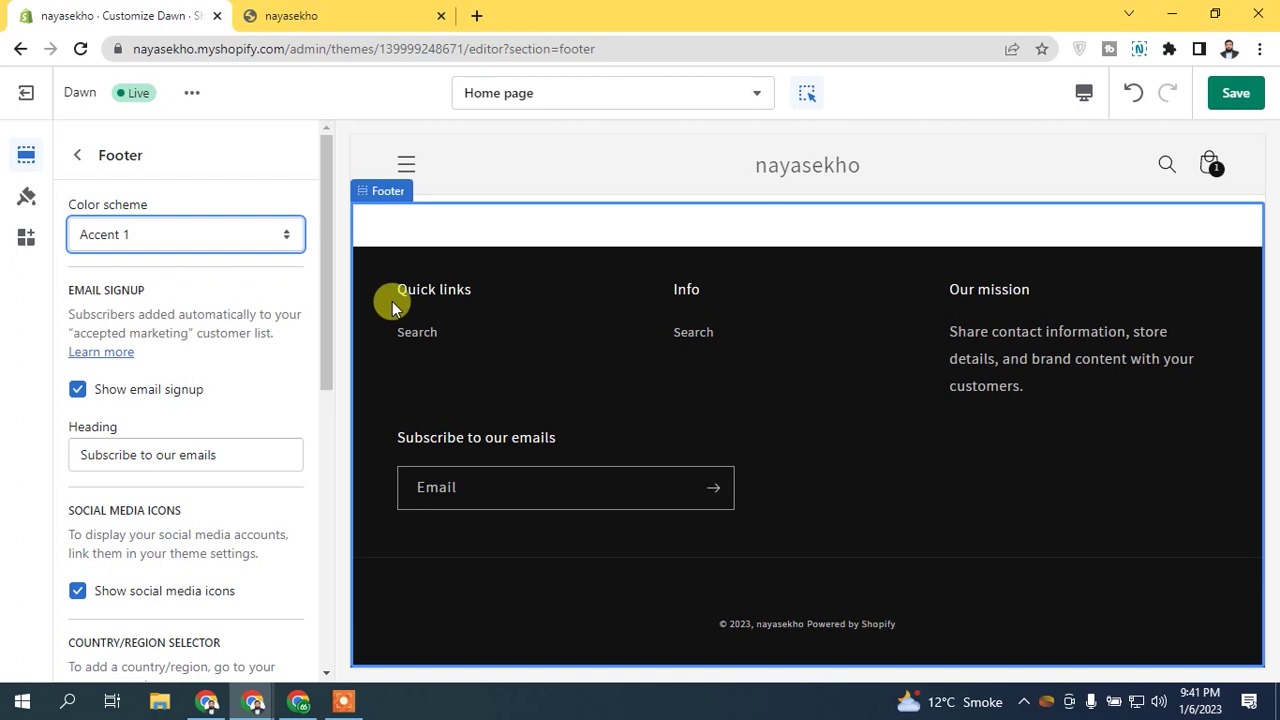
# Turn off the footer's email signup and keep its social media icons enabled
pyautogui.moveTo(327, 179); pyautogui.dragTo(325, 205)
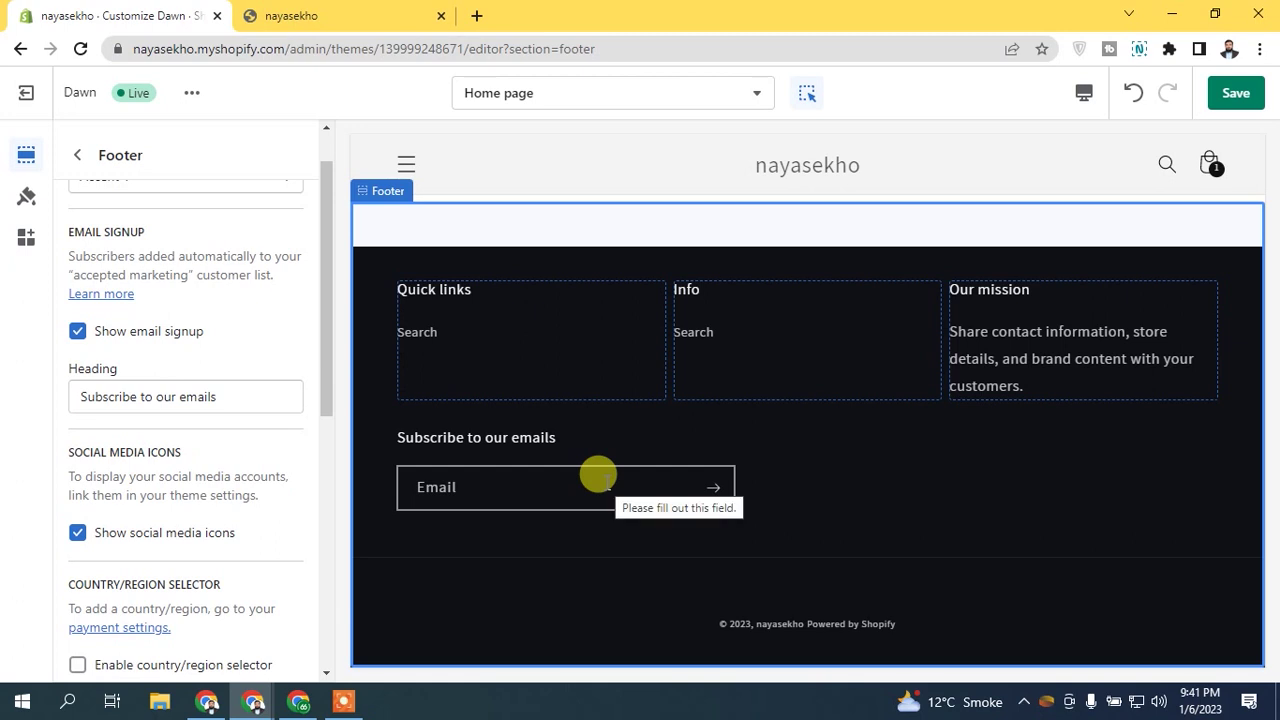
pyautogui.click(76, 332)
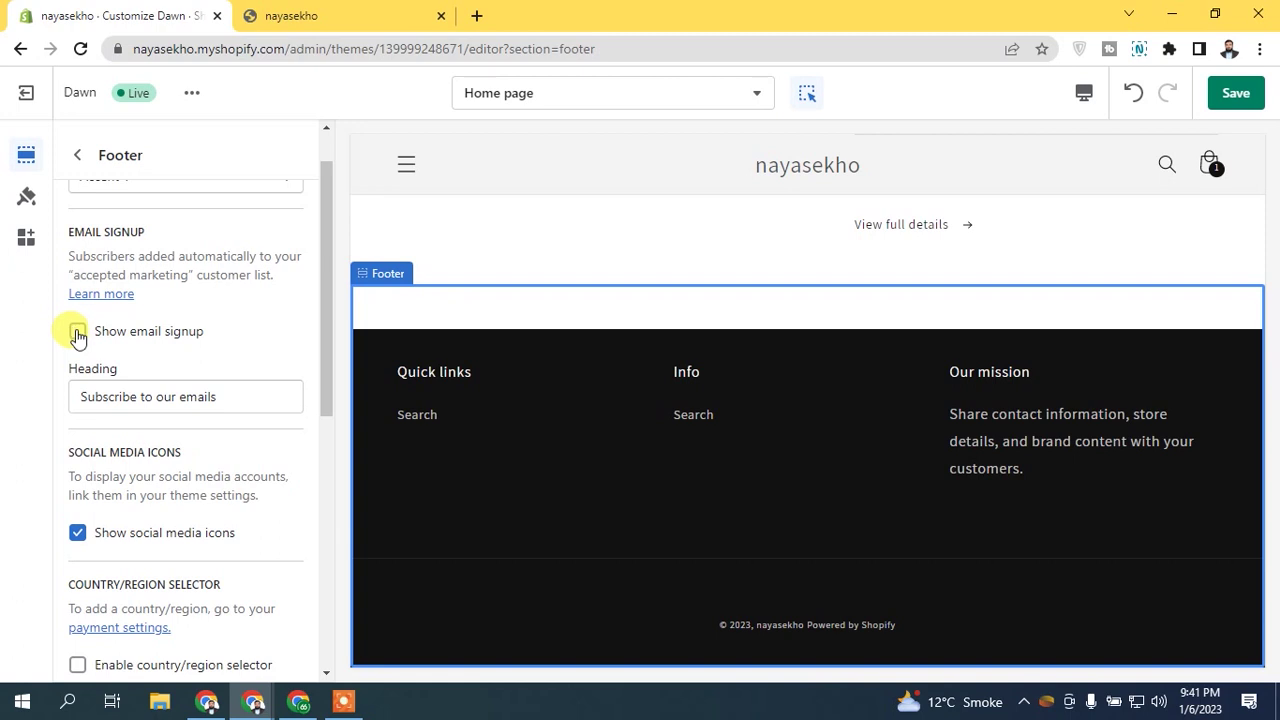
pyautogui.moveTo(329, 210); pyautogui.dragTo(329, 272)
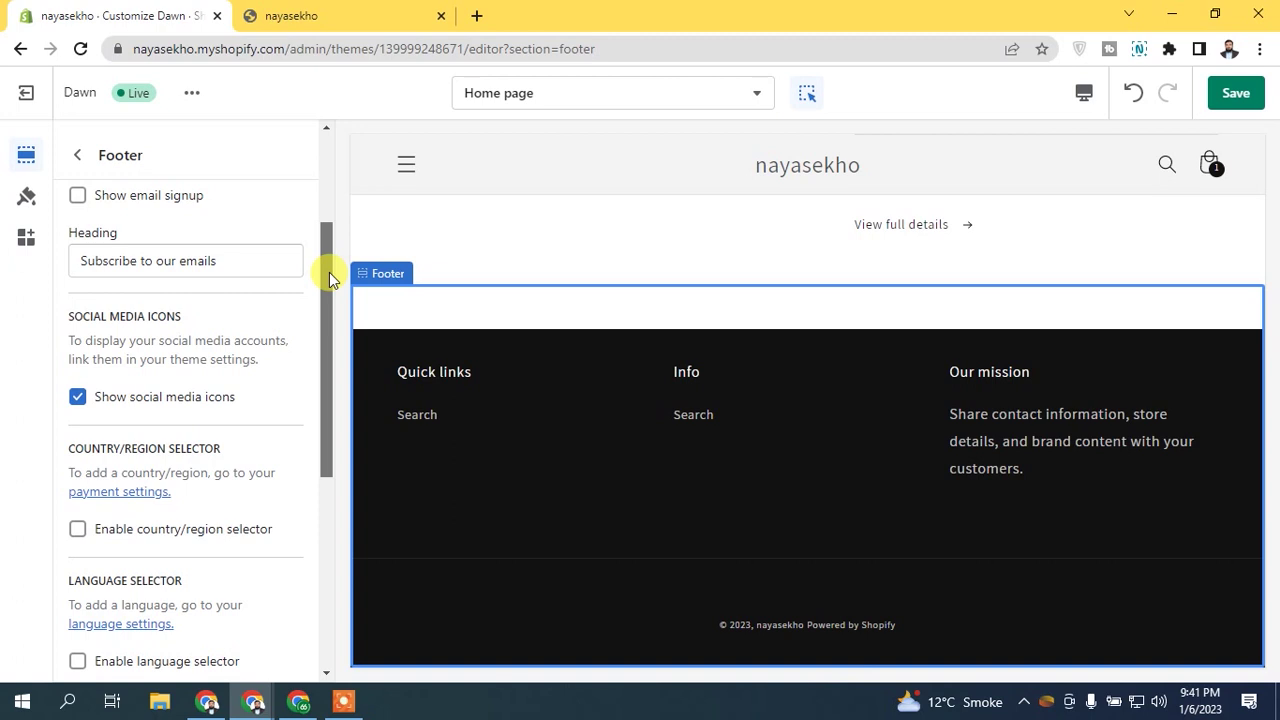
pyautogui.moveTo(329, 272); pyautogui.dragTo(325, 305)
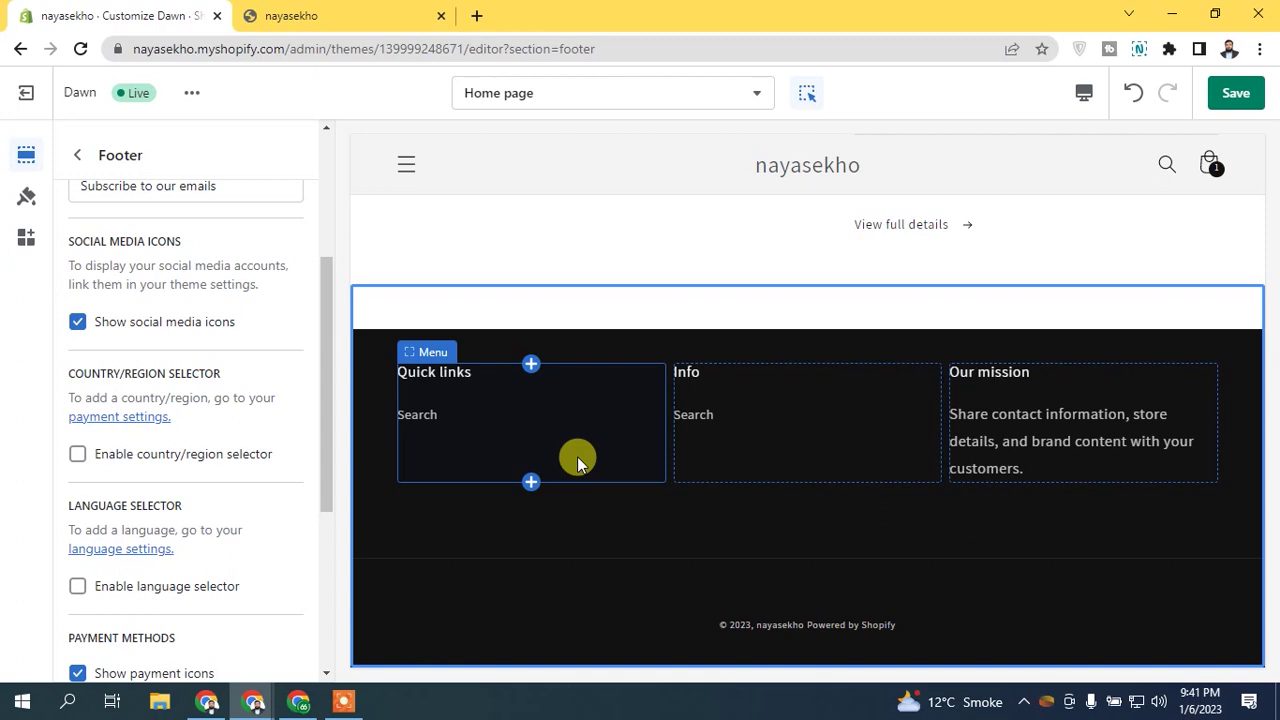
pyautogui.click(77, 322)
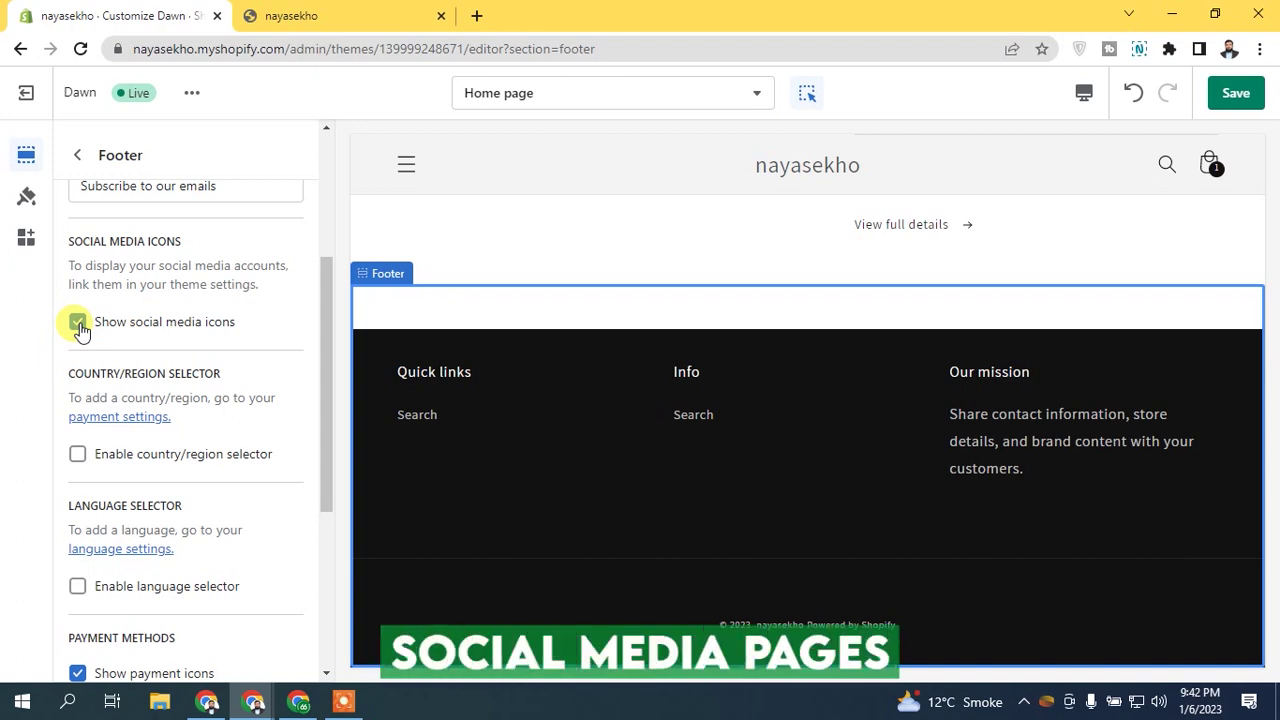
# Try enabling the footer's country/region selector and language selector, and turn both off again
pyautogui.moveTo(325, 284); pyautogui.dragTo(326, 332)
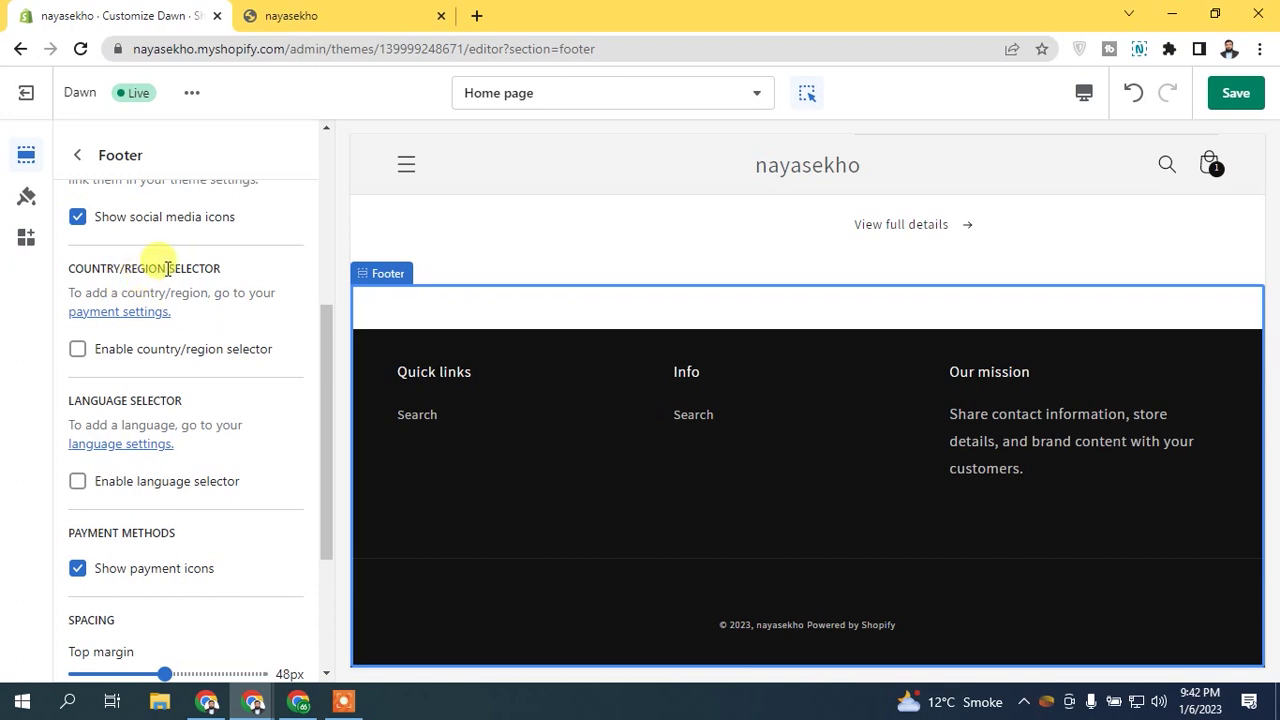
pyautogui.click(78, 350)
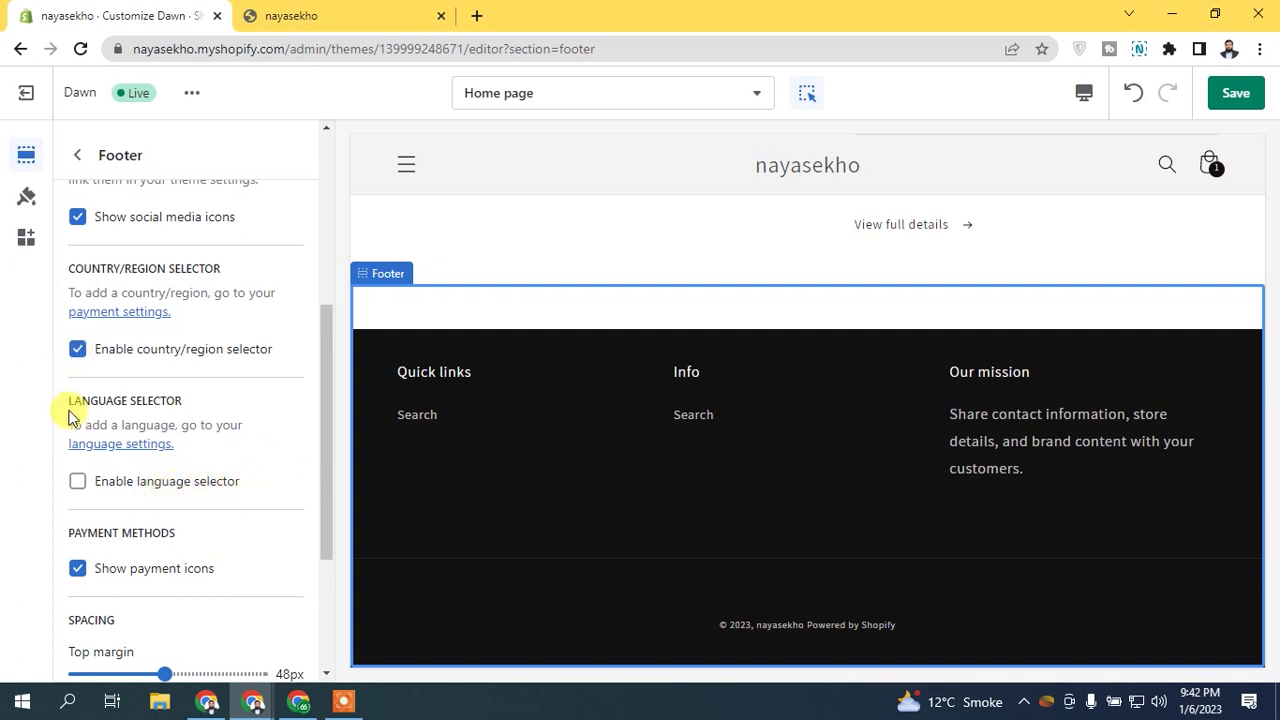
pyautogui.click(77, 351)
pyautogui.click(77, 351)
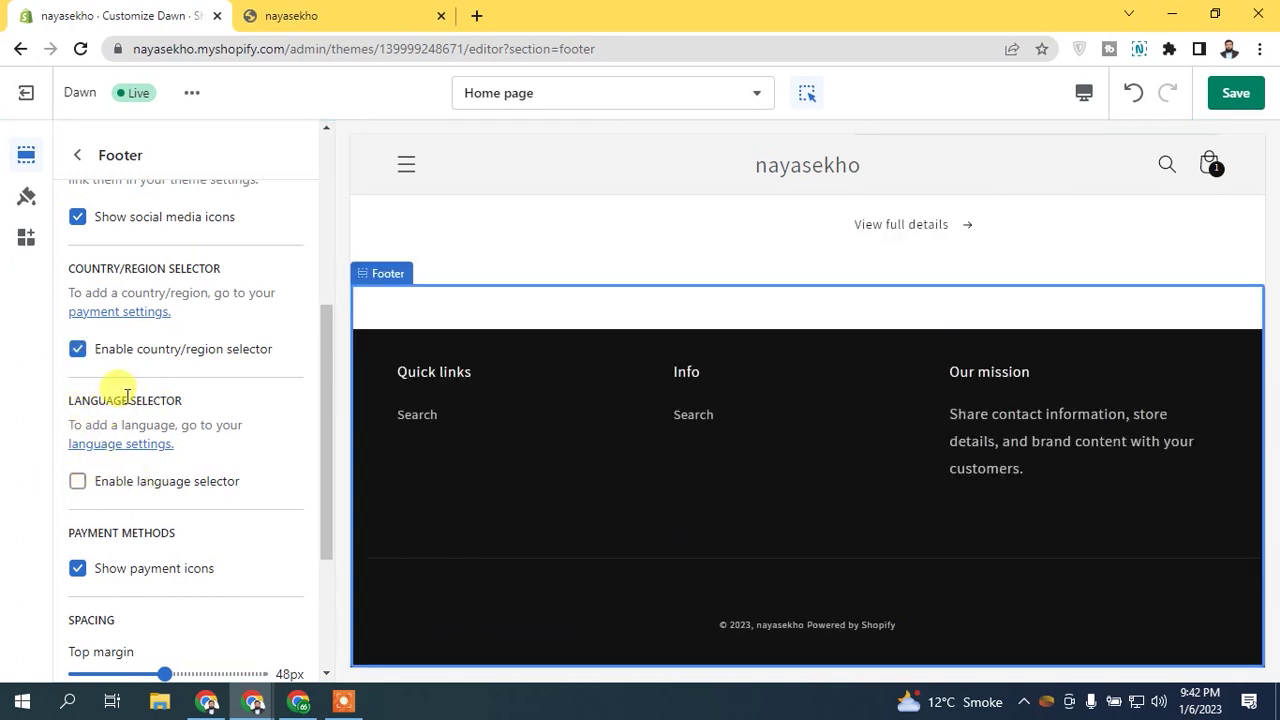
pyautogui.click(76, 487)
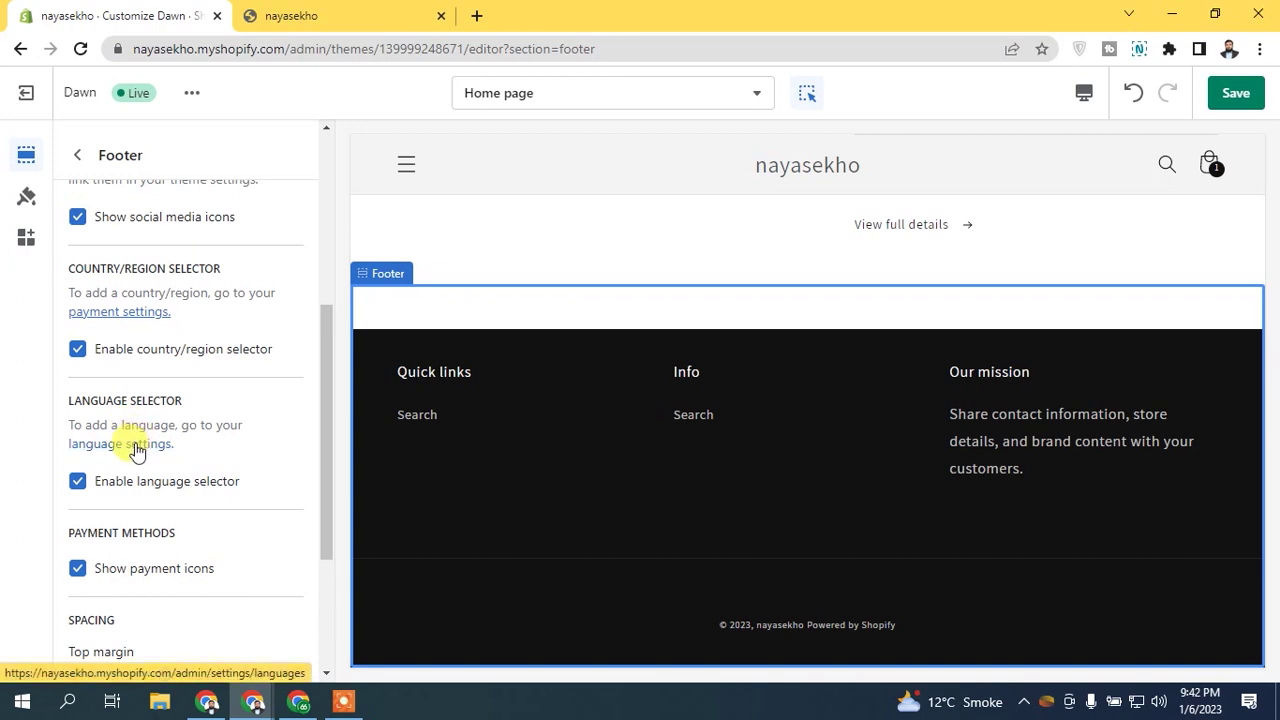
pyautogui.moveTo(76, 268); pyautogui.dragTo(225, 268)
pyautogui.moveTo(86, 400); pyautogui.dragTo(185, 400)
pyautogui.click(84, 358)
pyautogui.click(82, 484)
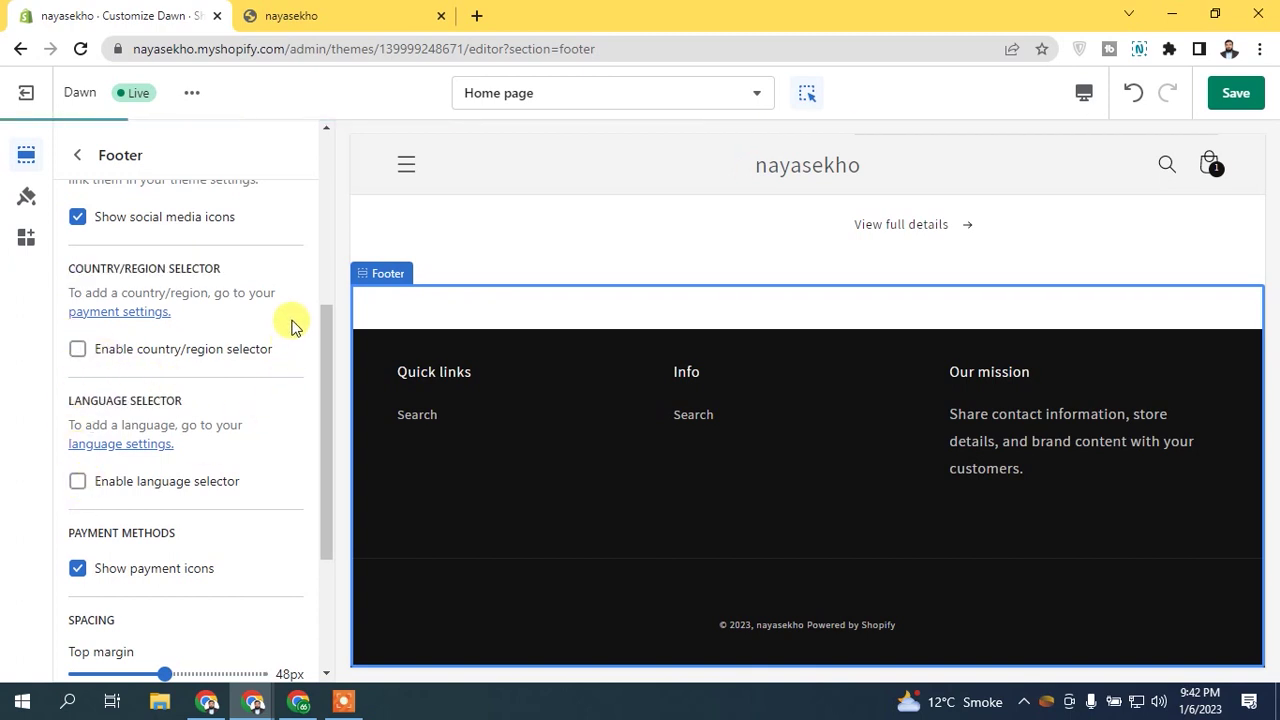
# Examine the footer and its copyright line on the live storefront, and review the payment icon, spacing and padding options in the editor
pyautogui.moveTo(328, 349); pyautogui.dragTo(327, 426)
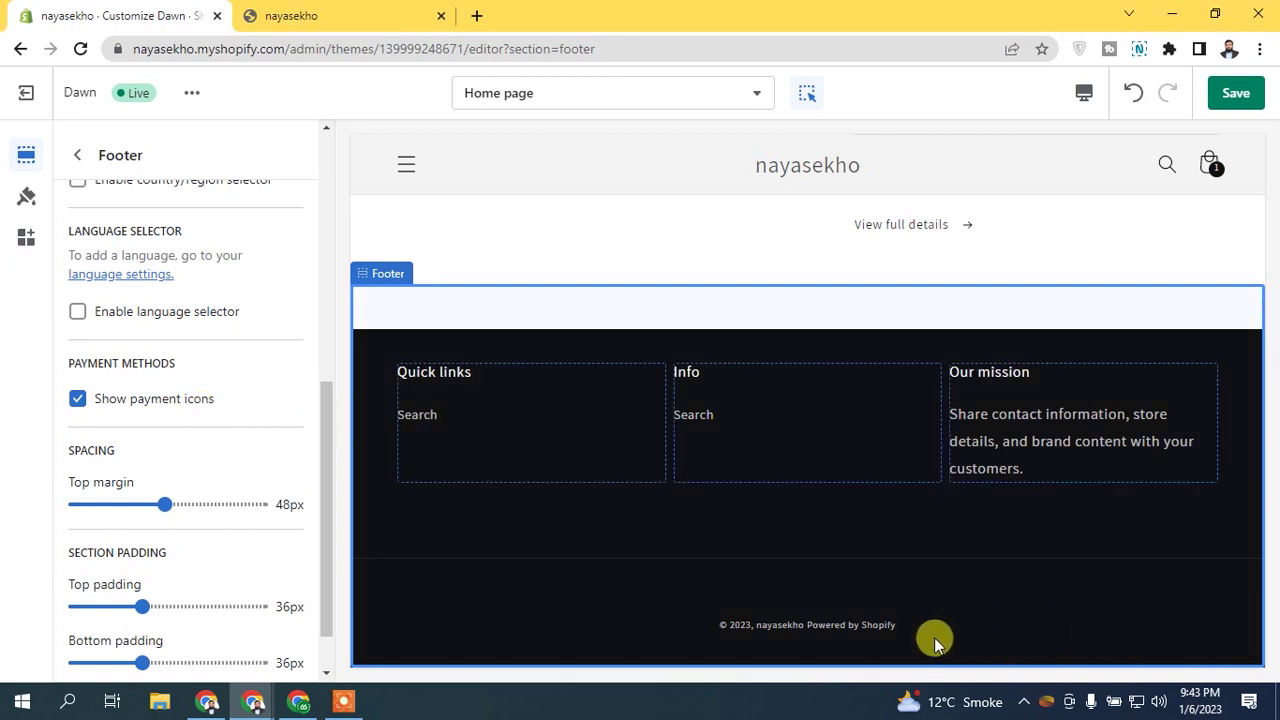
pyautogui.click(340, 15)
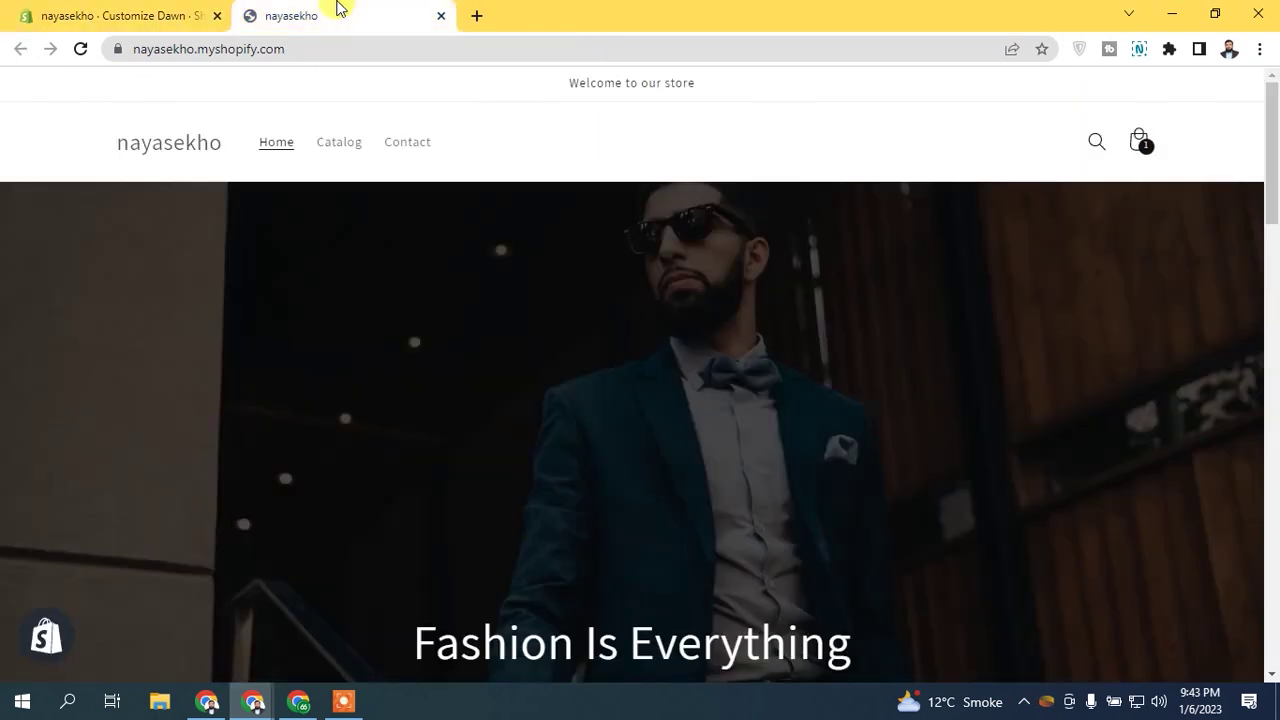
pyautogui.moveTo(1272, 170); pyautogui.dragTo(1272, 682)
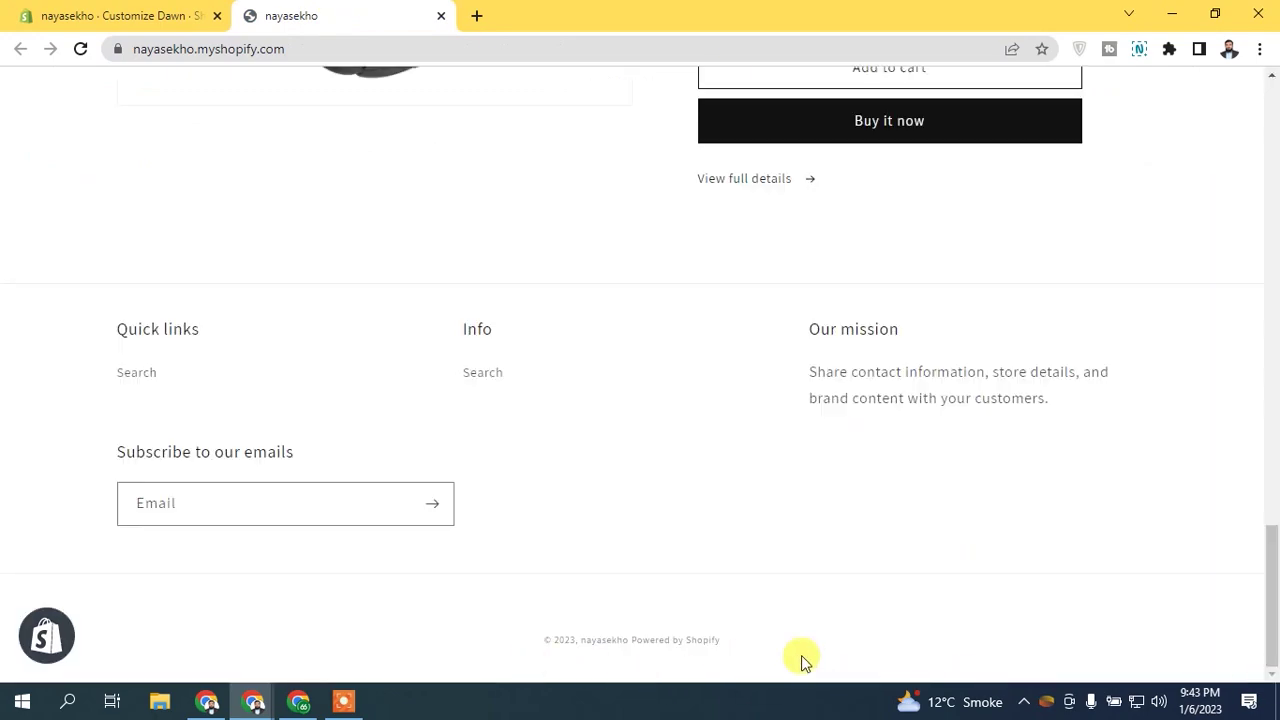
pyautogui.tripleClick(680, 636)
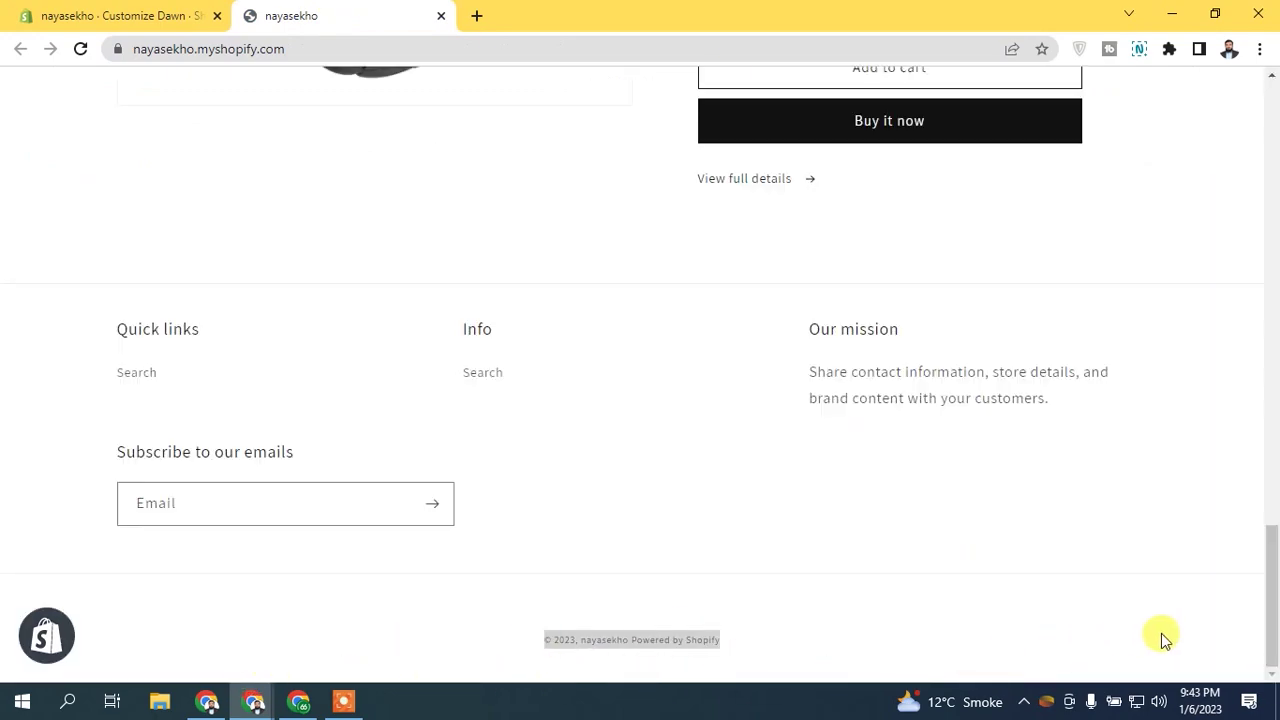
pyautogui.click(1175, 638)
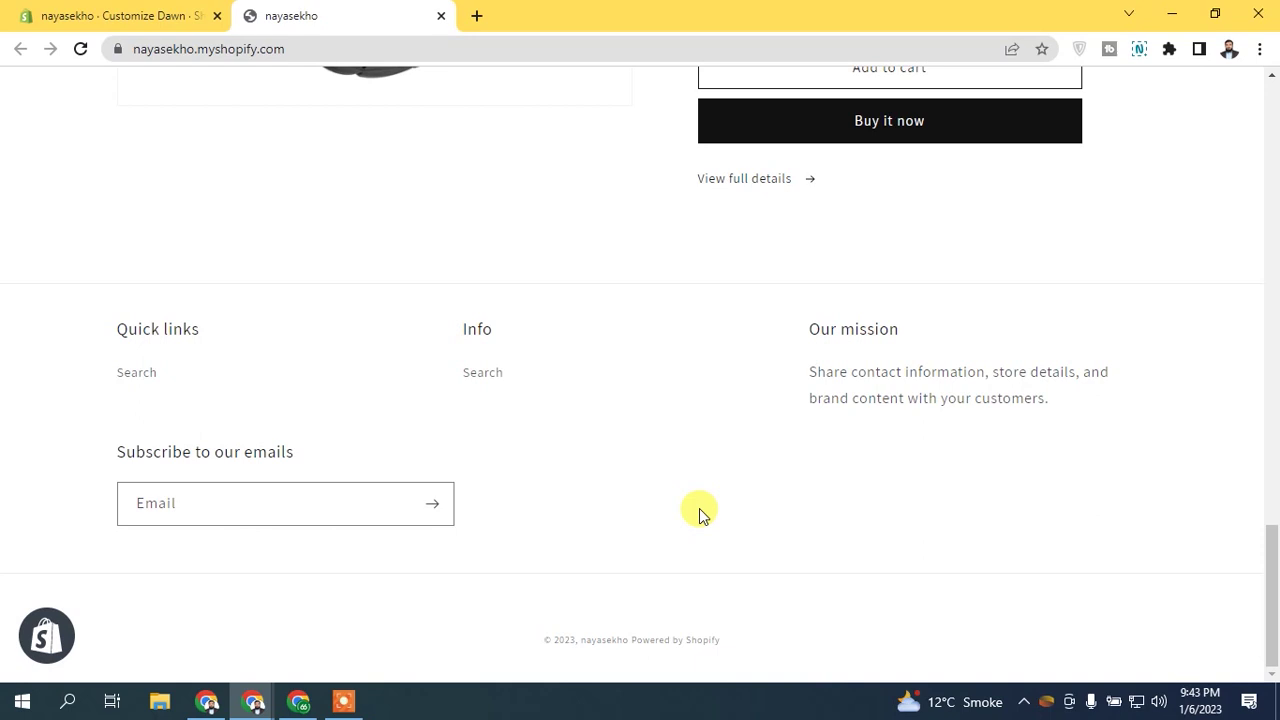
pyautogui.click(150, 15)
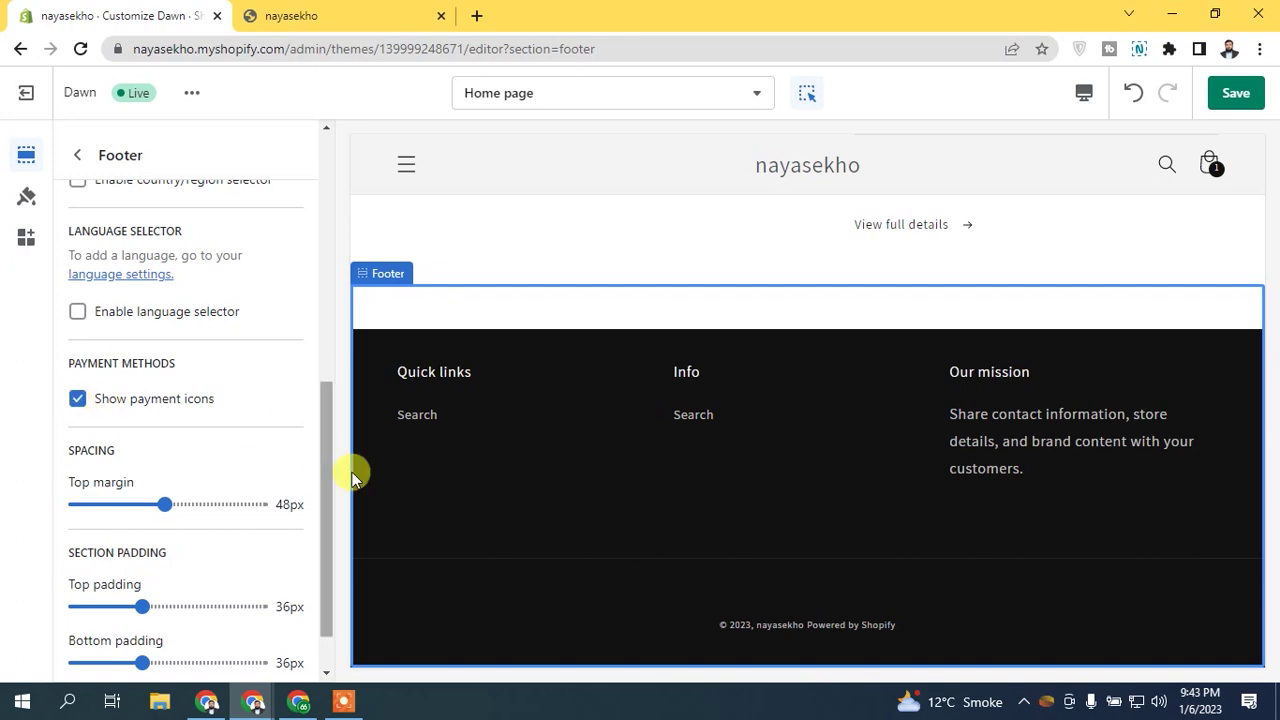
pyautogui.scroll(-1, 325, 470)
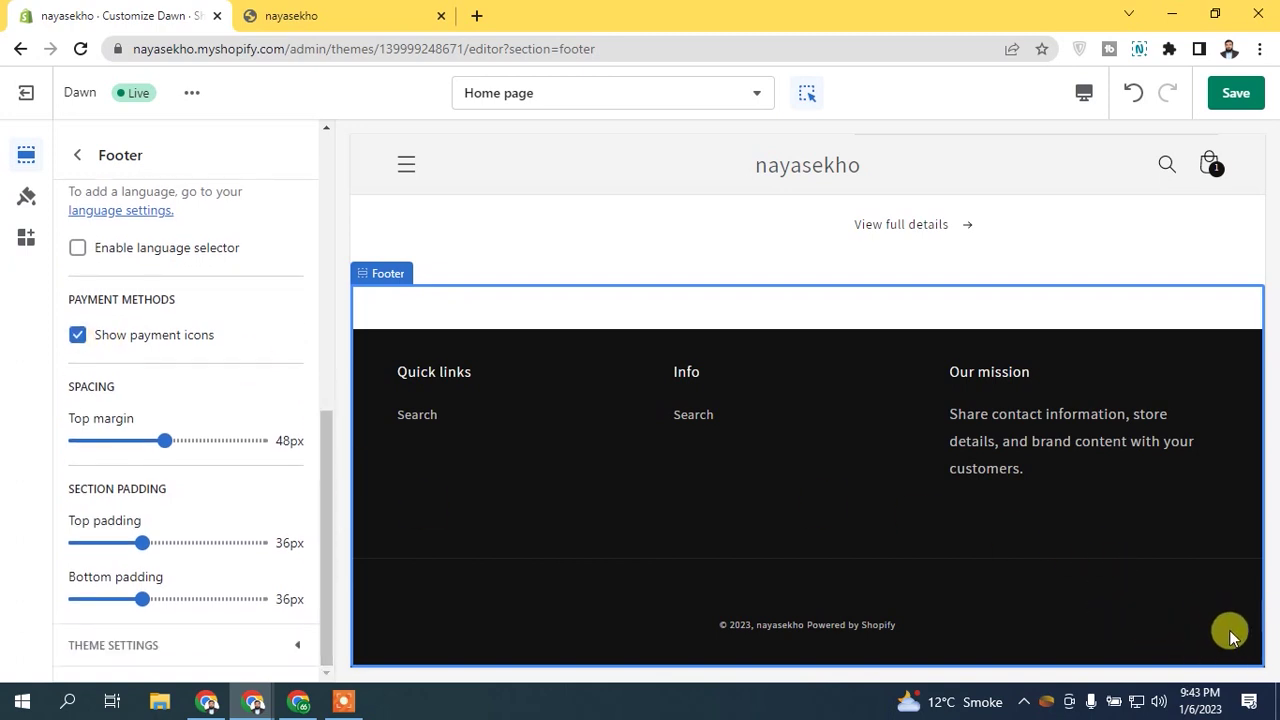
pyautogui.moveTo(330, 444); pyautogui.dragTo(314, 266)
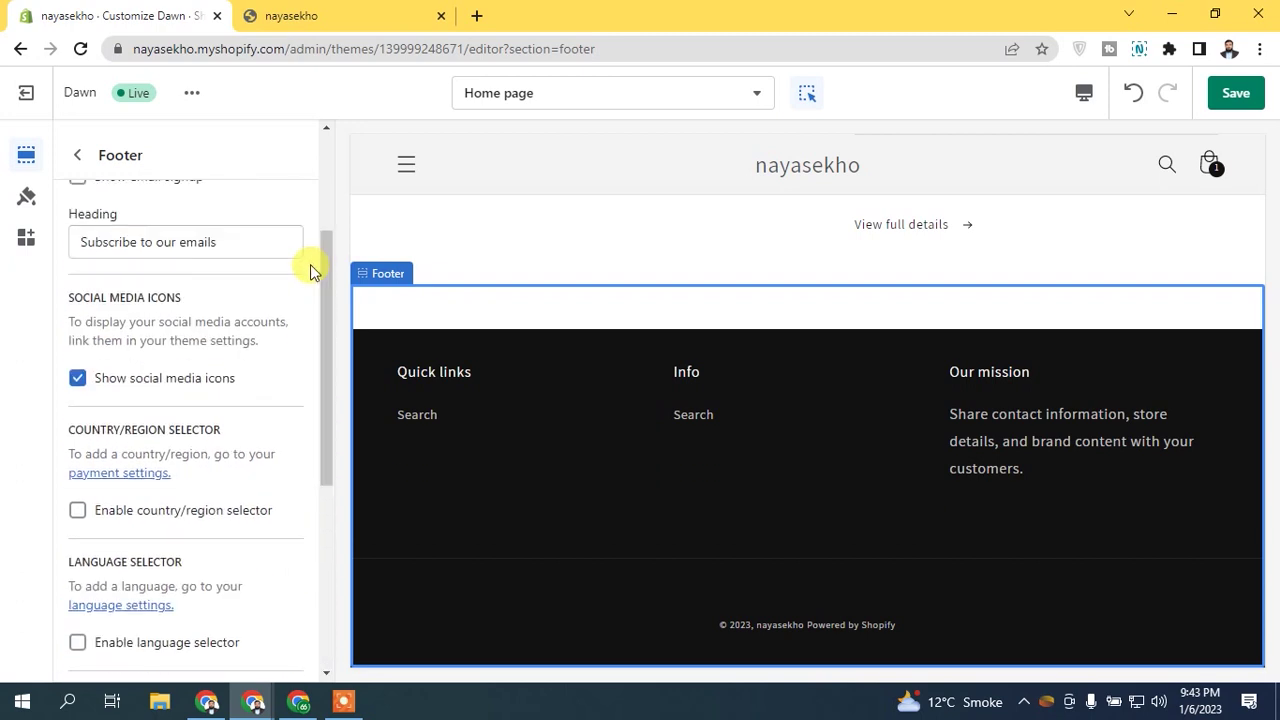
# View the settings of the footer's Quick links menu block and Our mission text block, and return to the section list
pyautogui.click(485, 393)
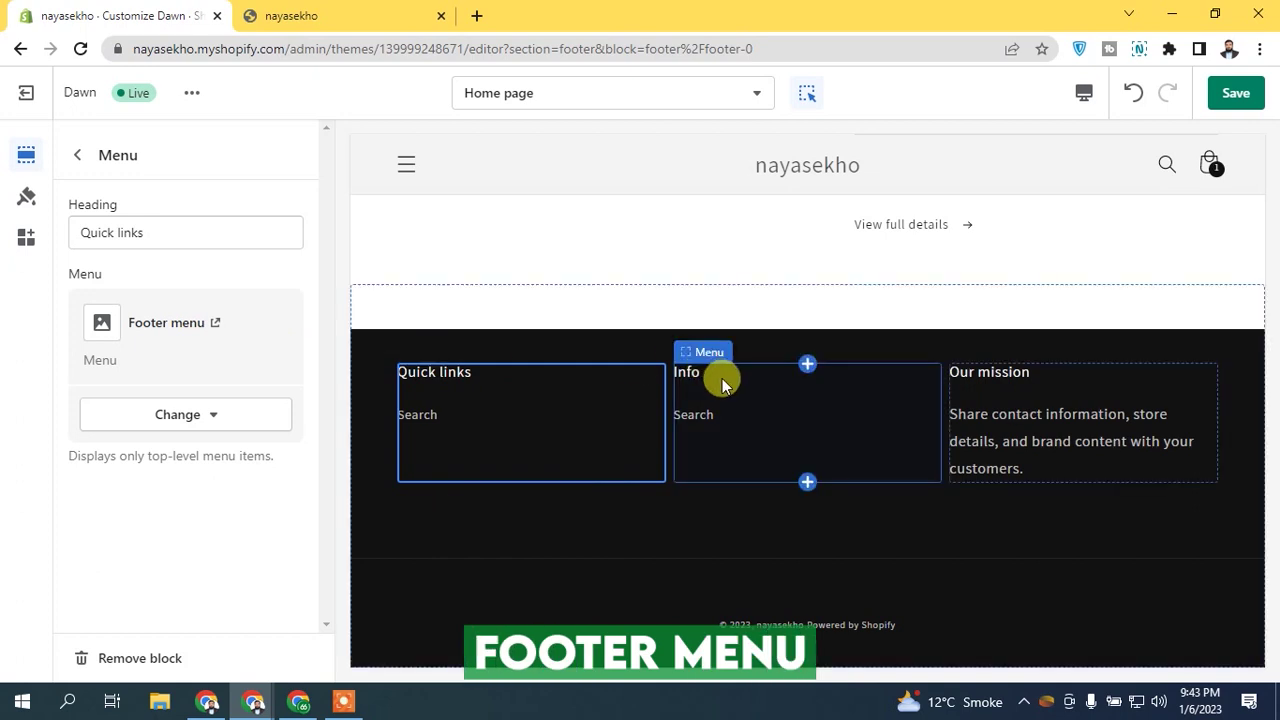
pyautogui.click(396, 402)
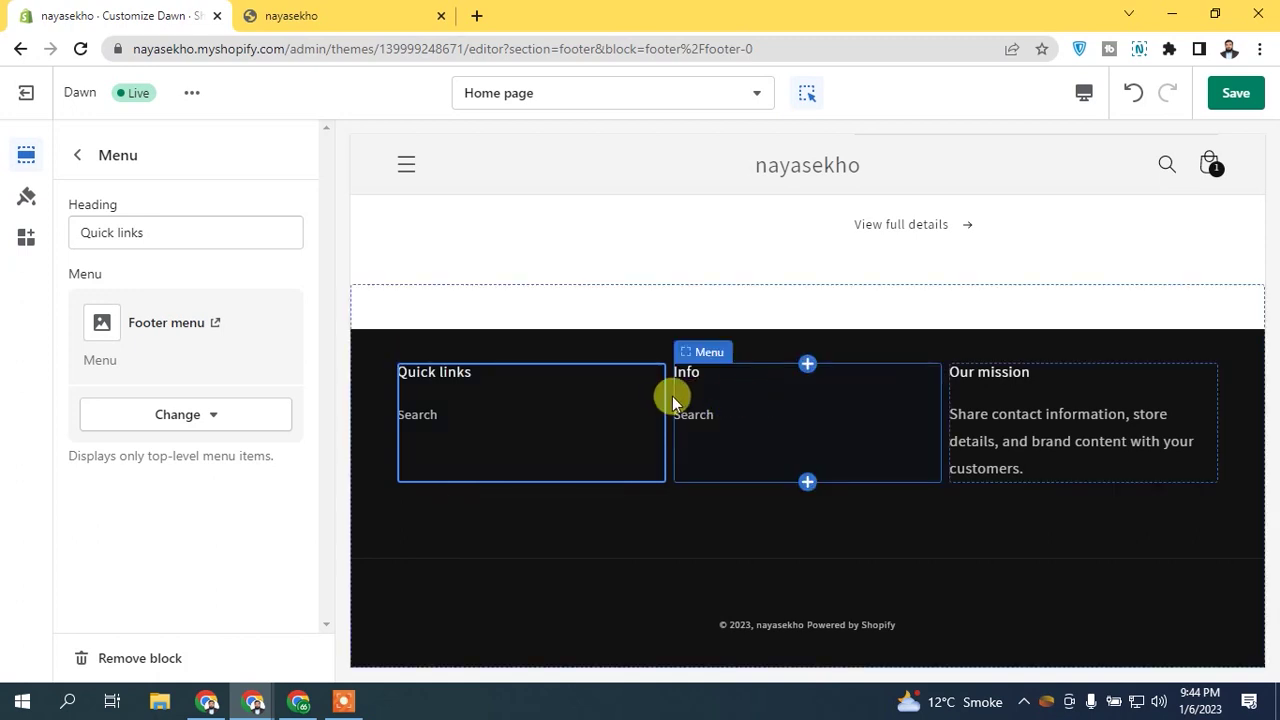
pyautogui.click(1056, 418)
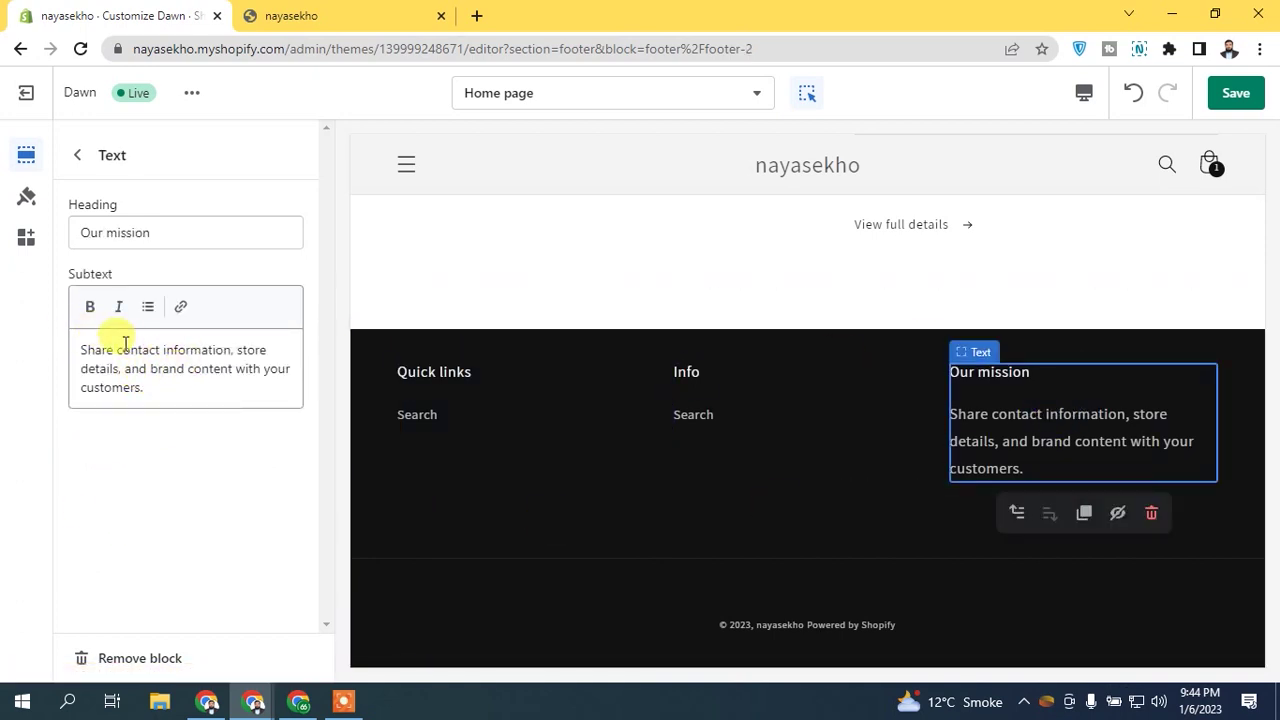
pyautogui.click(80, 160)
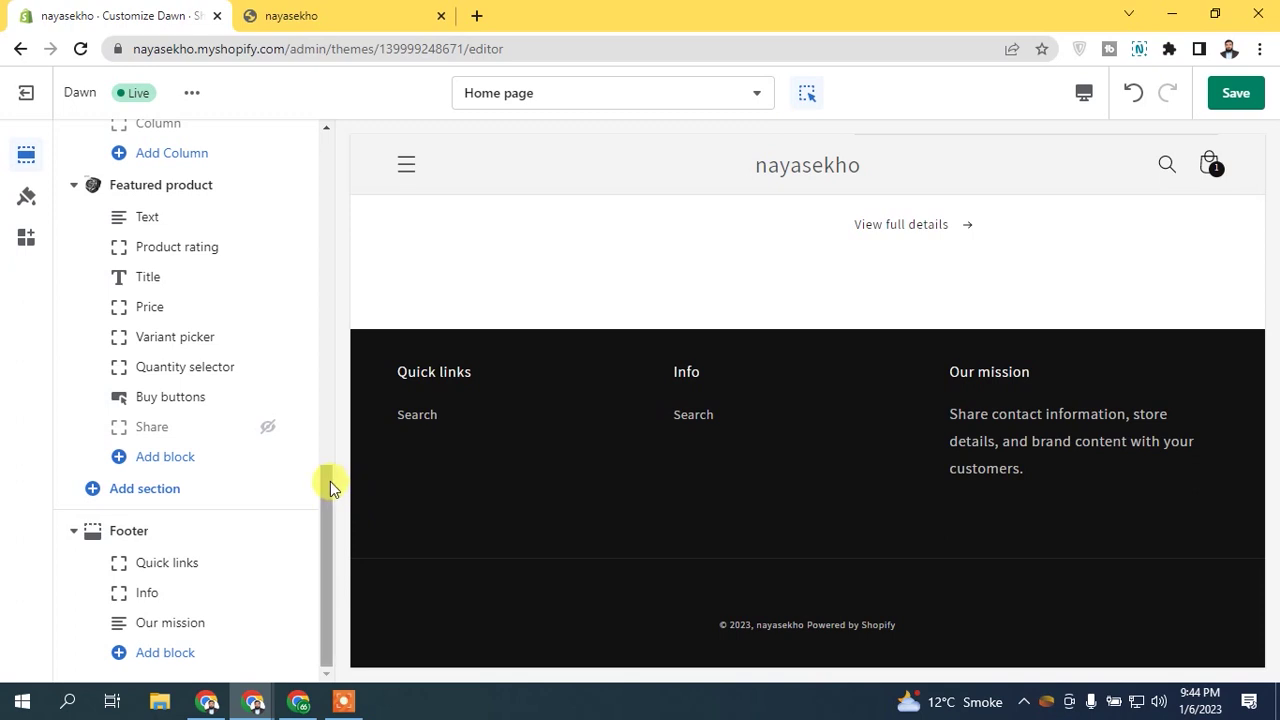
# View the block types available for the footer without adding one, and look over the footer's settings and block list
pyautogui.click(175, 656)
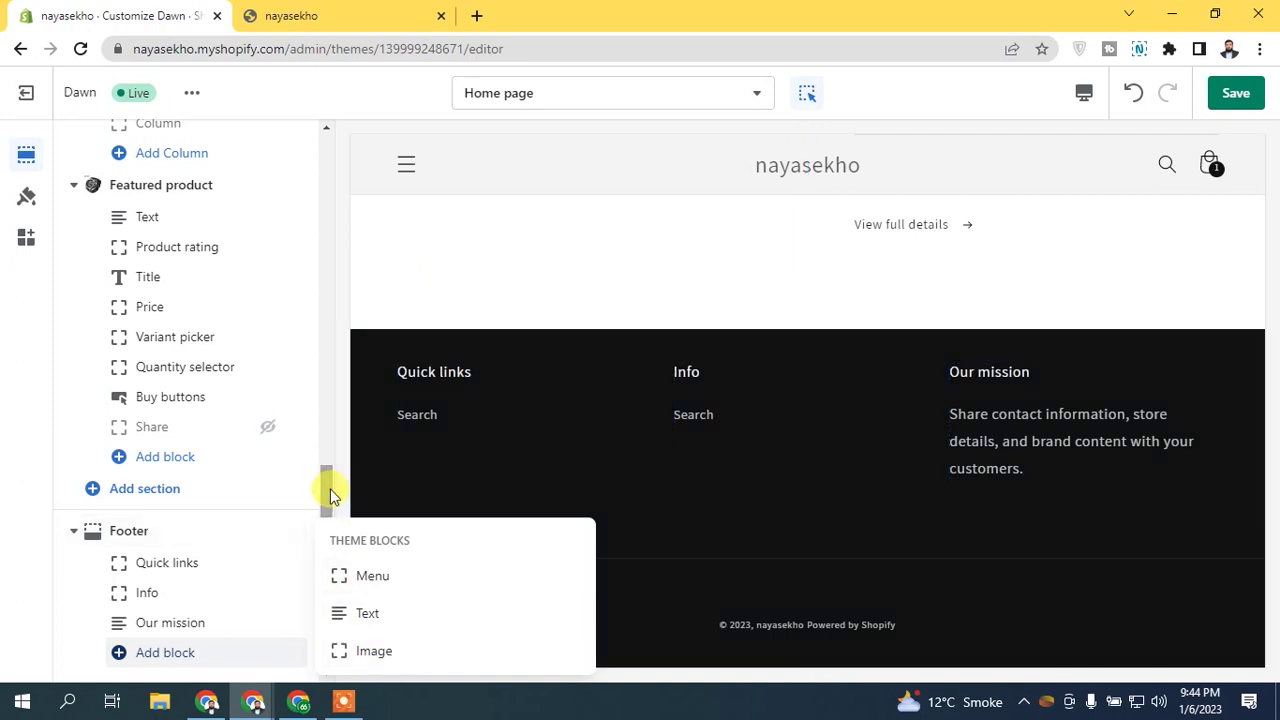
pyautogui.click(63, 570)
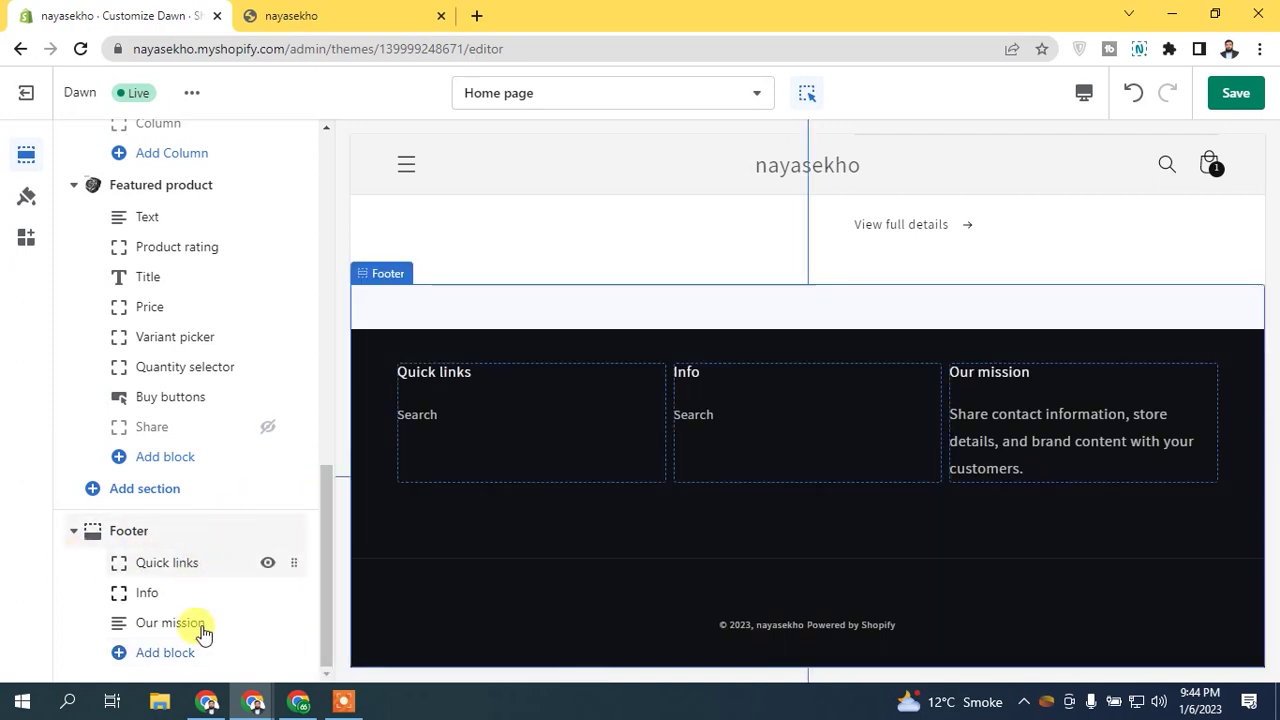
pyautogui.click(183, 531)
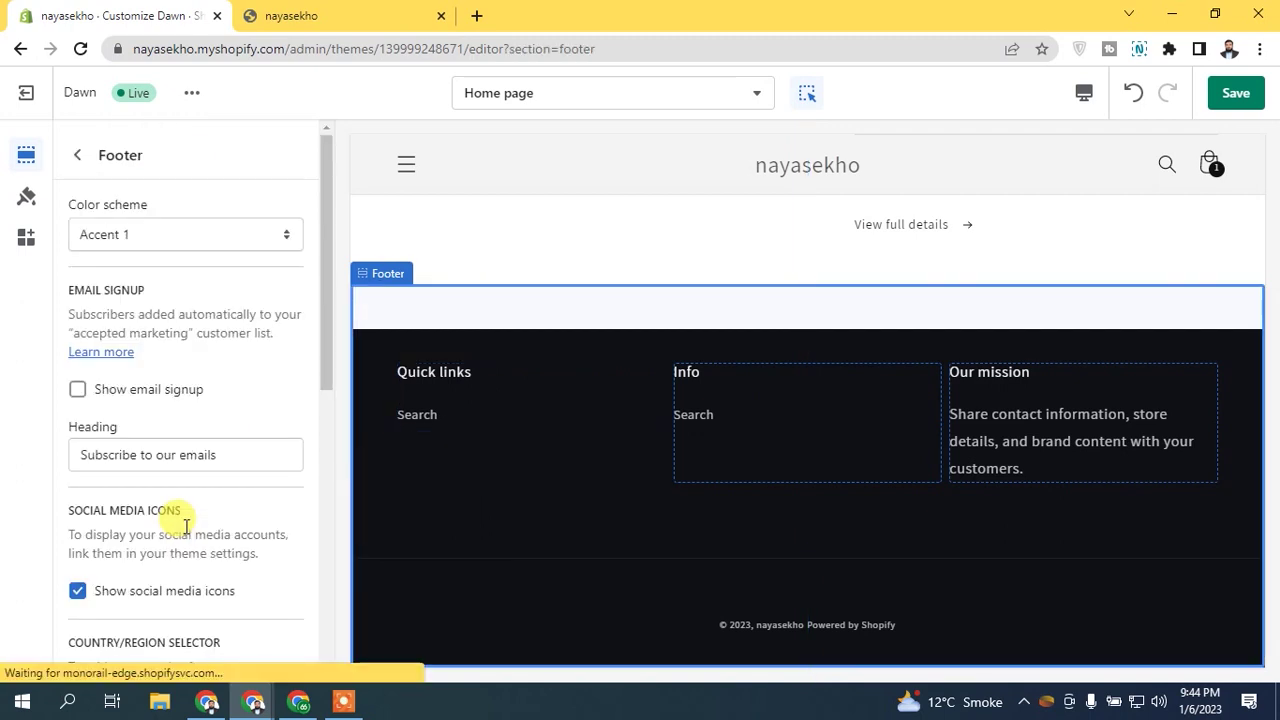
pyautogui.click(77, 155)
pyautogui.click(75, 530)
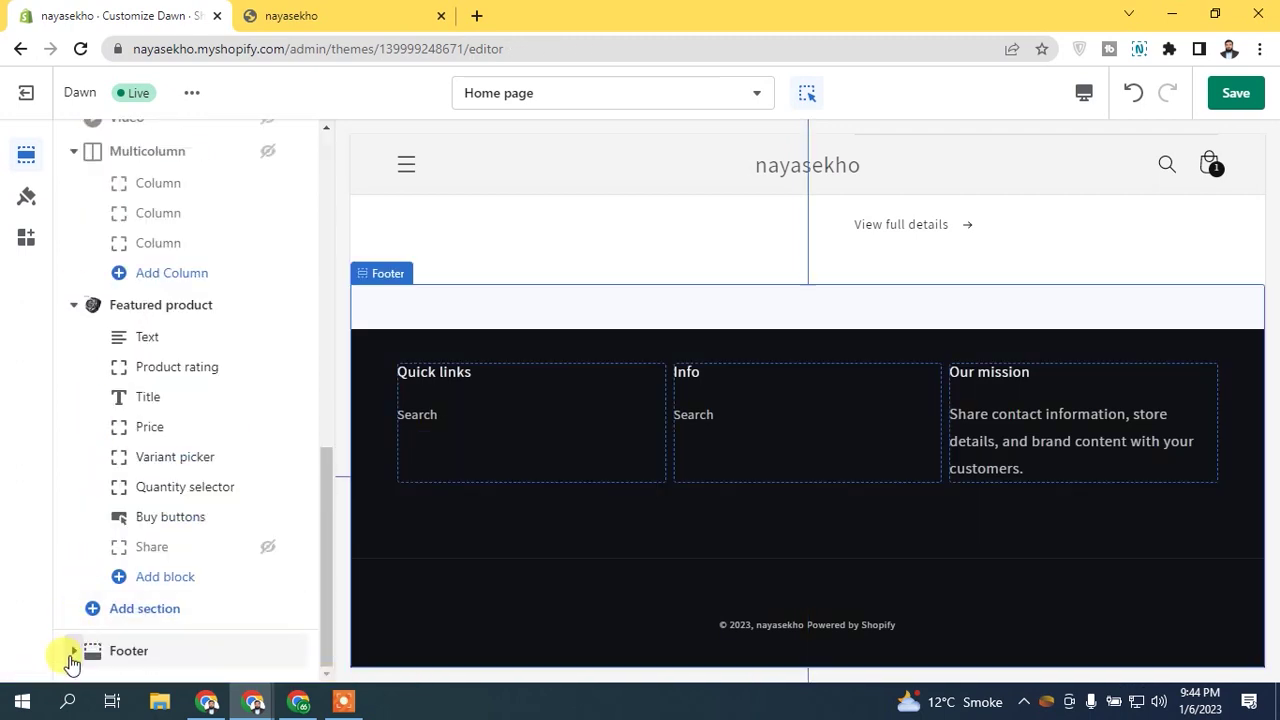
pyautogui.click(72, 652)
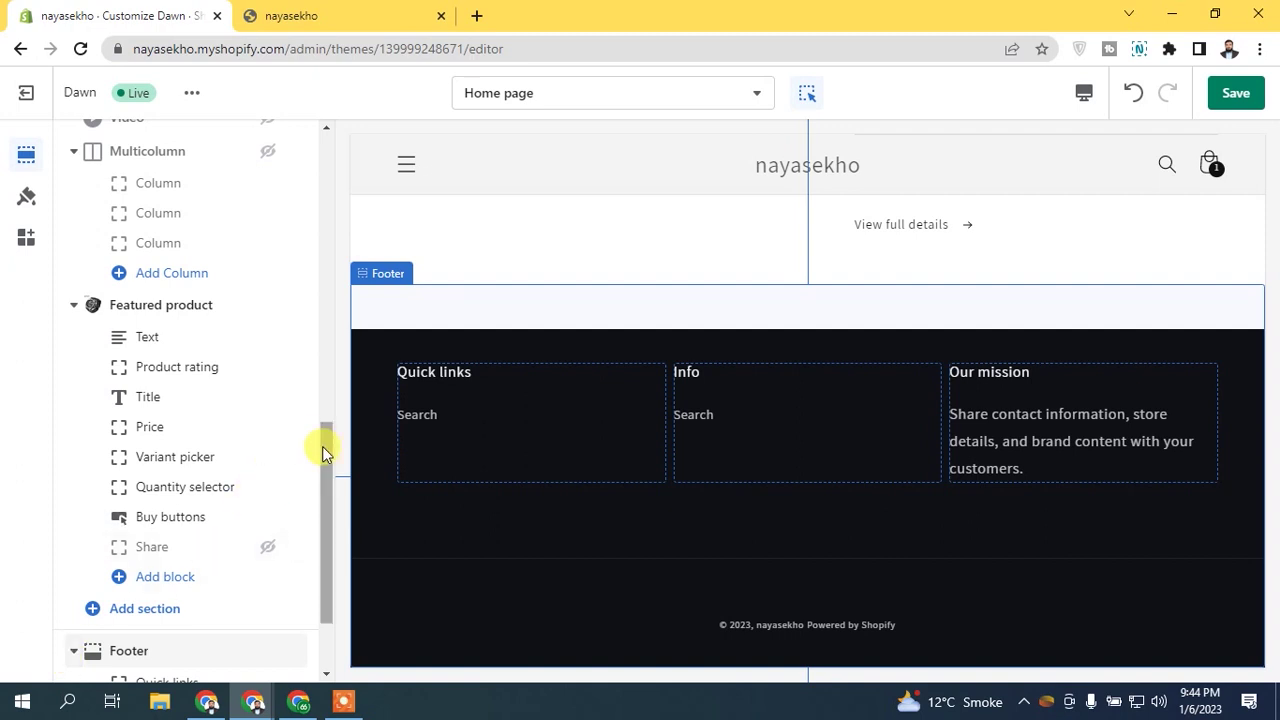
pyautogui.moveTo(322, 446); pyautogui.dragTo(313, 611)
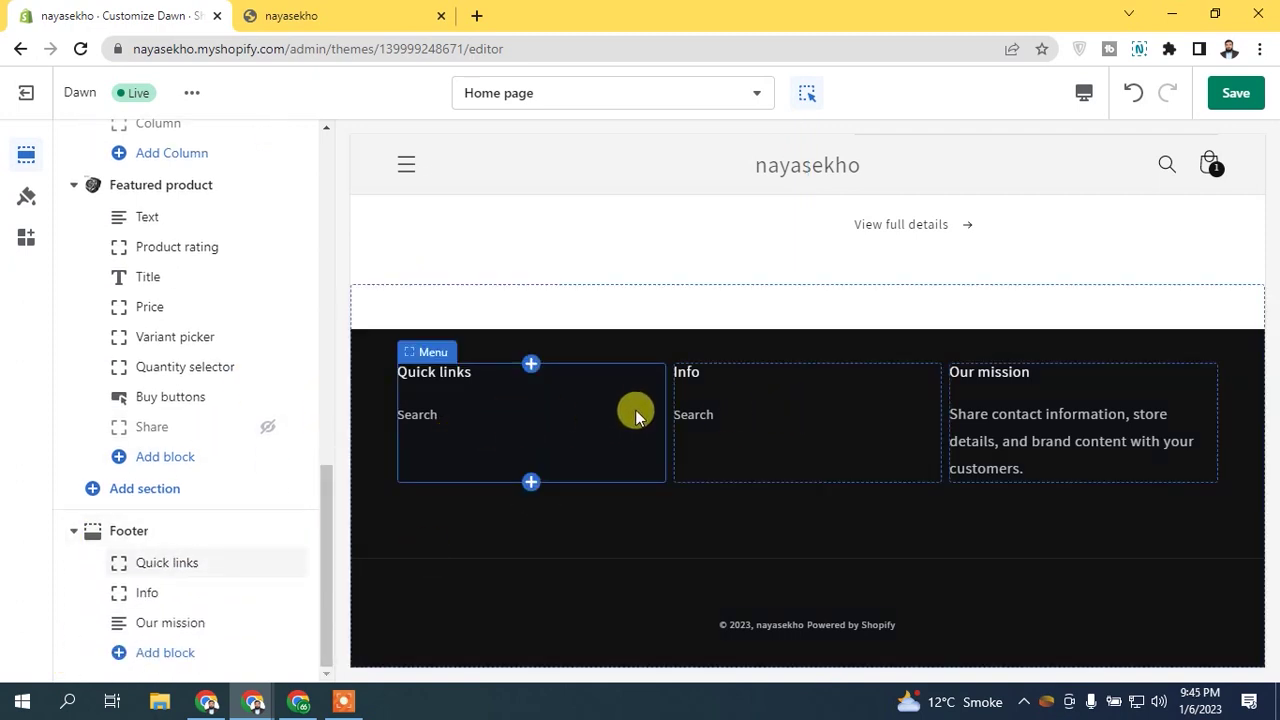